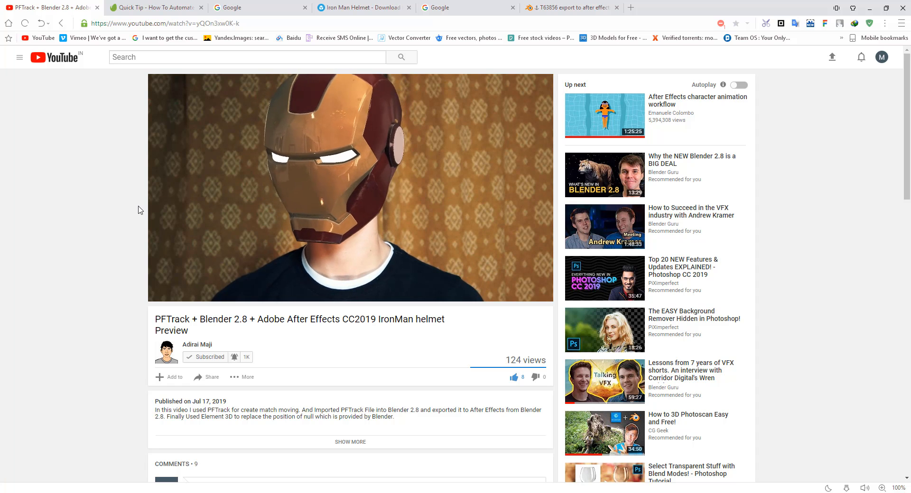
Show the desktop and review the program shortcuts for Blender, PFTrack, After Effects, Photoshop and Autodesk FBX Converter
left_click(15, 492)
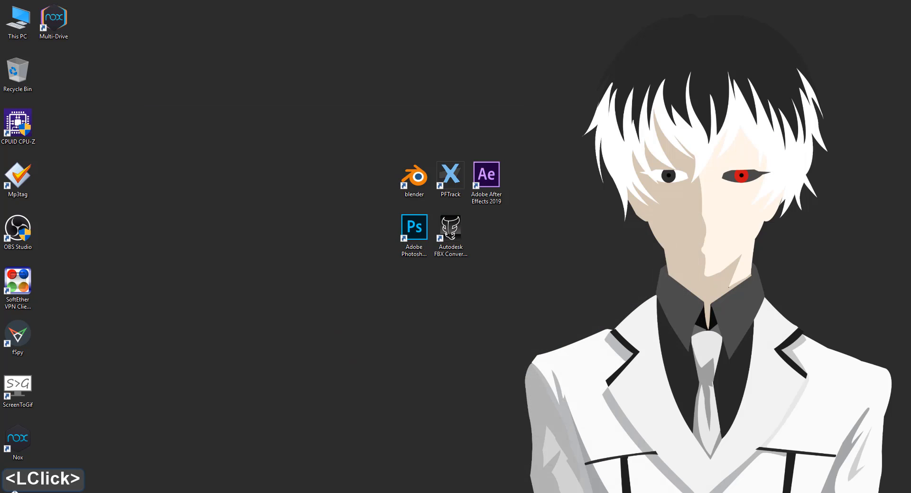
mouse_move(360, 142)
left_mouse_down()
mouse_move(423, 195)
mouse_move(525, 214)
mouse_move(396, 179)
mouse_move(372, 147)
left_mouse_up()
mouse_move(359, 207)
left_mouse_down()
mouse_move(392, 237)
mouse_move(466, 264)
mouse_move(484, 284)
mouse_move(466, 266)
mouse_move(343, 212)
left_mouse_up()
left_click(411, 229)
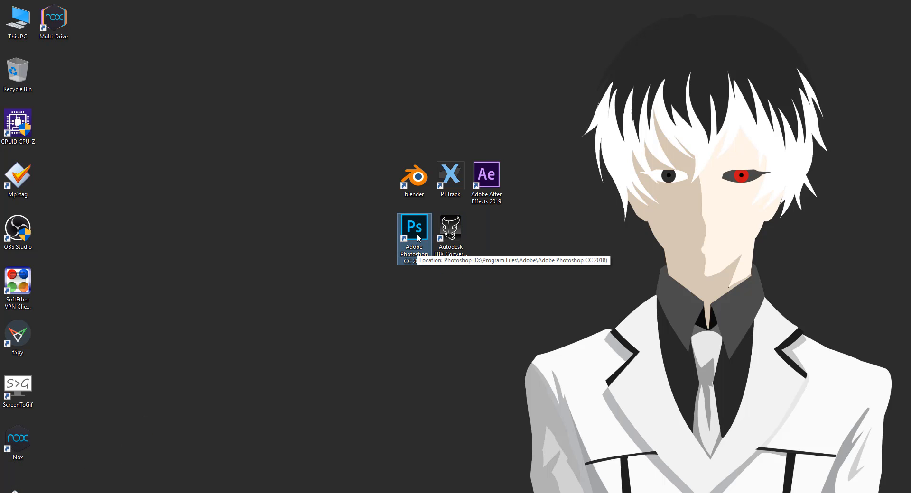
left_click(447, 230)
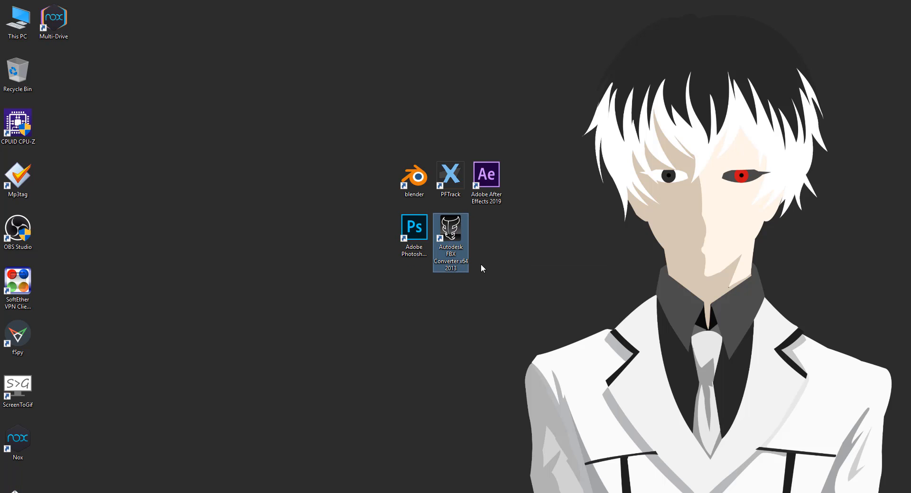
left_click_drag(561, 295, 350, 214)
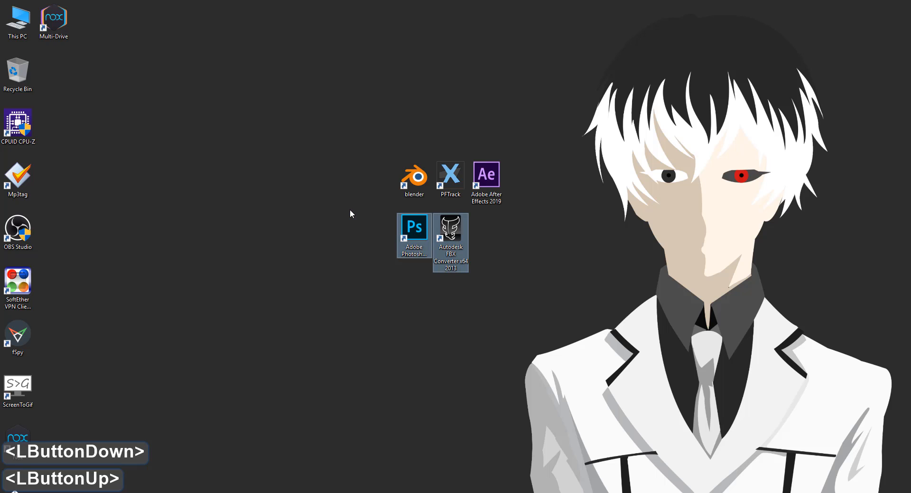
In the browser, close the YouTube preview page and download the track marker removal tutorial's attachment to E:\1.IronMan Tutorial Files\Downloads
left_click(275, 492)
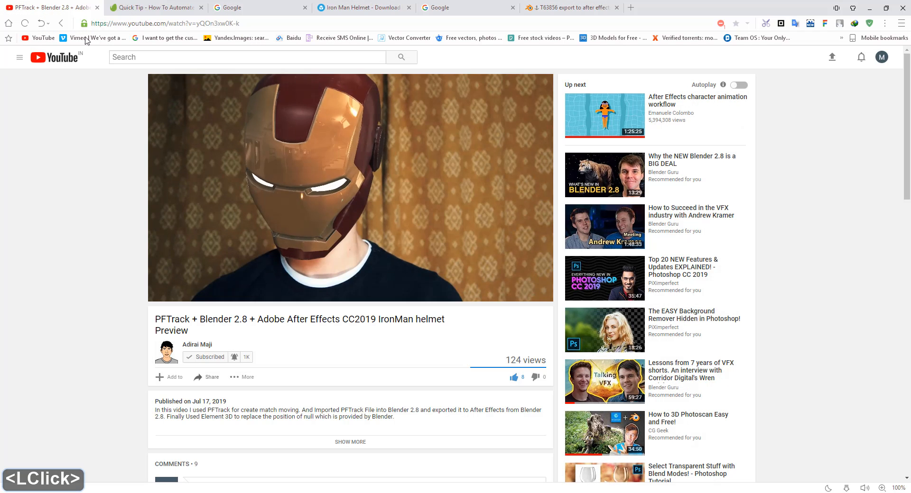
left_click(97, 7)
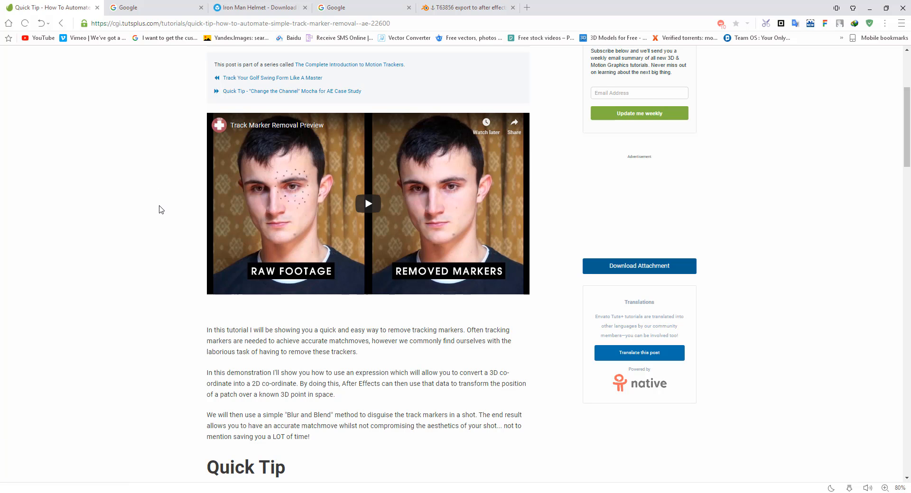
scroll(160, 210, "up", 2)
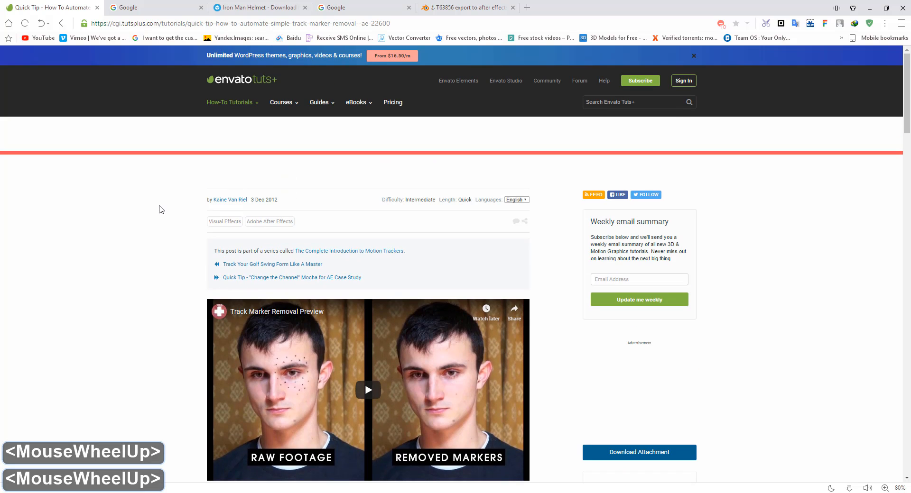
scroll(161, 210, "down", 2)
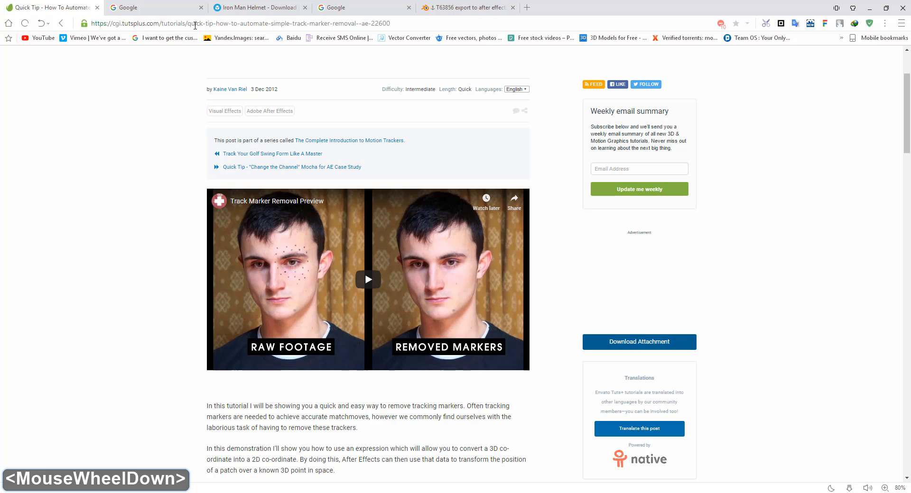
left_click(197, 24)
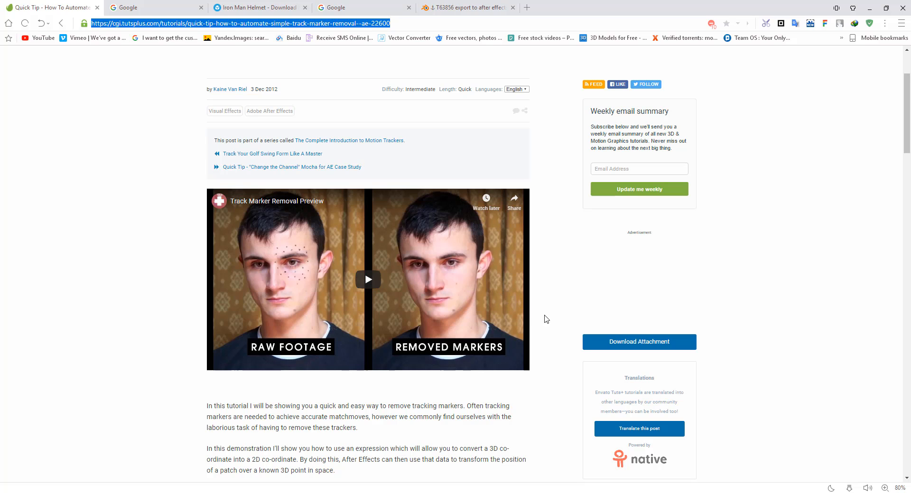
left_click(625, 346)
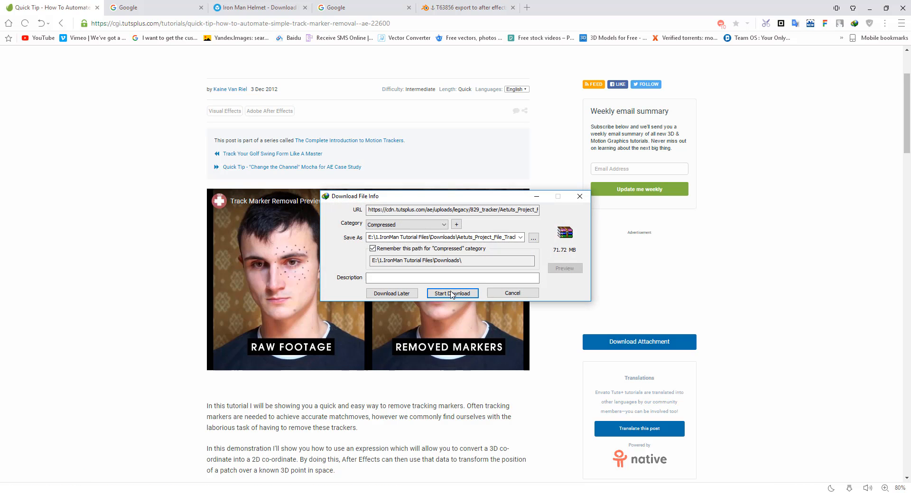
left_click(450, 294)
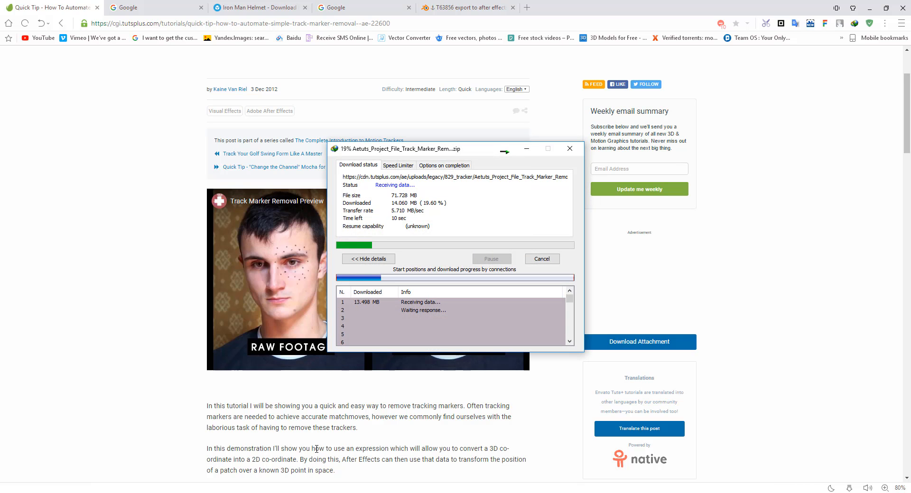
Switch to File Explorer and look inside the Downloads and Project Files & Exports folders of 1.IronMan Tutorial Files
left_click(145, 492)
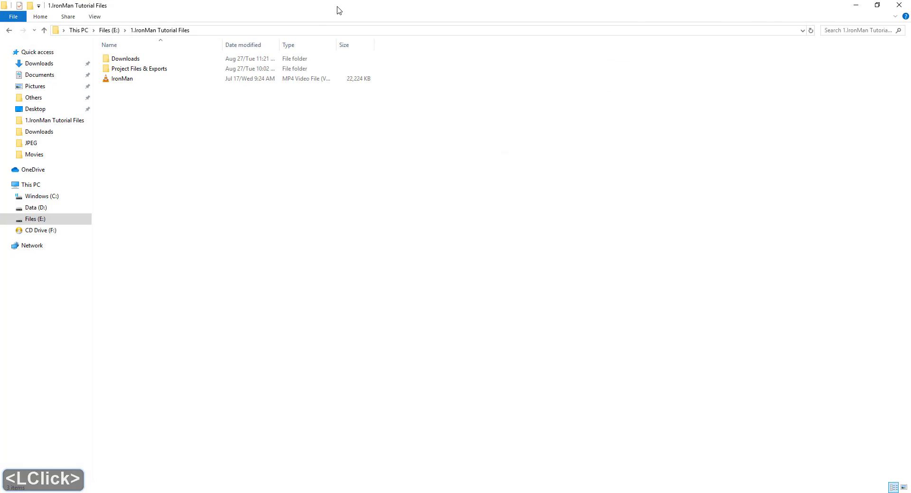
left_click_drag(337, 7, 796, 55)
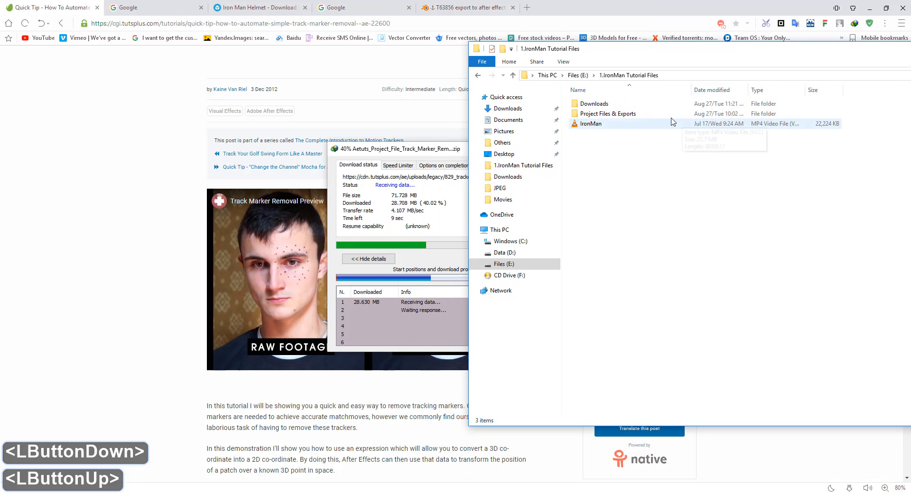
left_click(612, 108)
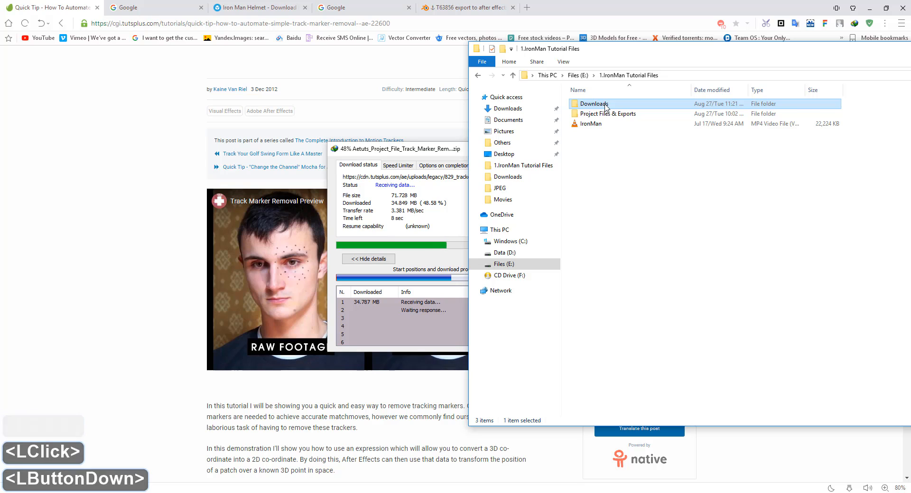
double_click(612, 107)
left_click(478, 75)
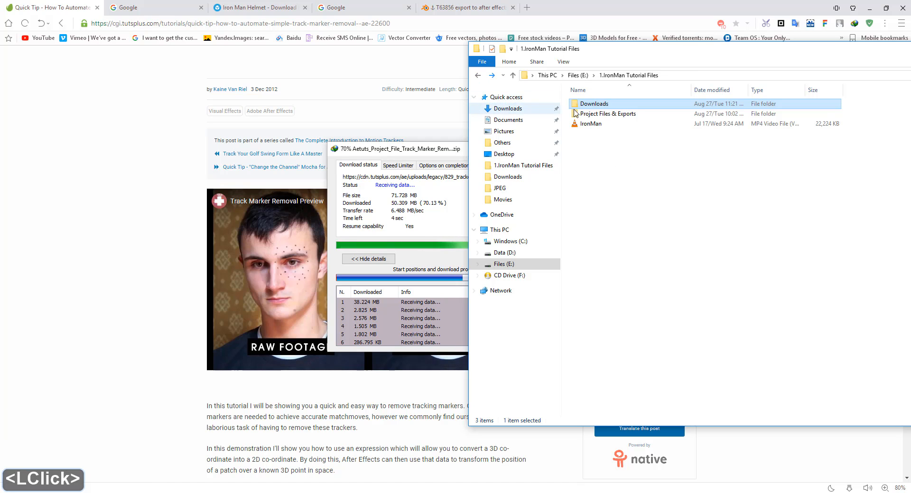
left_click(597, 115)
double_click(636, 115)
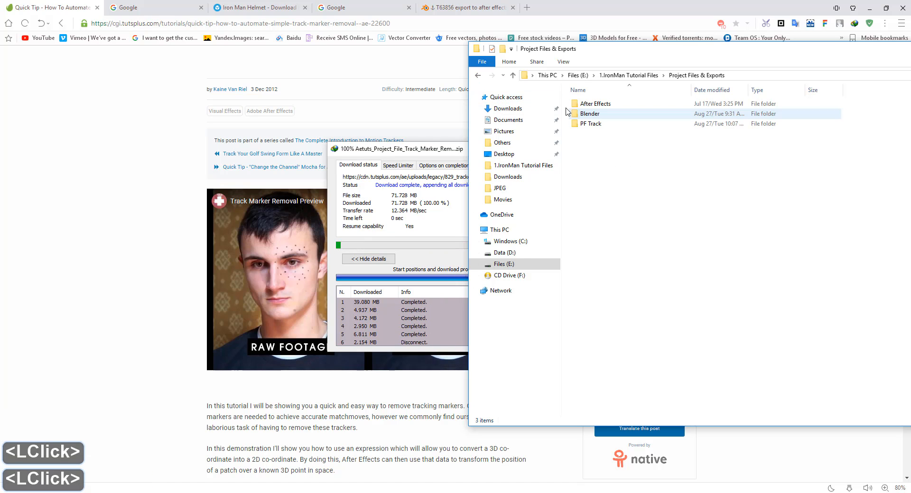
left_click(478, 75)
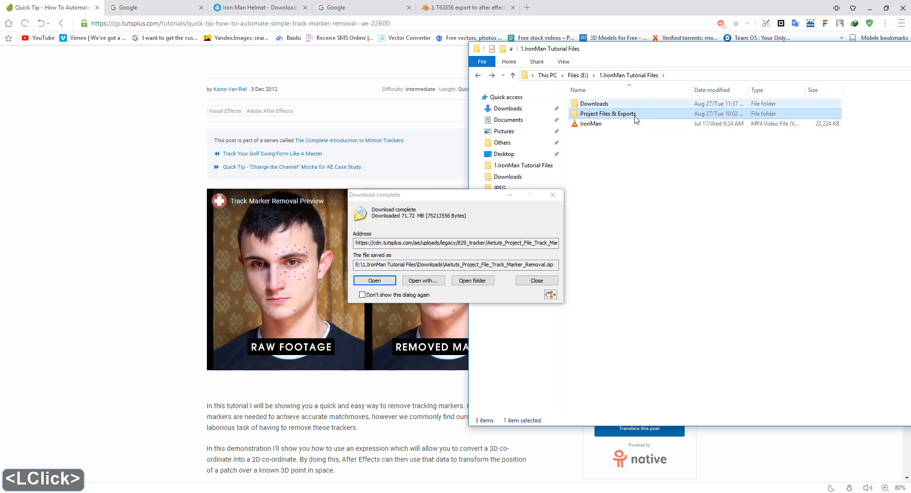
Dismiss the download notice and extract Aetuts_Project_File_Track_Marker_Removal into its own folder within the project's Downloads folder
left_click(537, 281)
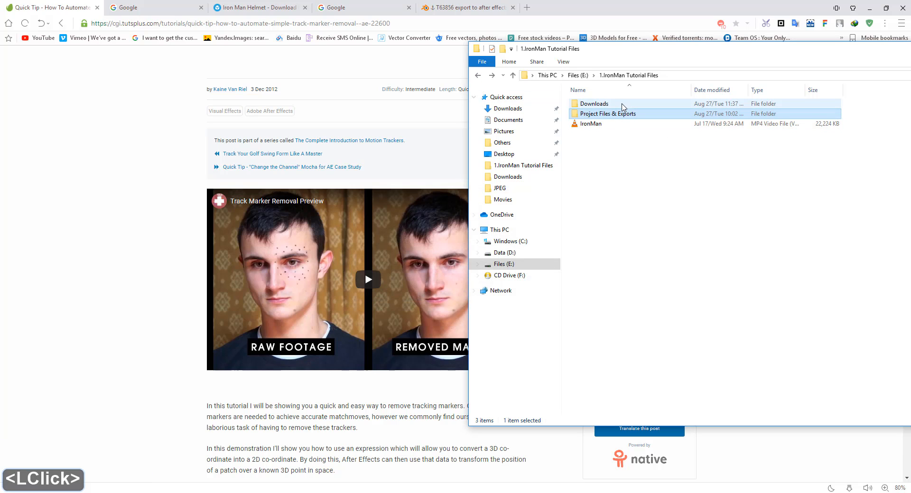
double_click(607, 103)
left_click(613, 106)
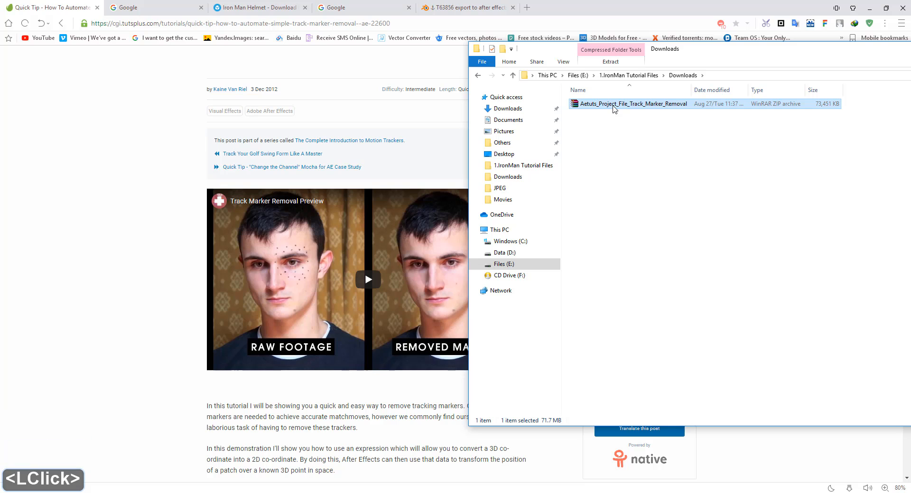
right_click(613, 109)
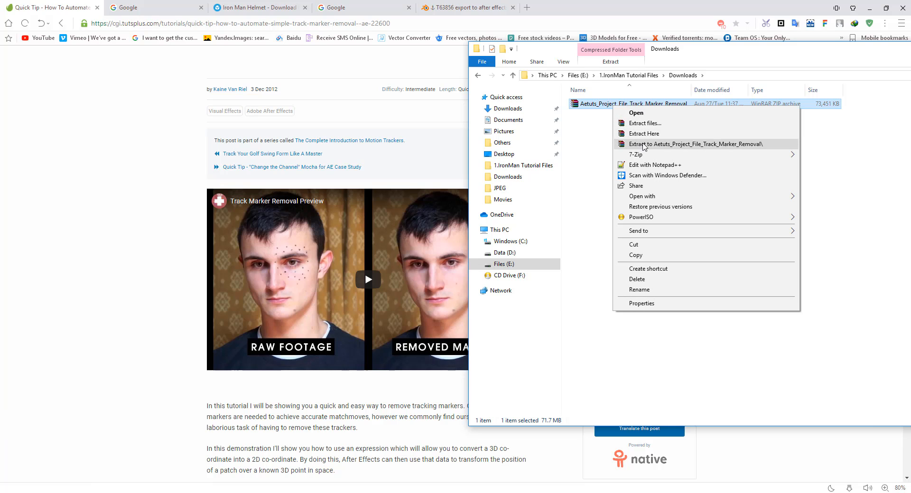
left_click(644, 146)
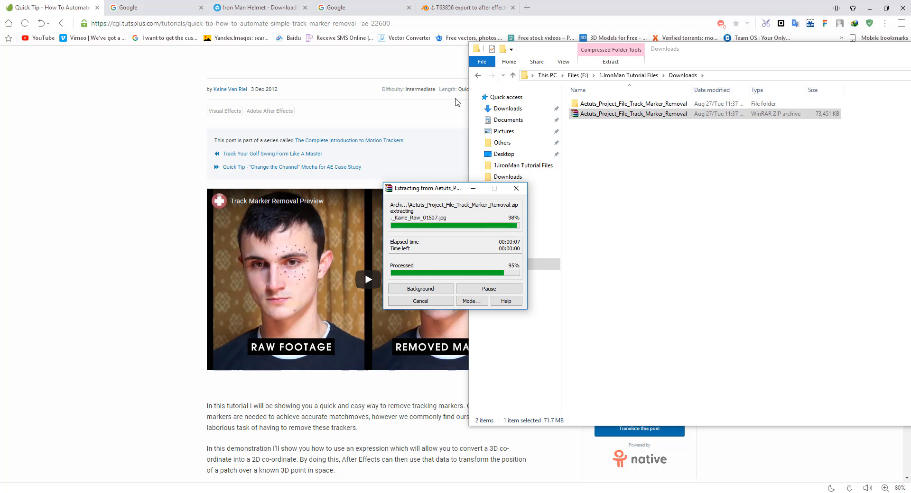
Maximize the File Explorer window and permanently delete the Aetuts_Project_File_Track_Marker_Removal ZIP archive
left_click_drag(700, 50, 664, 0)
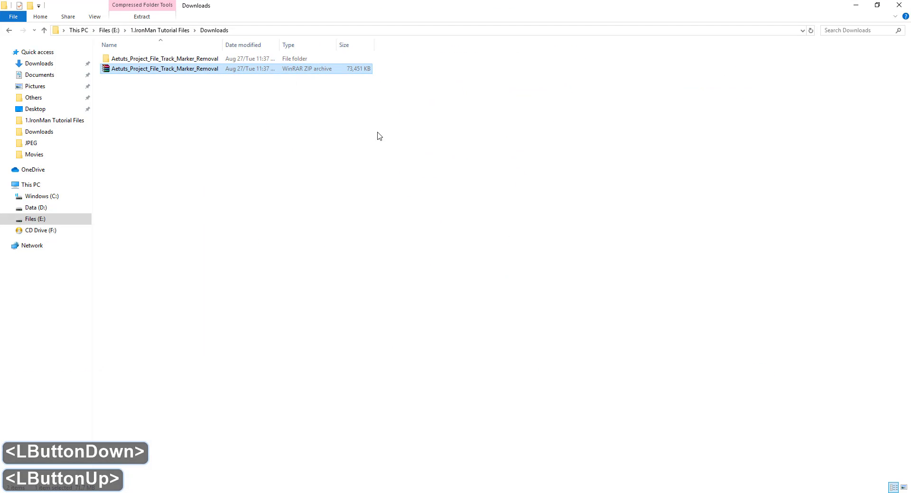
left_click(185, 70)
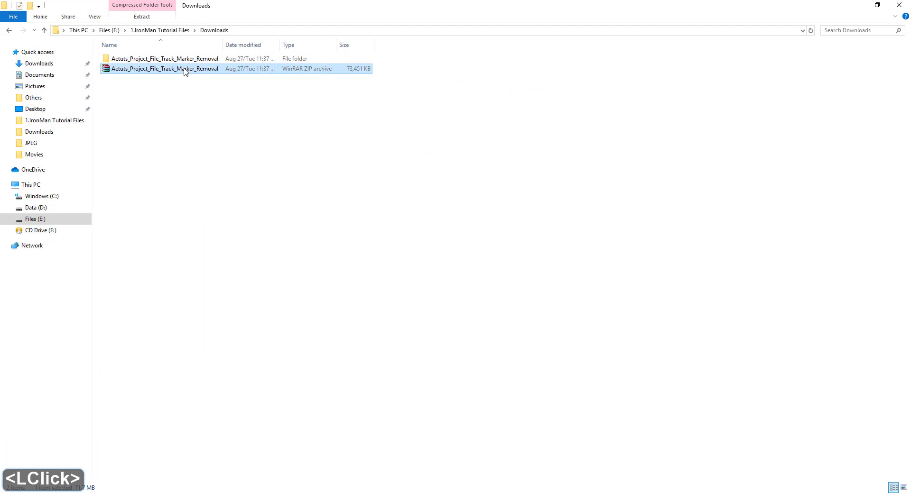
key("Return")
key("shift+Delete")
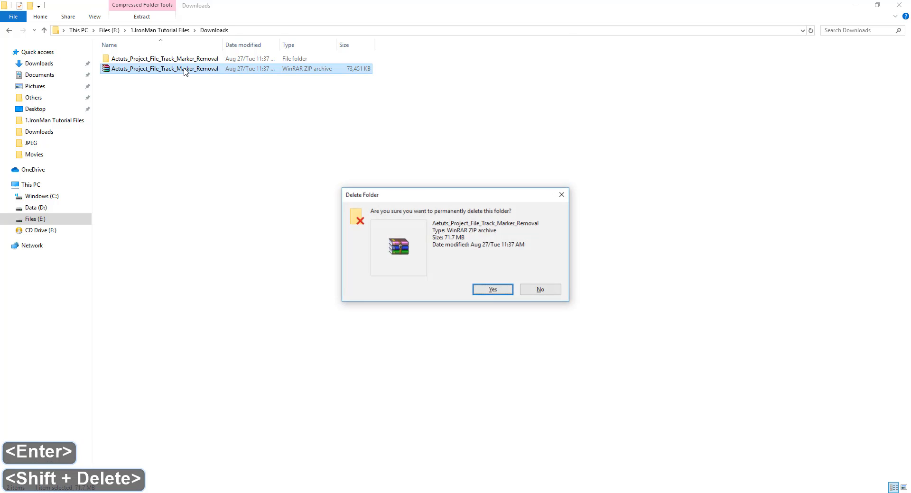
key("Return")
In the inner Aetuts_Project_File_Track_Marker_Removal folder, permanently delete .DS_Store, Markers_Removed_CS5 and Reformat_Expression, keeping only Footage
double_click(188, 62)
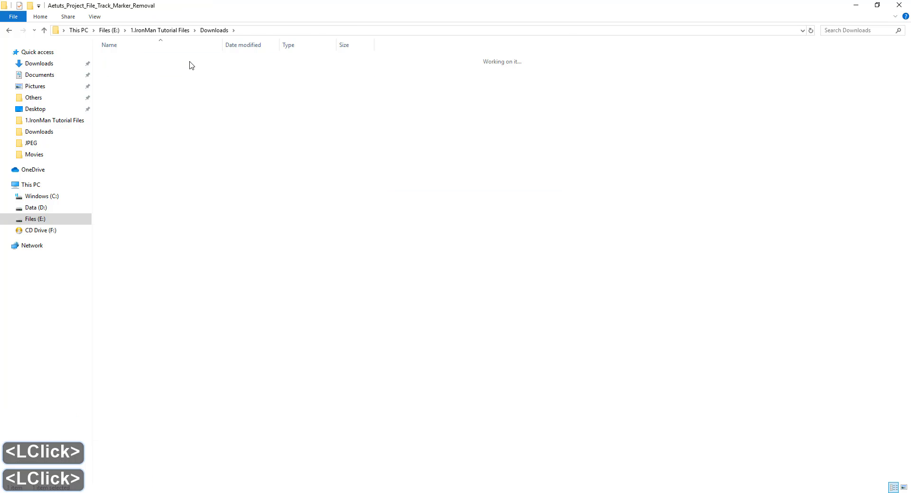
left_click(190, 69)
double_click(189, 70)
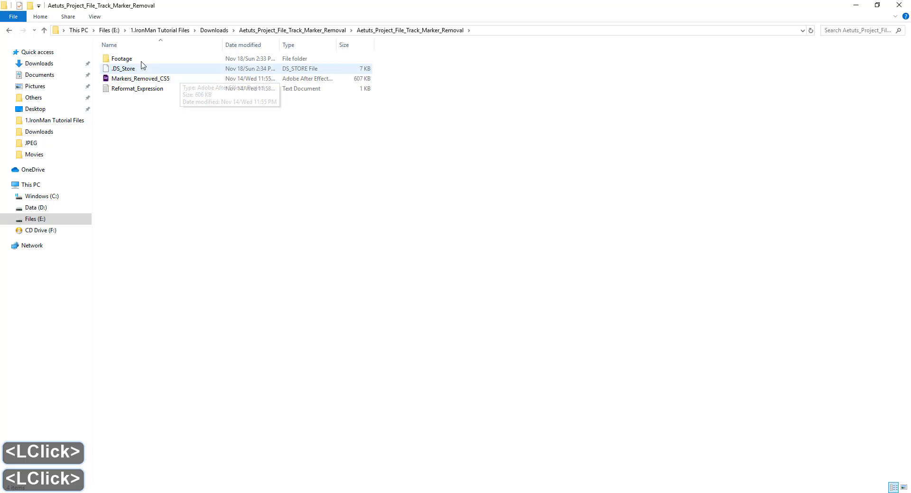
left_click_drag(138, 106, 133, 70)
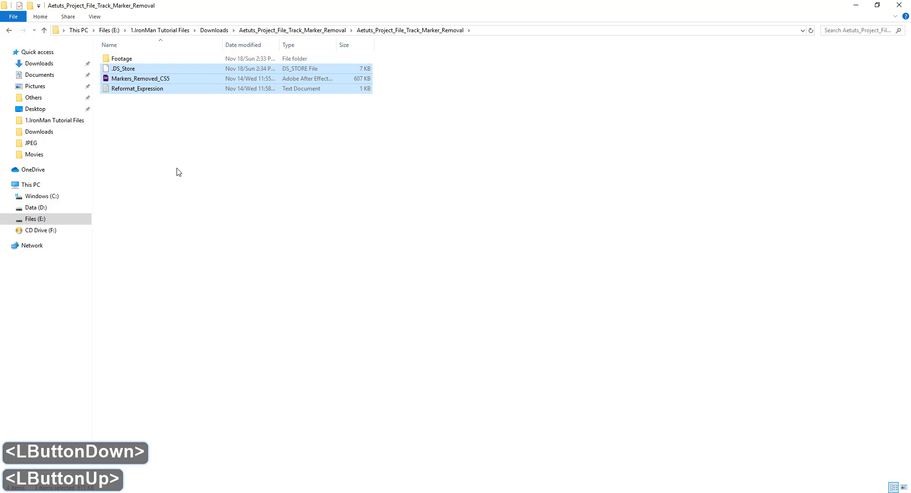
key("shift+Delete")
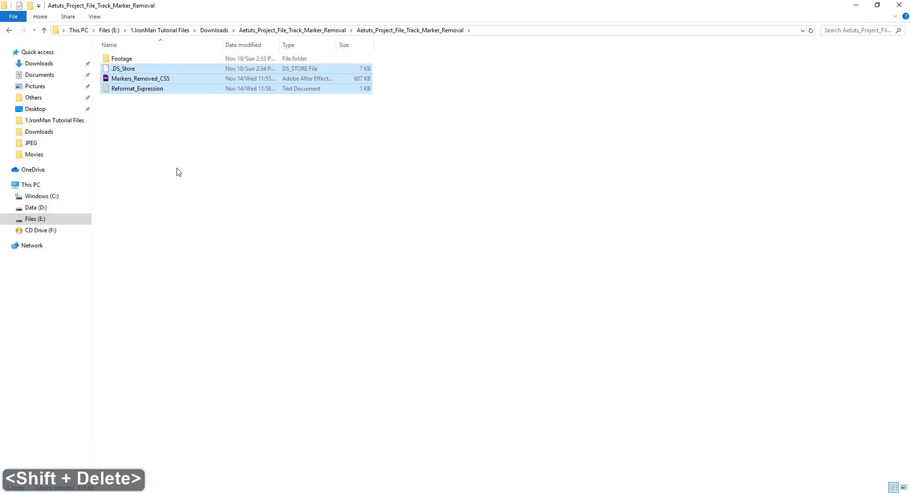
key("Return")
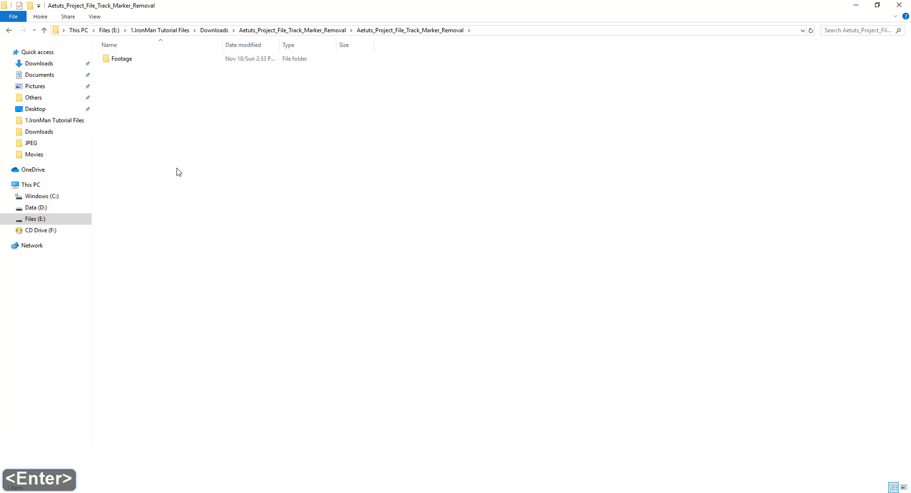
Open the Footage folder and permanently delete its .DS_Store file and the .ifl file
left_click_drag(248, 10, 351, 2)
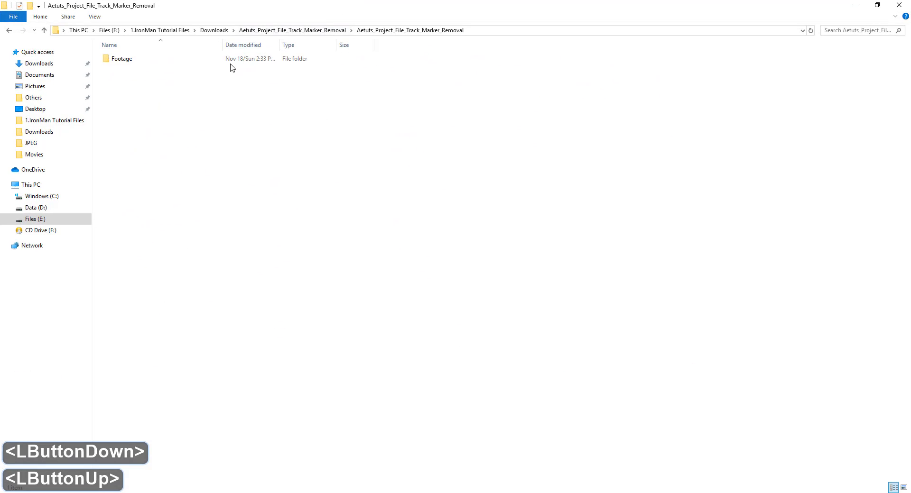
double_click(125, 60)
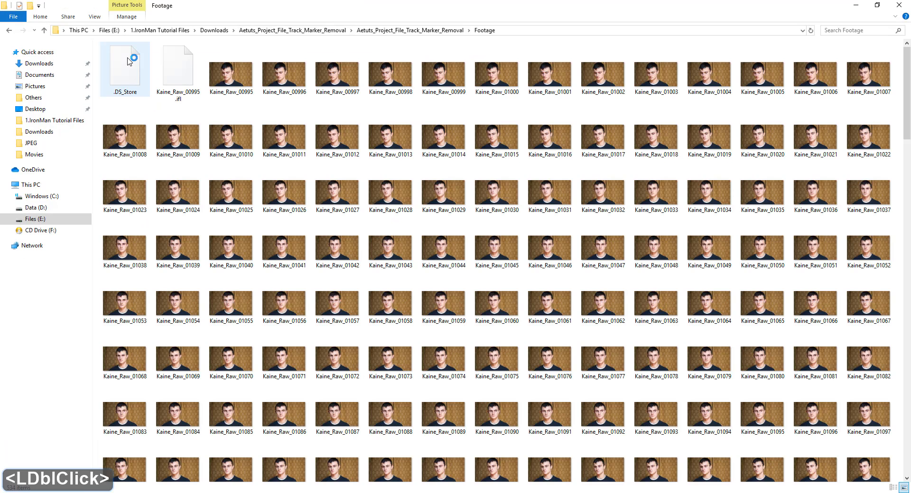
left_click(182, 76)
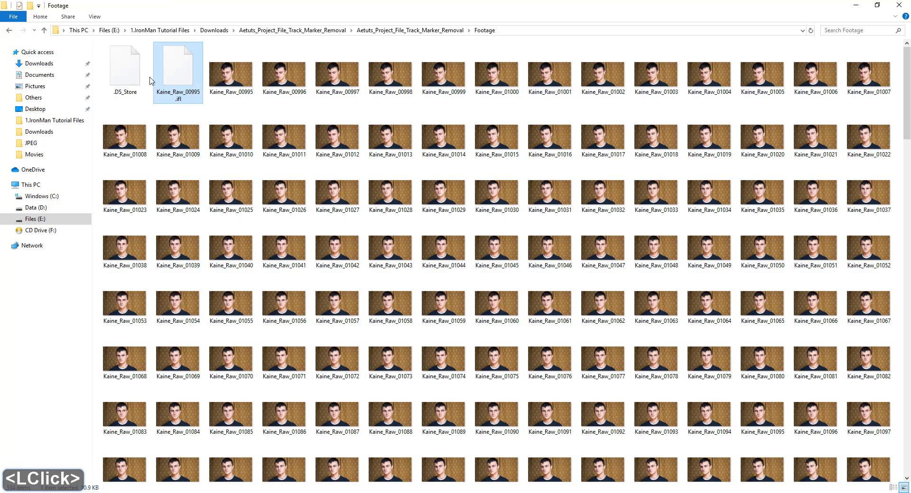
left_click(126, 74, "shift")
key("shift+Delete")
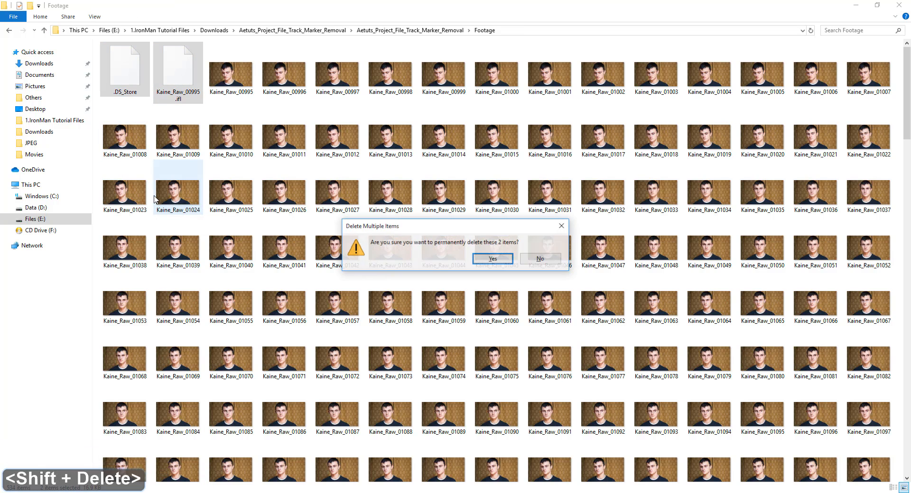
key("Return")
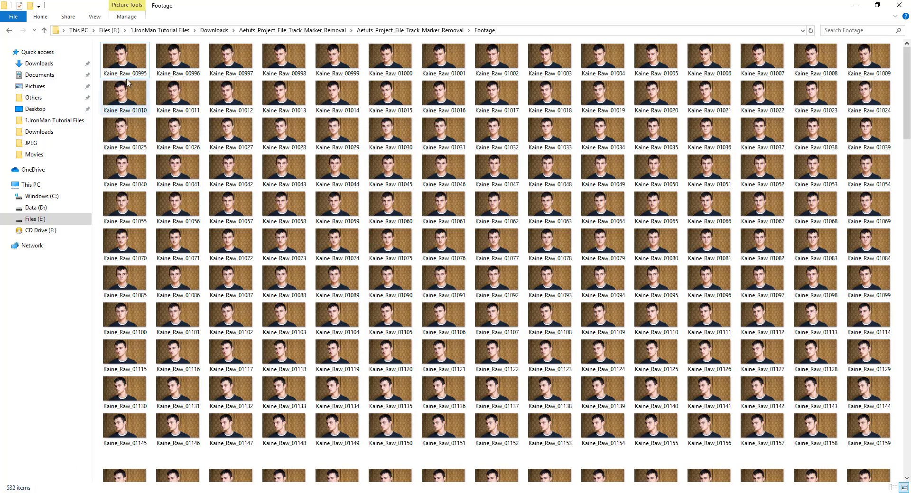
Examine the frames of the image sequence in the Footage folder
left_click(122, 59)
scroll(213, 132, "down", 6)
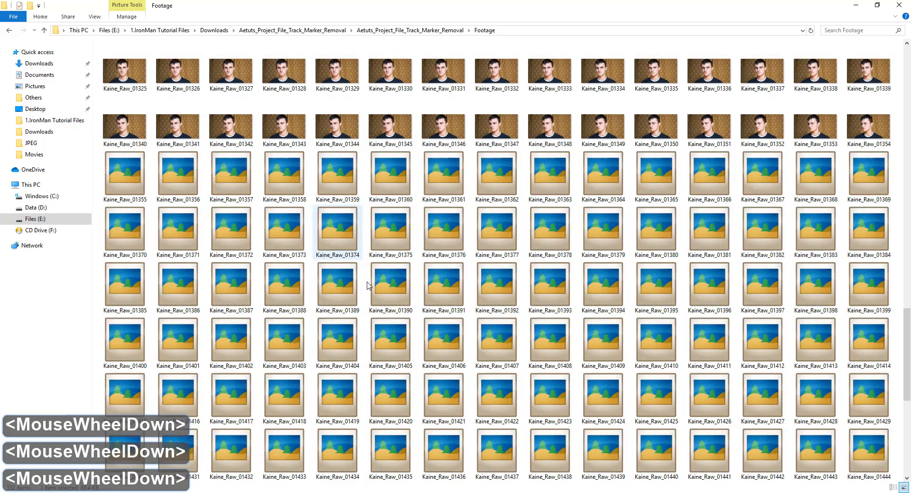
scroll(191, 149, "up", 6)
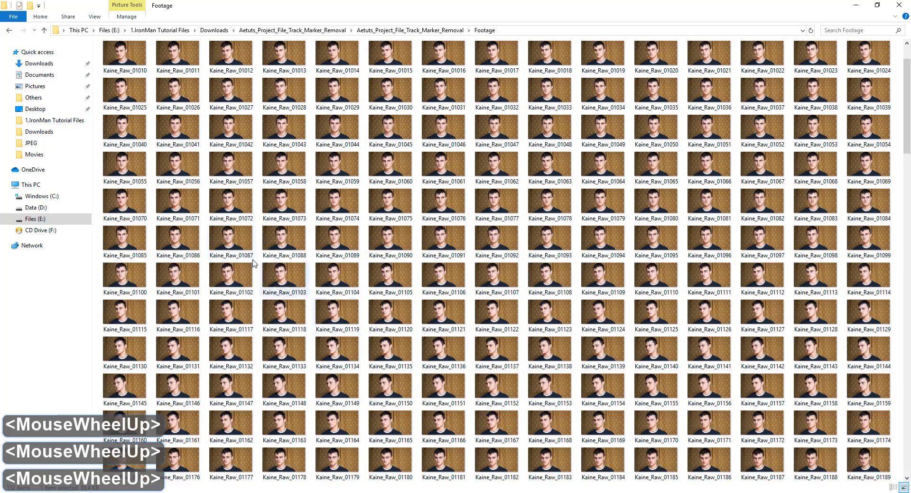
scroll(185, 148, "down", 6)
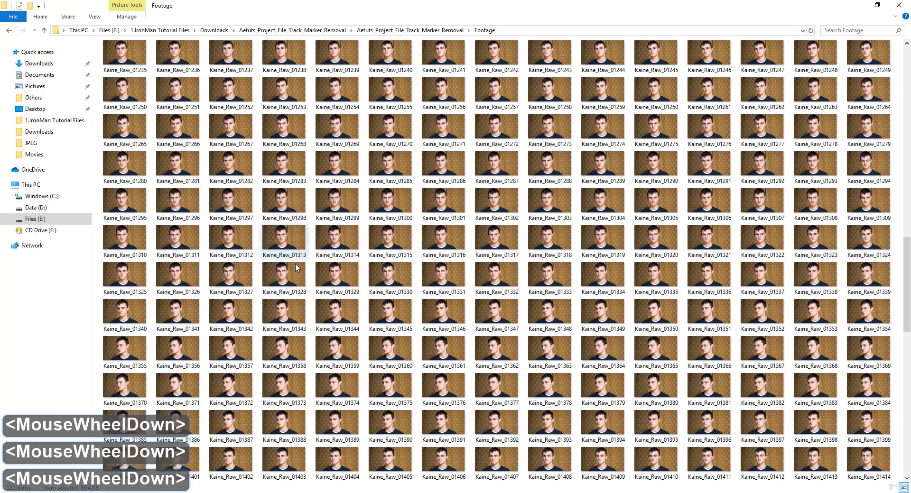
scroll(181, 142, "up", 6)
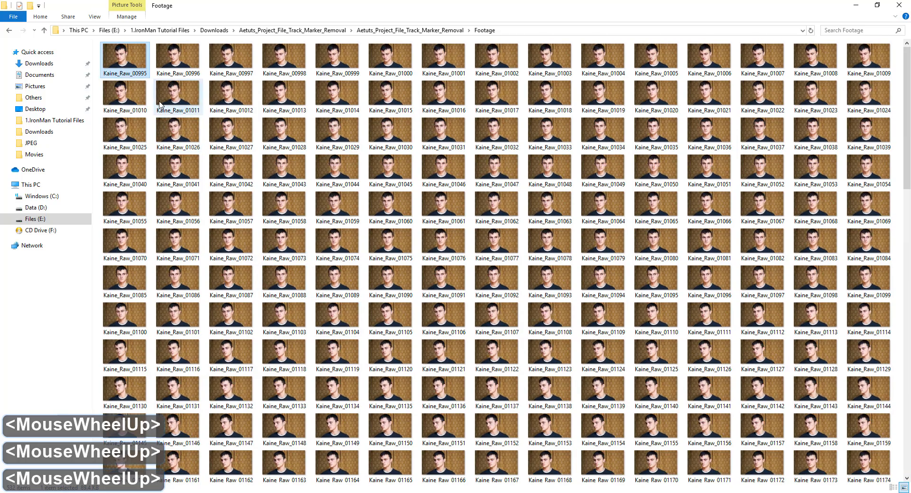
Go back to the outer Aetuts_Project_File_Track_Marker_Removal folder and permanently delete the __MACOSX folder
left_click(9, 31)
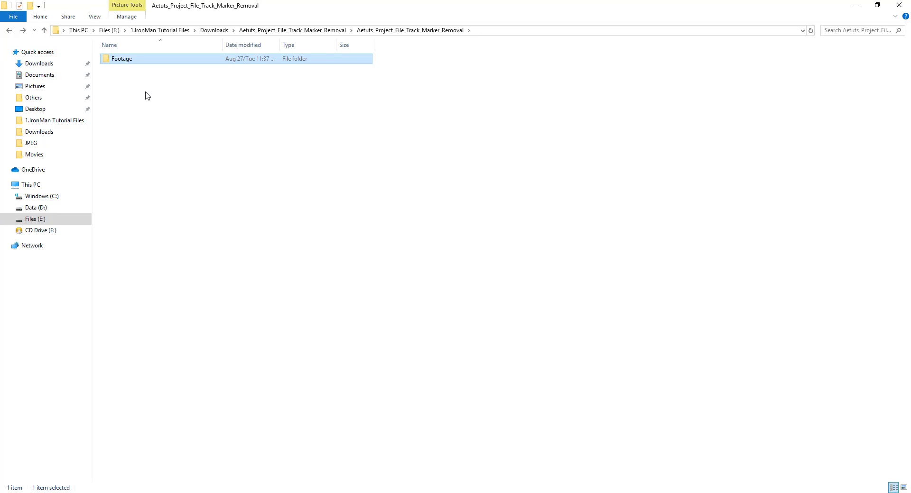
double_click(136, 61)
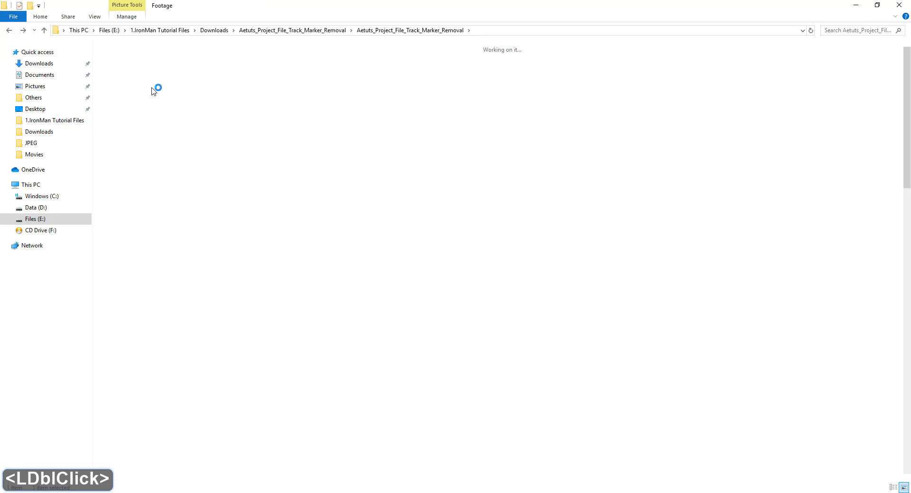
left_click(8, 30)
left_click(7, 30)
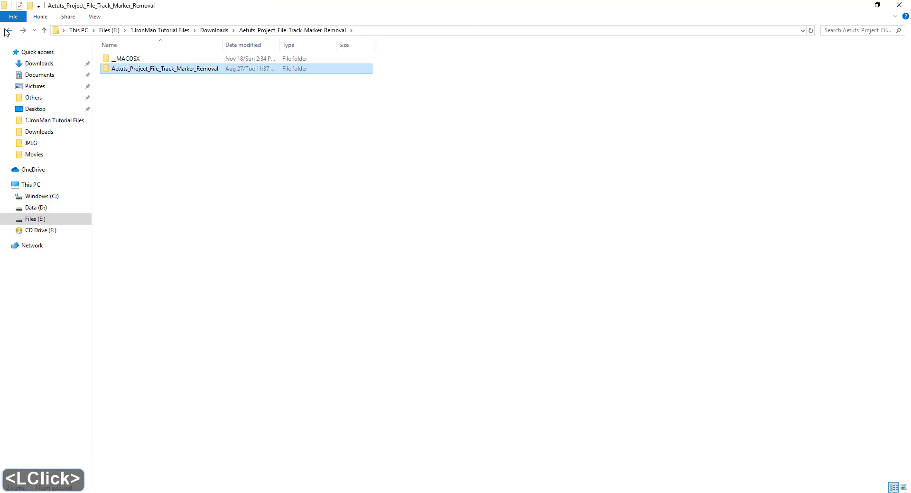
left_click(148, 59)
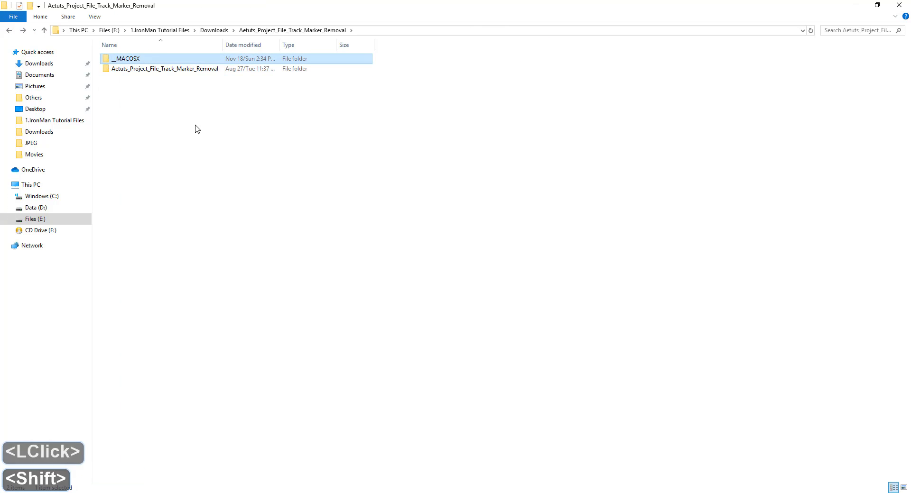
key("shift+Delete")
key("Return")
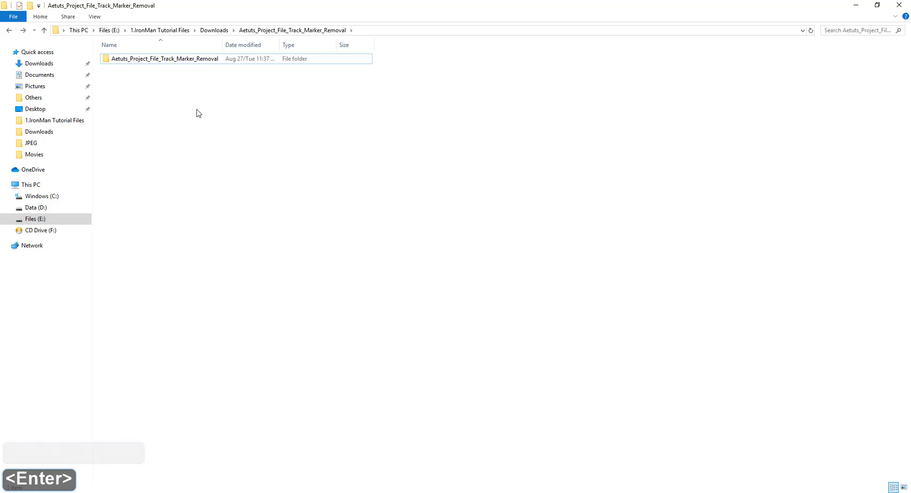
Reopen the inner Footage folder and examine the frame numbering from the first image to the last
double_click(208, 61)
double_click(177, 59)
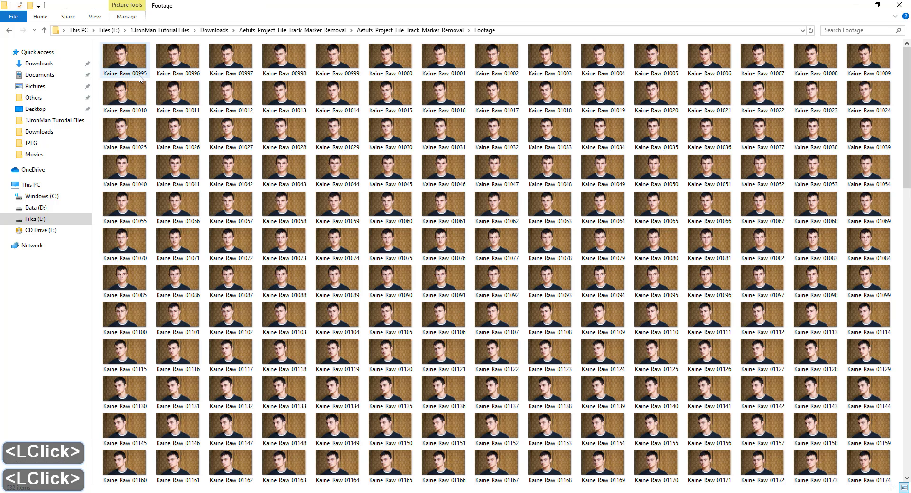
left_click(139, 77)
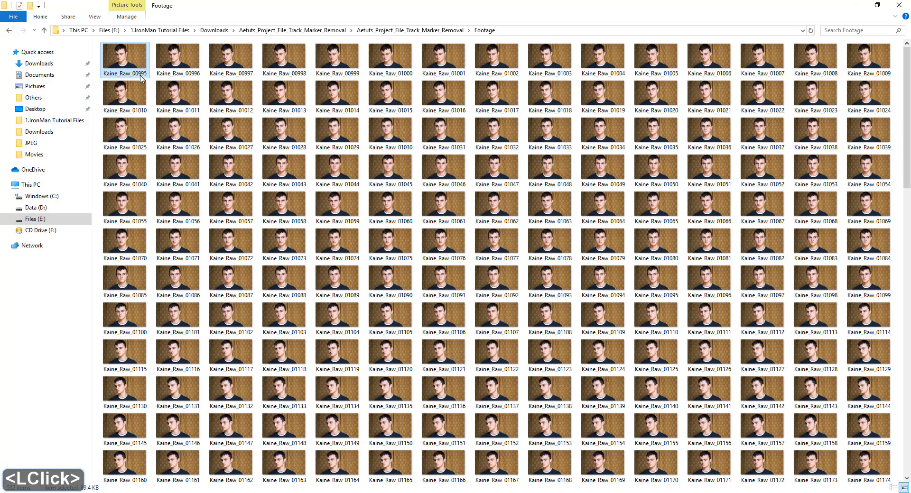
scroll(221, 420, "down", 6)
key("ctrl+a")
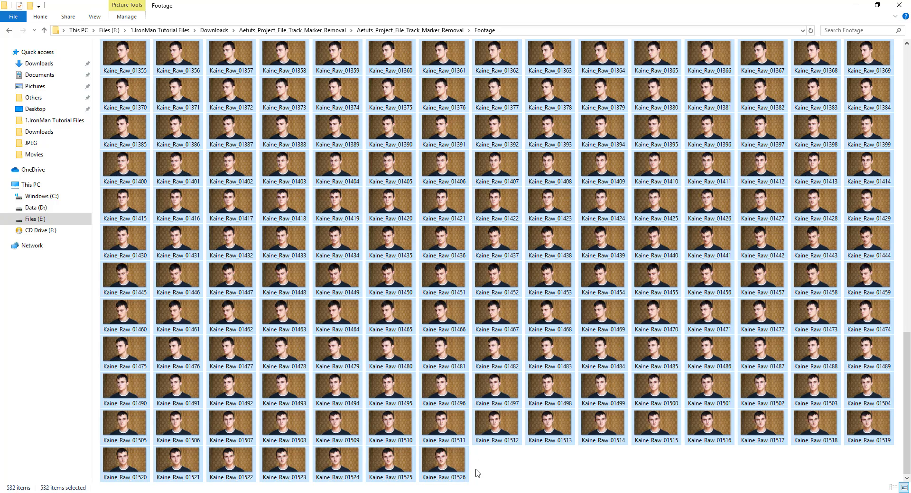
scroll(478, 470, "up", 8)
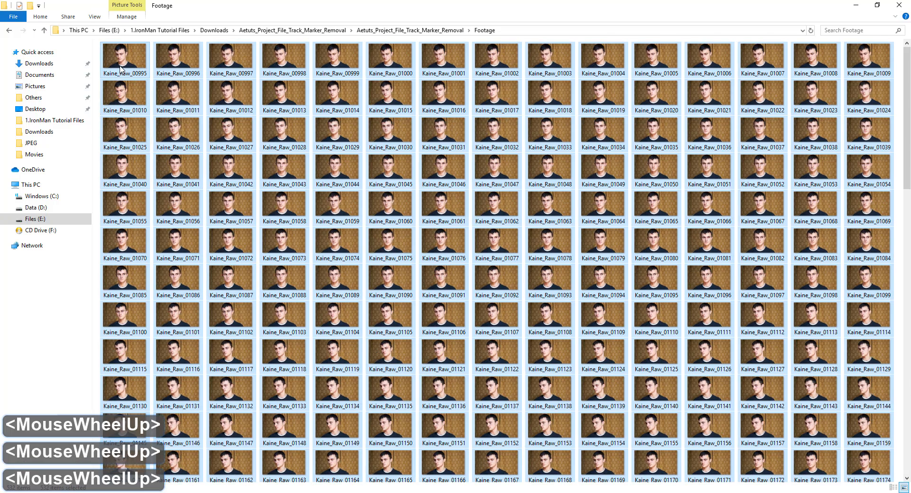
left_click(121, 69)
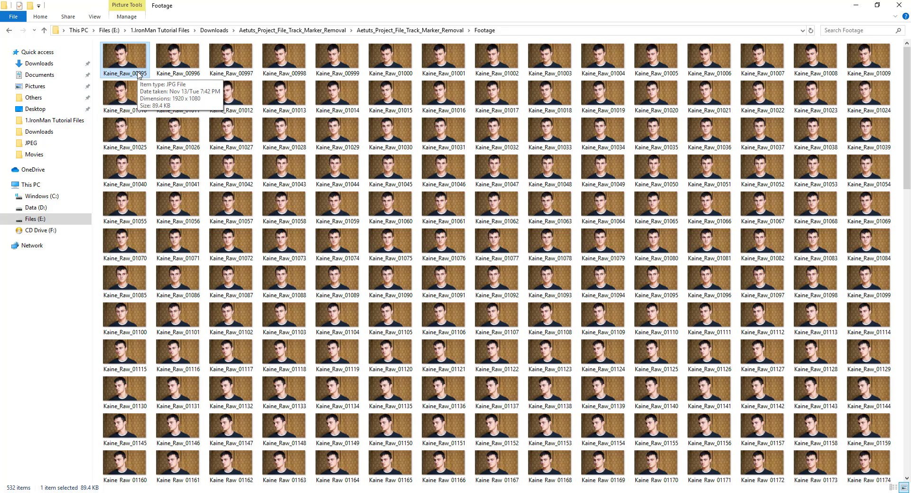
scroll(128, 76, "down", 6)
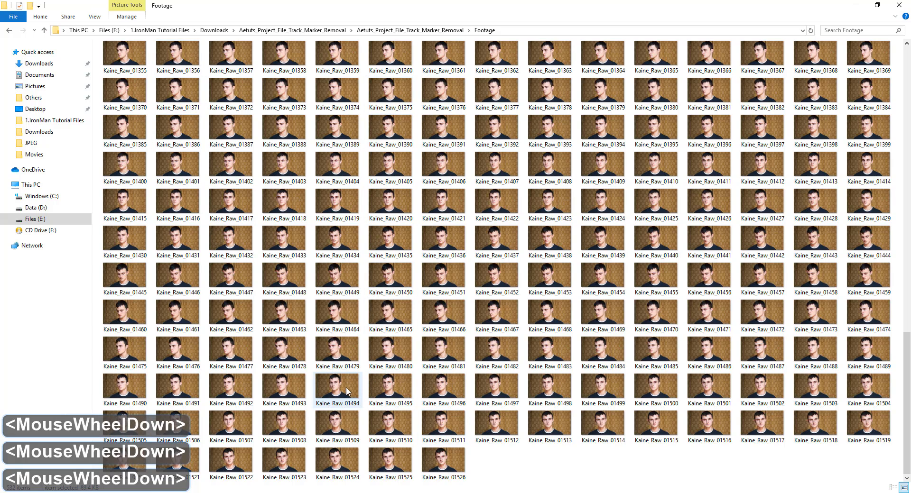
scroll(125, 63, "up", 6)
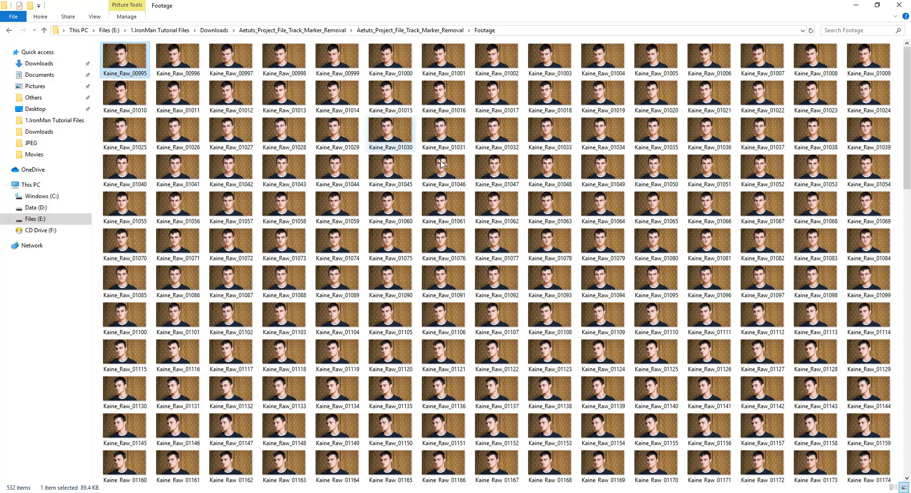
scroll(602, 345, "down", 6)
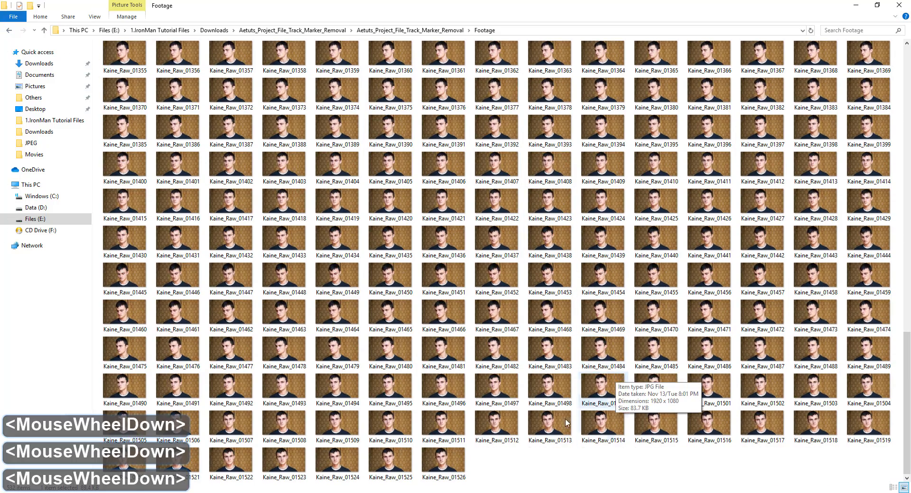
left_click_drag(522, 471, 265, 489)
Switch to the web browser and search Google for "advanced renamer"
left_click(260, 492)
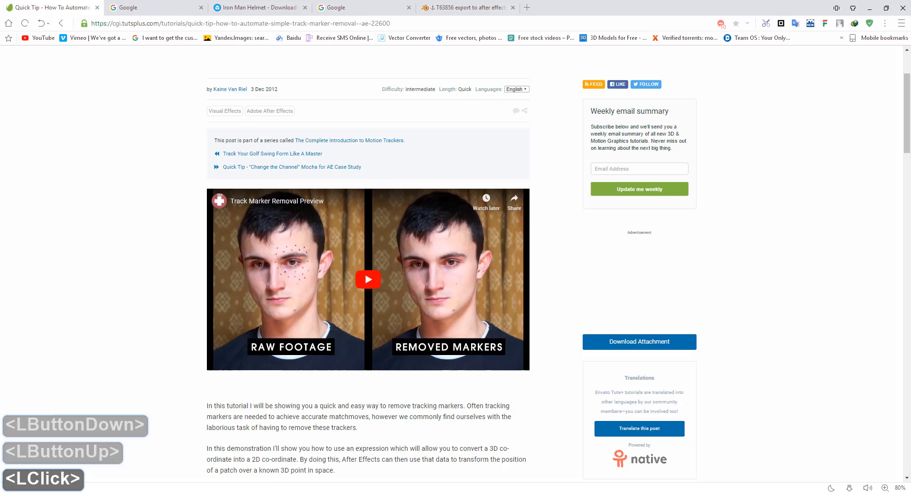
left_click(120, 3)
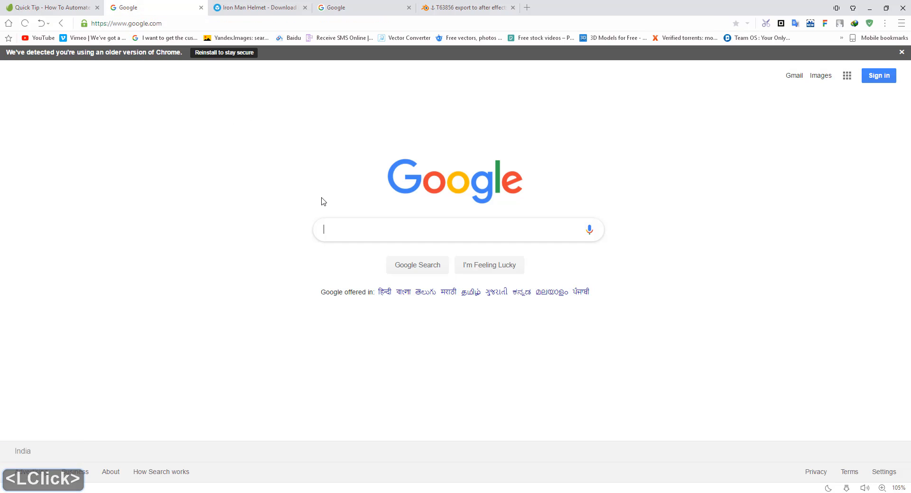
type("advanced")
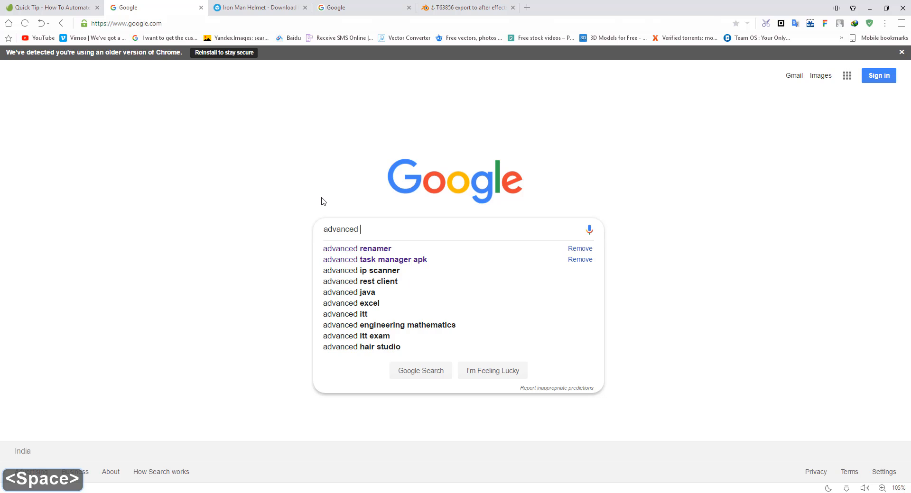
key("Down")
key("Return")
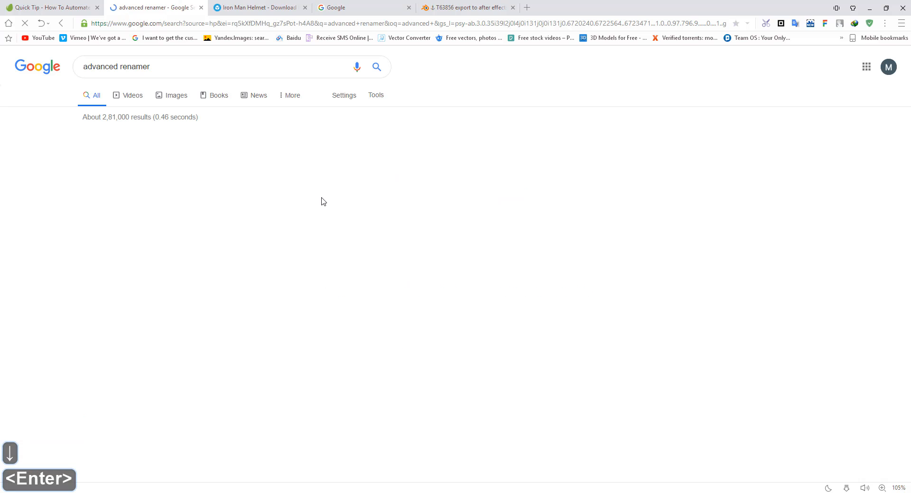
Open the Advanced Renamer download page and download the portable ZIP file to the project's Downloads folder
left_click(154, 142)
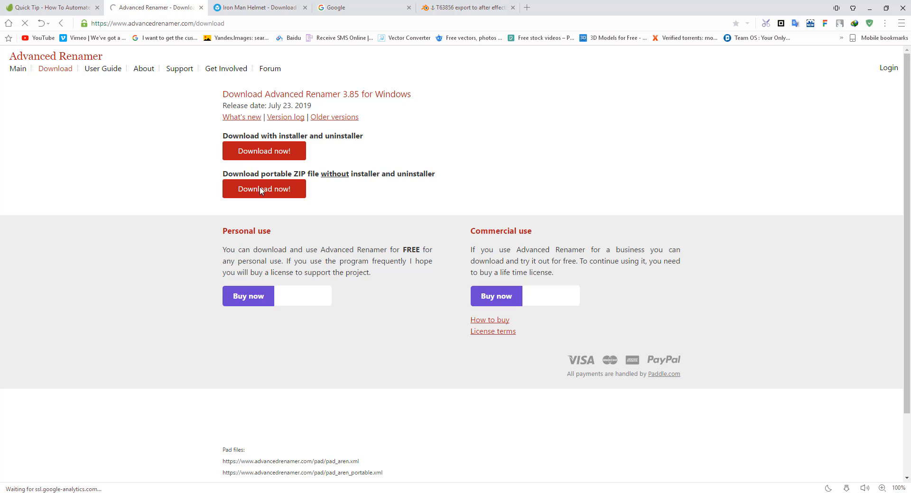
left_click(256, 192)
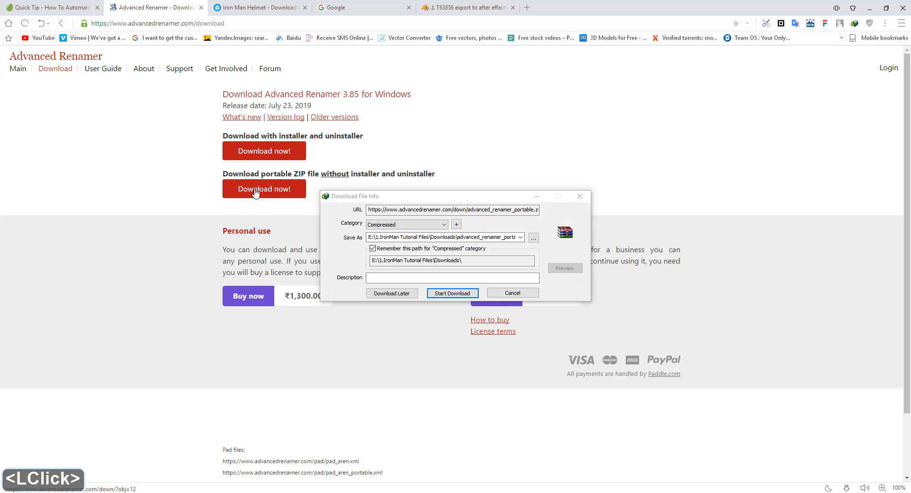
left_click(459, 294)
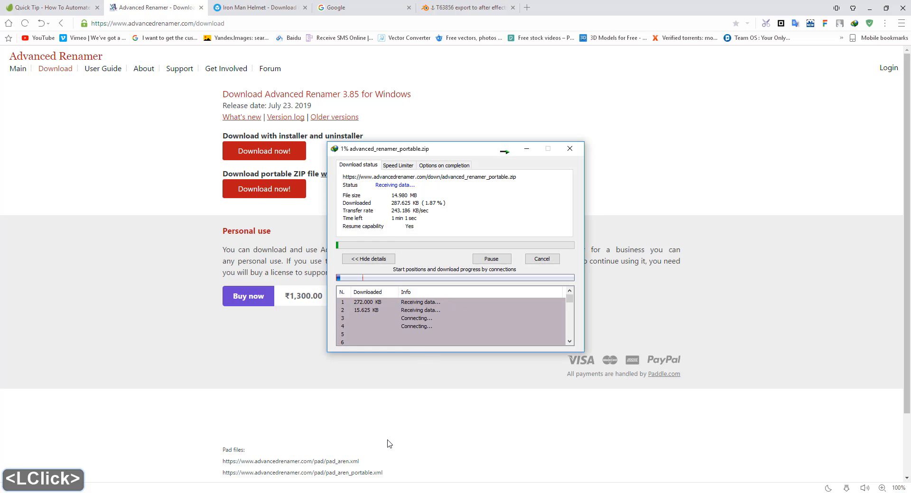
Return to the project's Downloads folder in File Explorer, dismiss the download notice and extract advanced_renamer_portable into its own folder
left_click(301, 456)
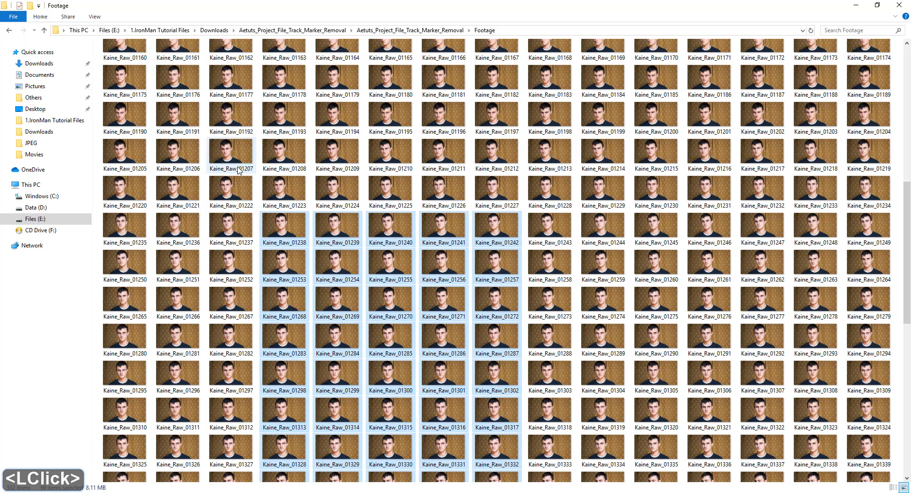
left_click(238, 170)
key("alt+Left")
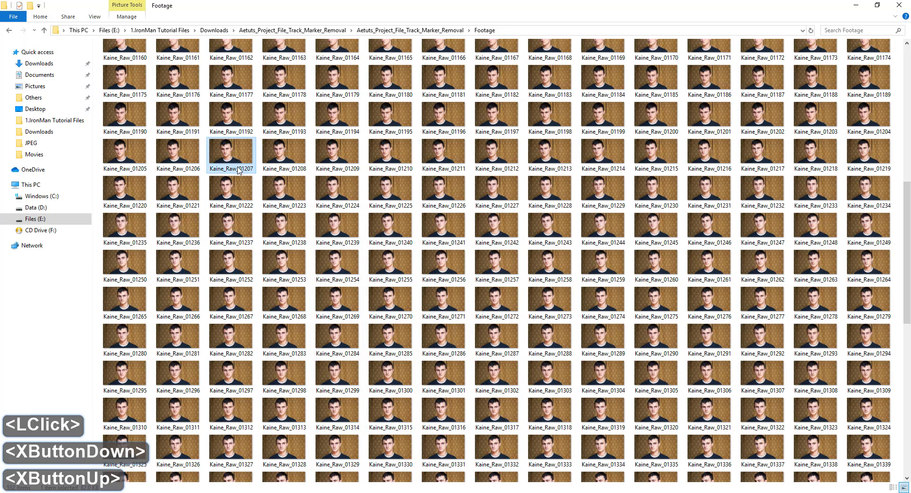
key("alt+Left")
key("alt+Left")
key("alt+Left")
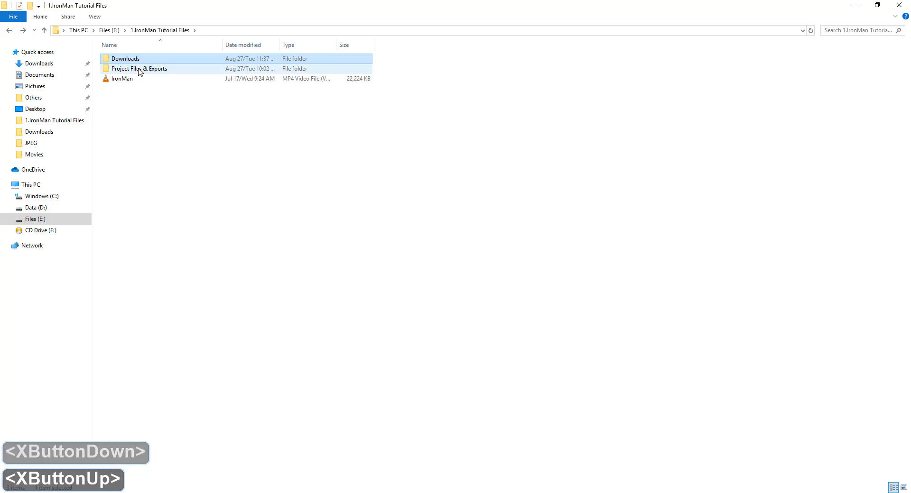
double_click(127, 59)
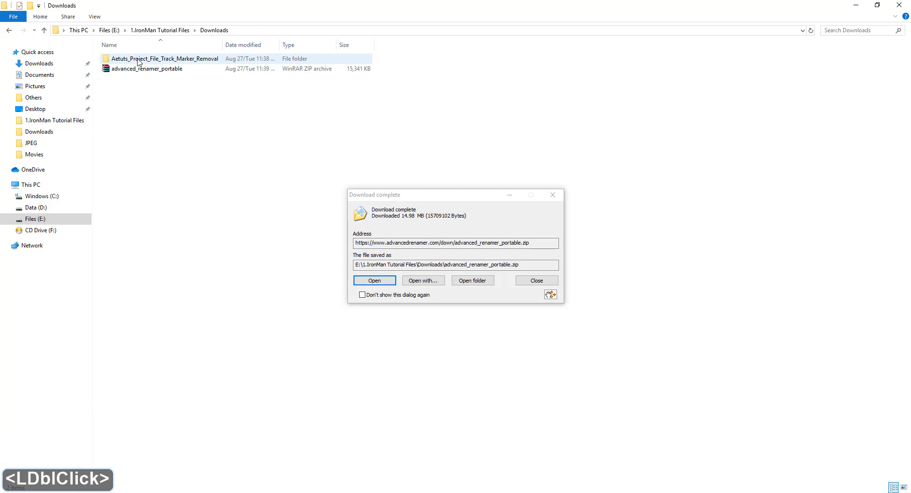
left_click(537, 281)
left_click(165, 75)
right_click(164, 75)
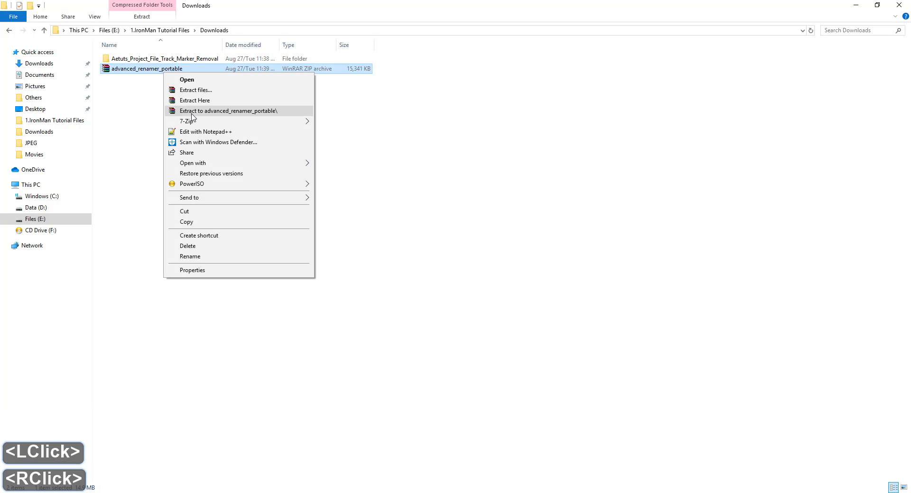
left_click(192, 111)
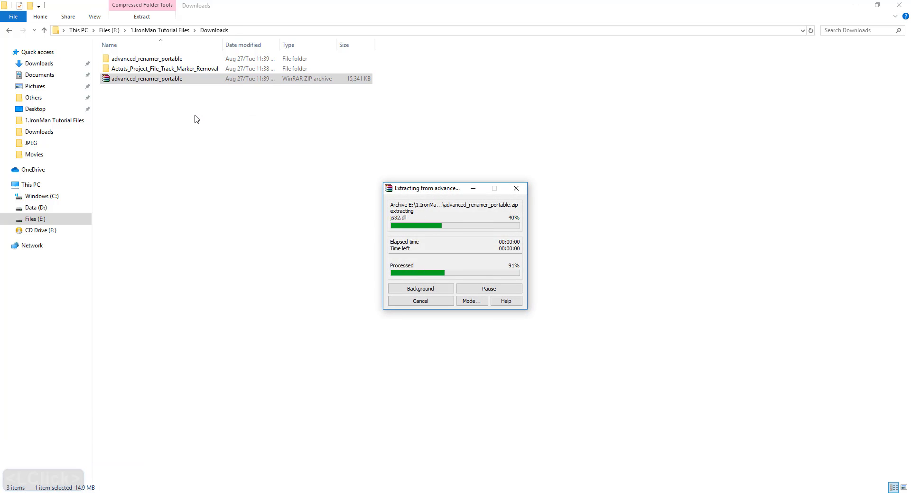
Launch ARen from the extracted advanced_renamer_portable folder with English as its language, and move its window aside
double_click(144, 63)
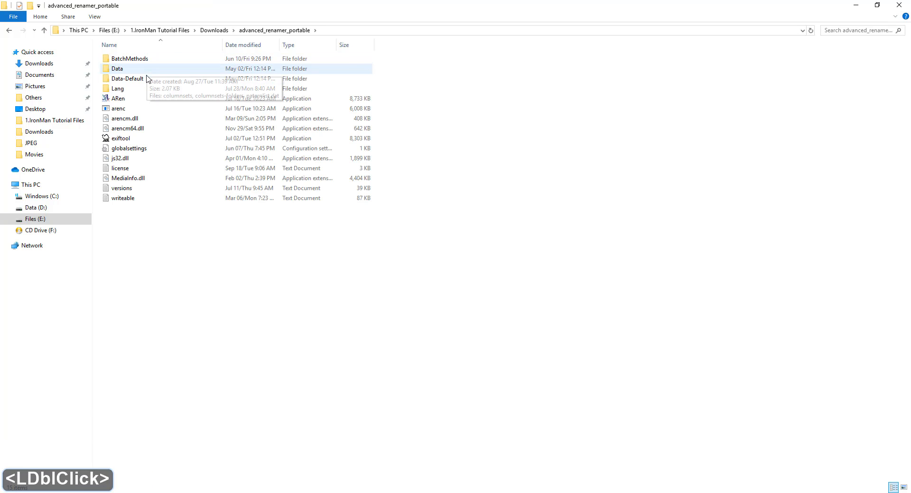
left_click(140, 102)
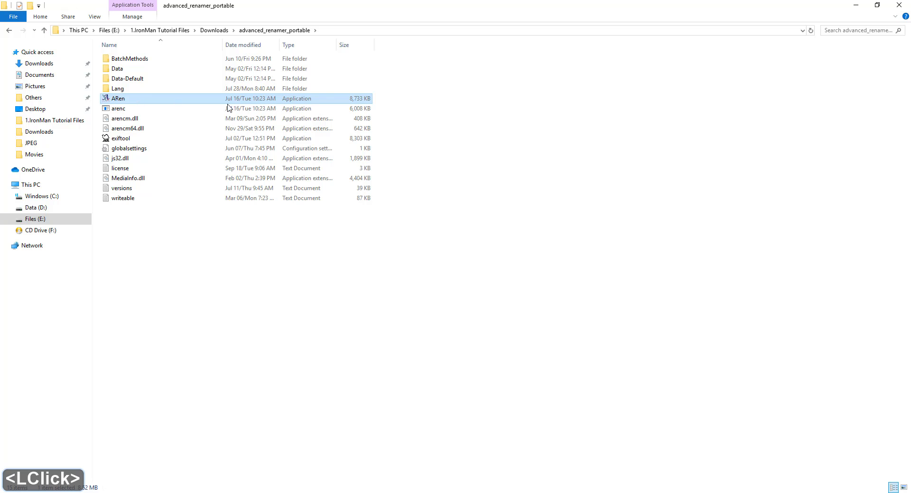
left_click(193, 104)
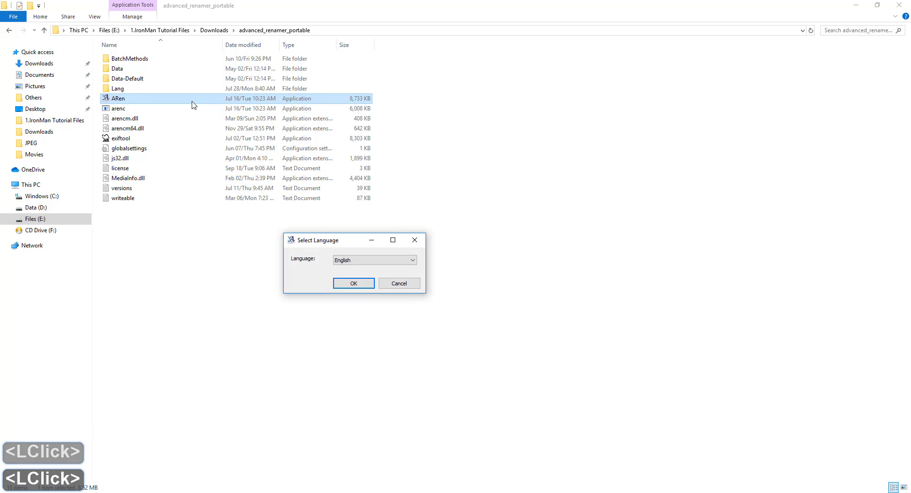
left_click(340, 284)
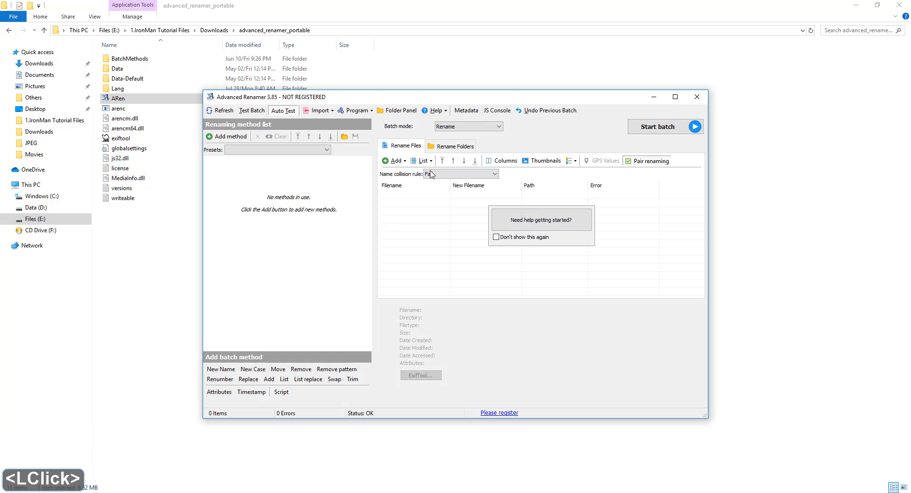
left_click_drag(463, 95, 760, 83)
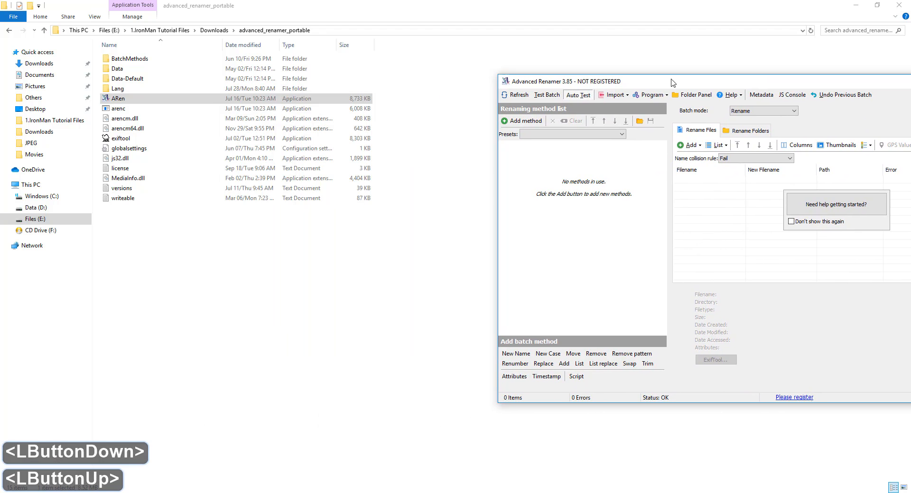
Go back to the Downloads folder and open the inner Aetuts_Project_File_Track_Marker_Removal folder that holds the Footage folder
left_click(10, 33)
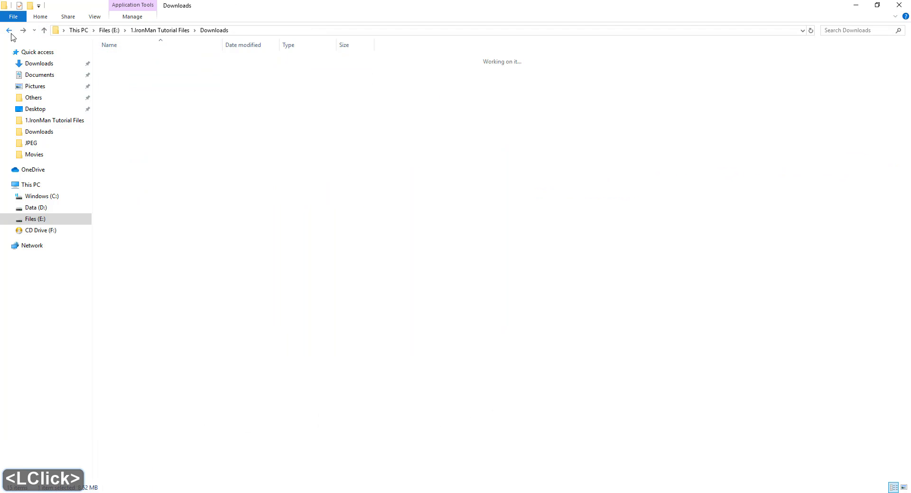
double_click(140, 67)
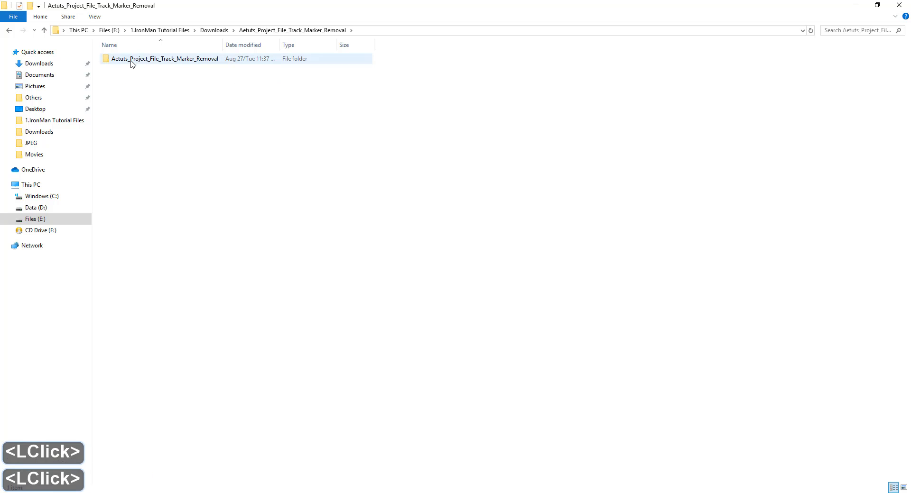
double_click(133, 61)
left_click(138, 62)
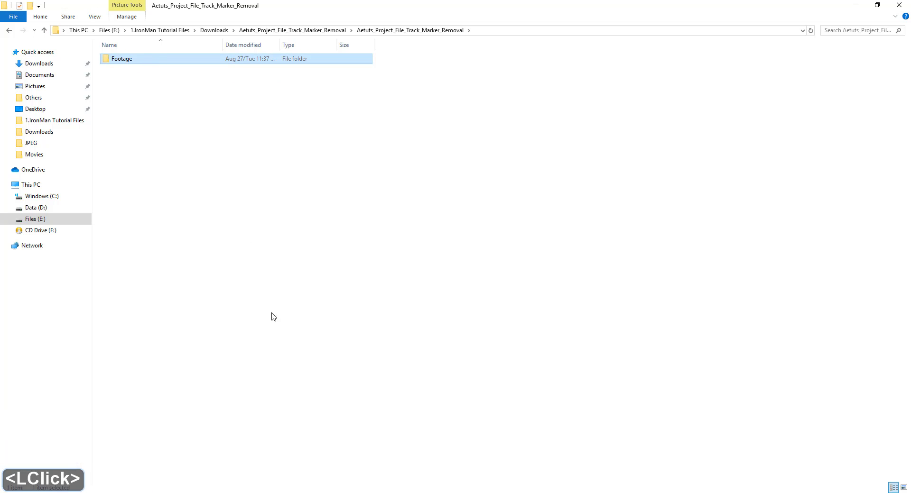
Add the files in the Footage folder, including subfolders, to Advanced Renamer's file list
left_click(665, 492)
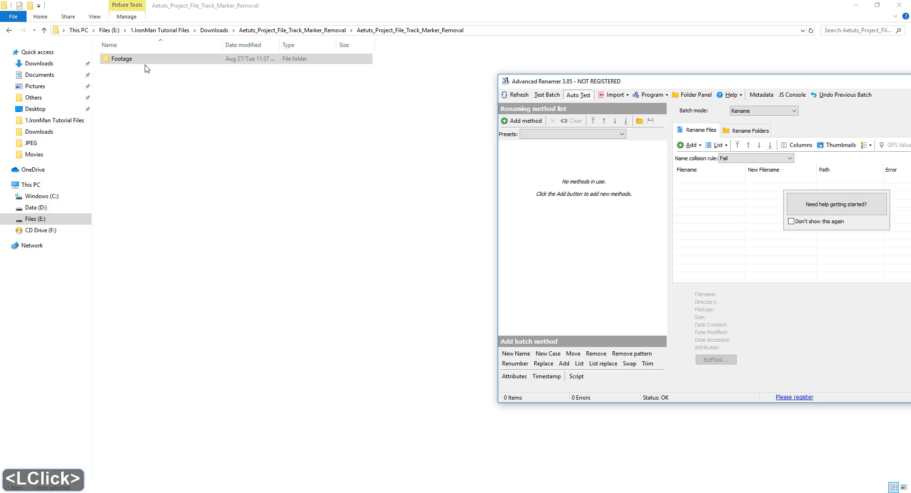
left_click_drag(142, 64, 547, 157)
left_click_drag(738, 185, 741, 196)
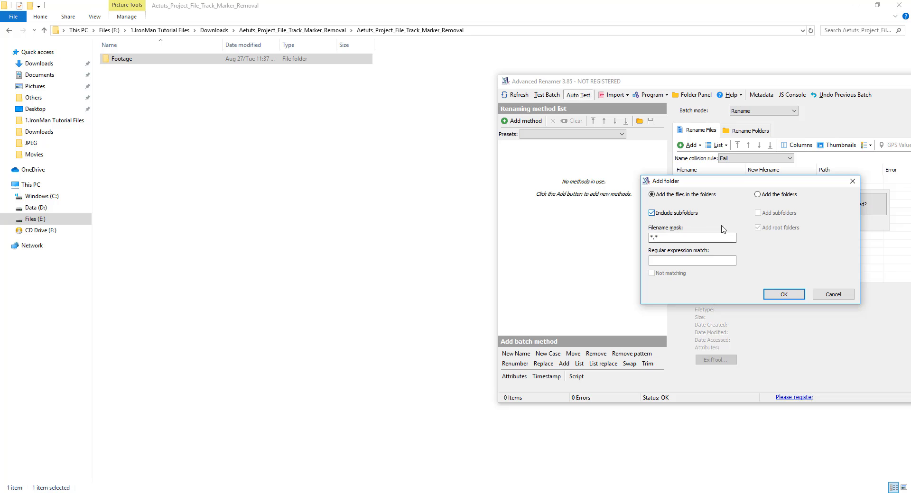
left_click(783, 295)
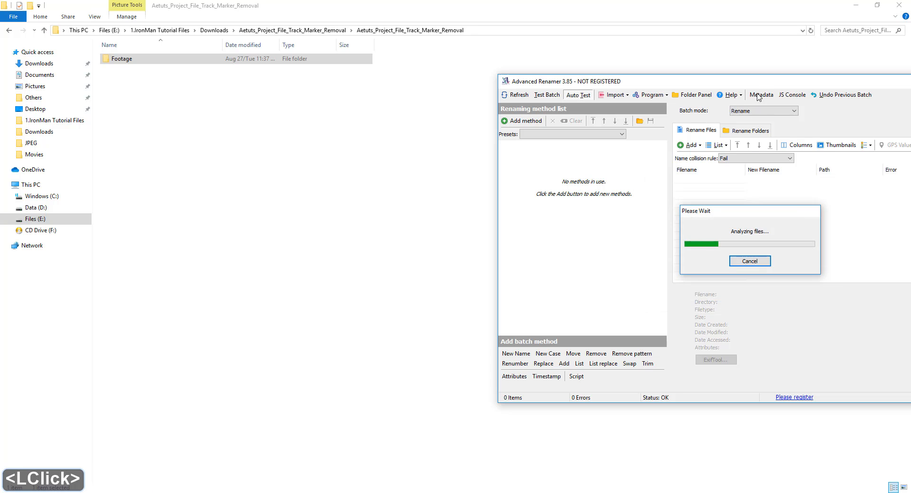
Move the renamer window aside, open the Footage folder in File Explorer and return to Advanced Renamer
left_click_drag(762, 88, 685, 86)
double_click(242, 59)
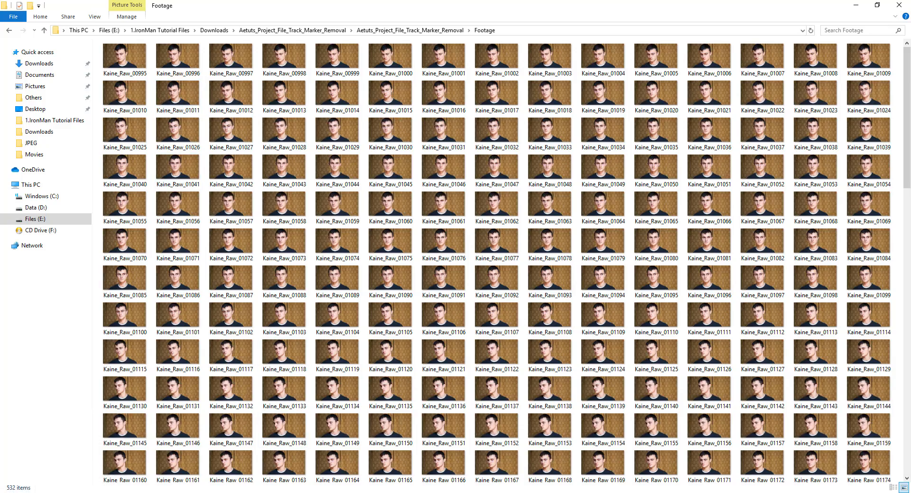
left_click(657, 492)
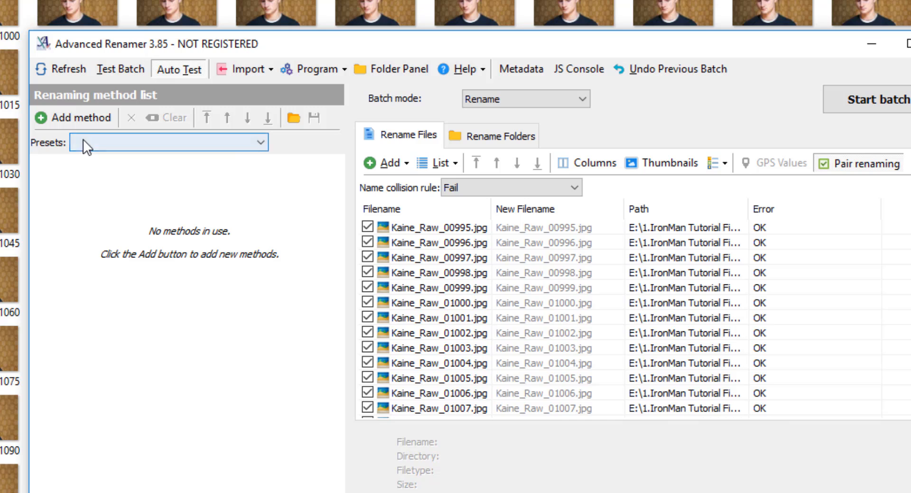
Add a Remove method that deletes 5 characters starting at 11, check the filename preview and collapse the method
left_click(71, 119)
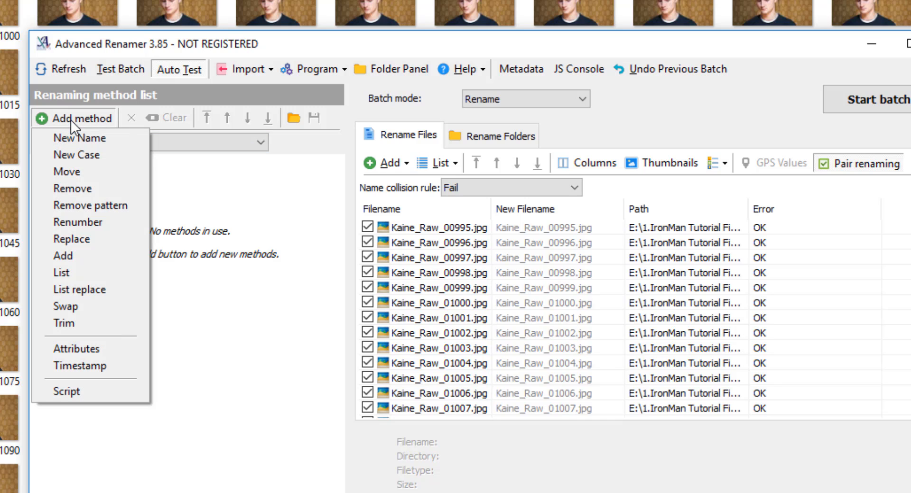
left_click(73, 183)
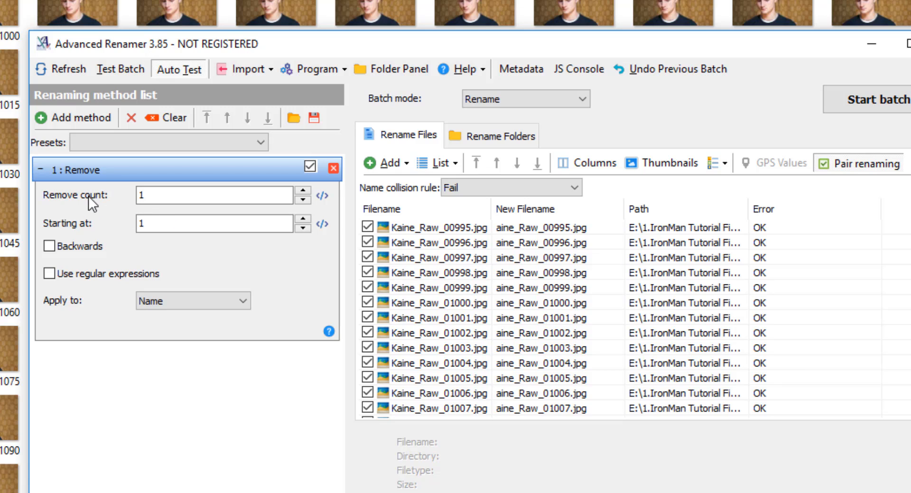
left_click(147, 201)
left_click(303, 190)
left_click(303, 191)
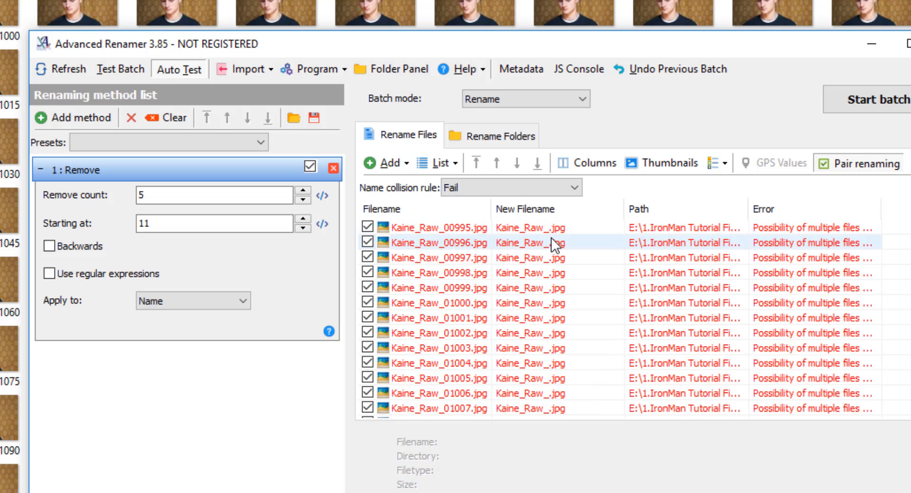
scroll(539, 231, "down", 14)
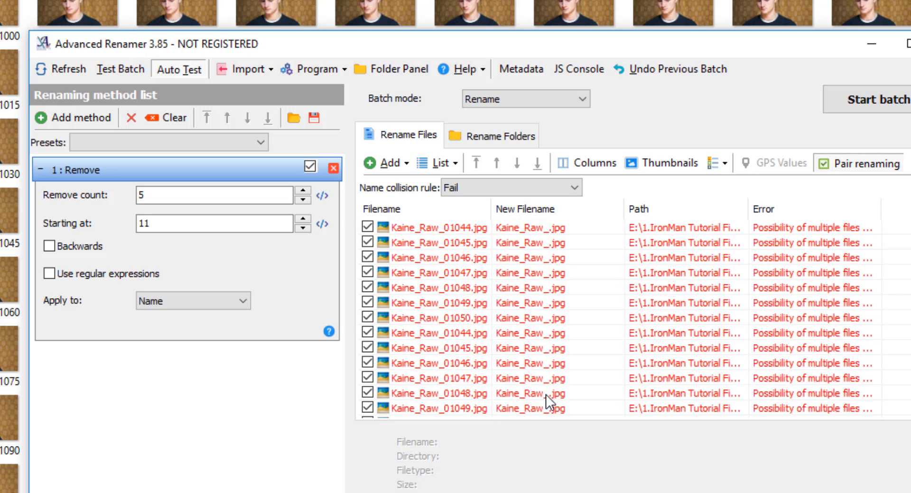
scroll(545, 394, "up", 14)
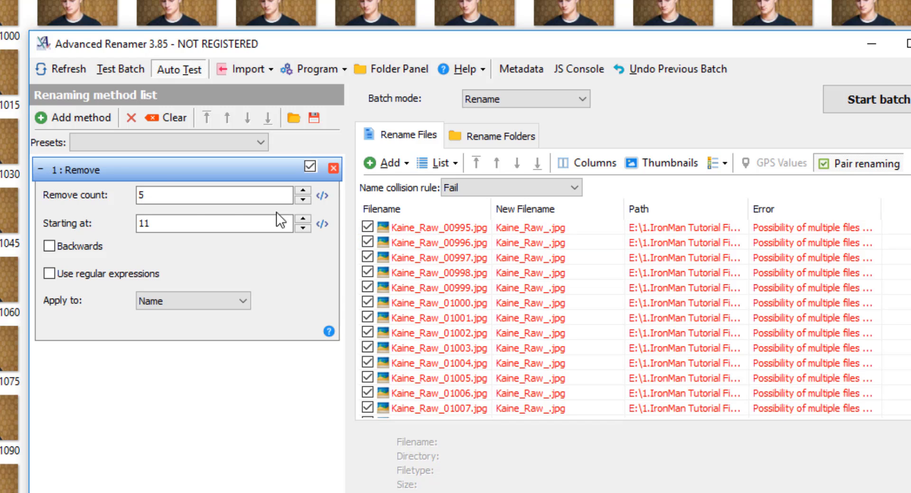
left_click(168, 178)
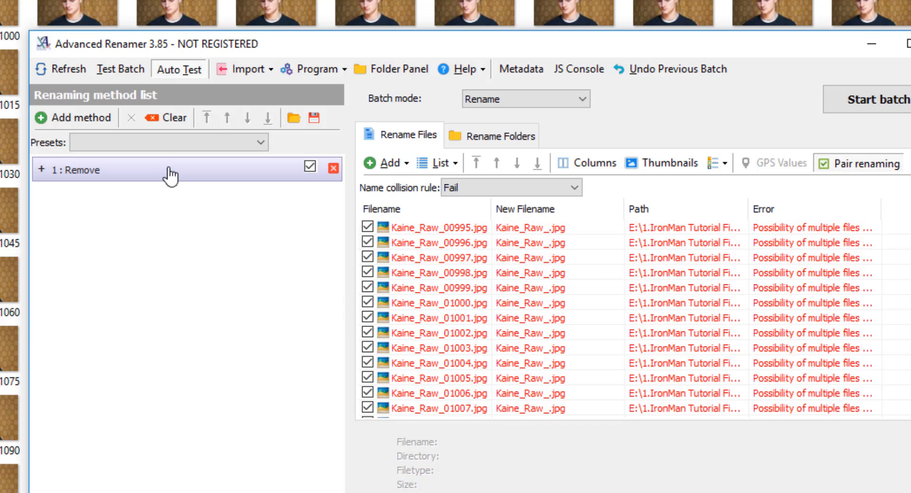
Add a New Name method using the incrementing number tag <Inc Nr:1> and check the new filenames through the end of the list
left_click(68, 117)
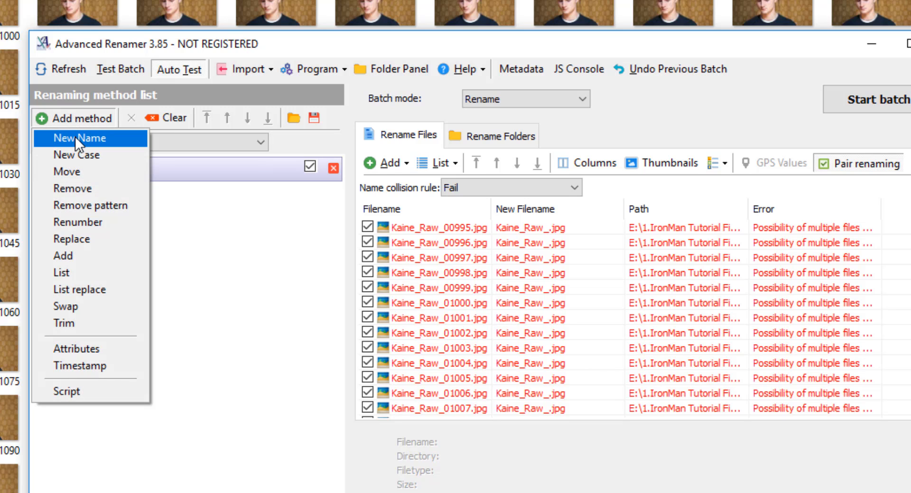
left_click(75, 136)
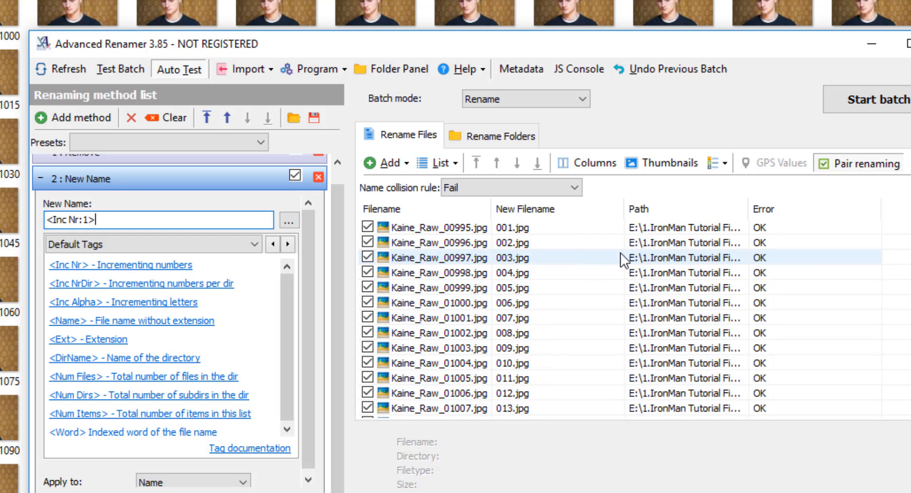
left_click(447, 234)
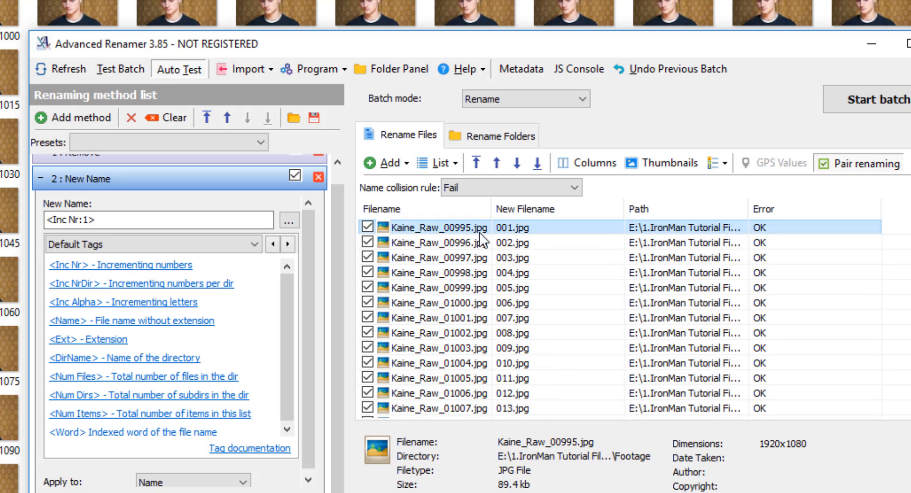
left_click(441, 241)
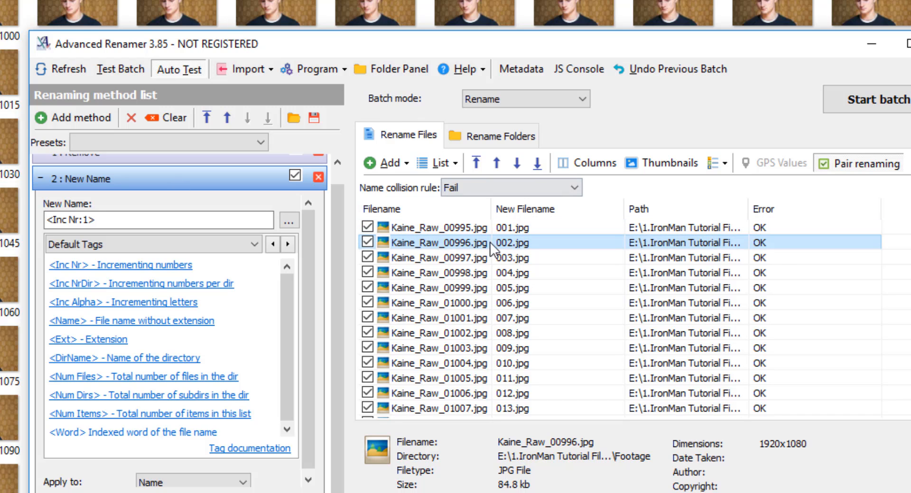
scroll(548, 351, "down", 20)
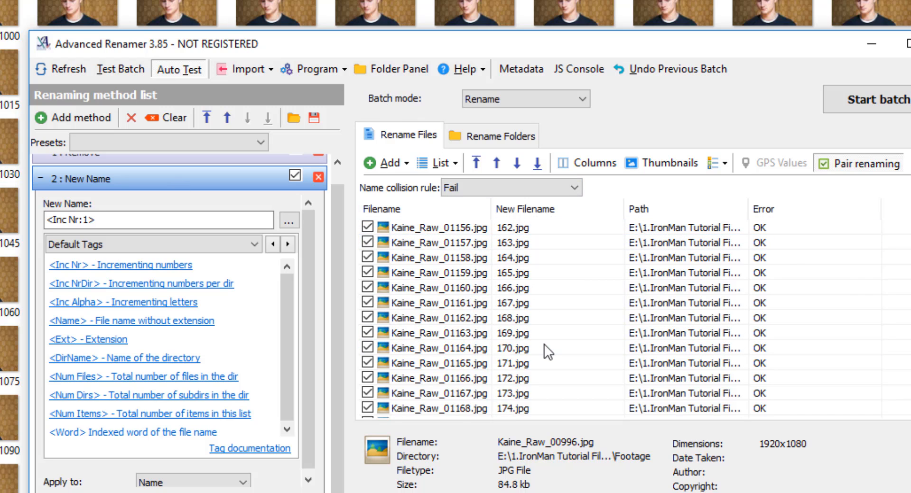
scroll(548, 352, "down", 20)
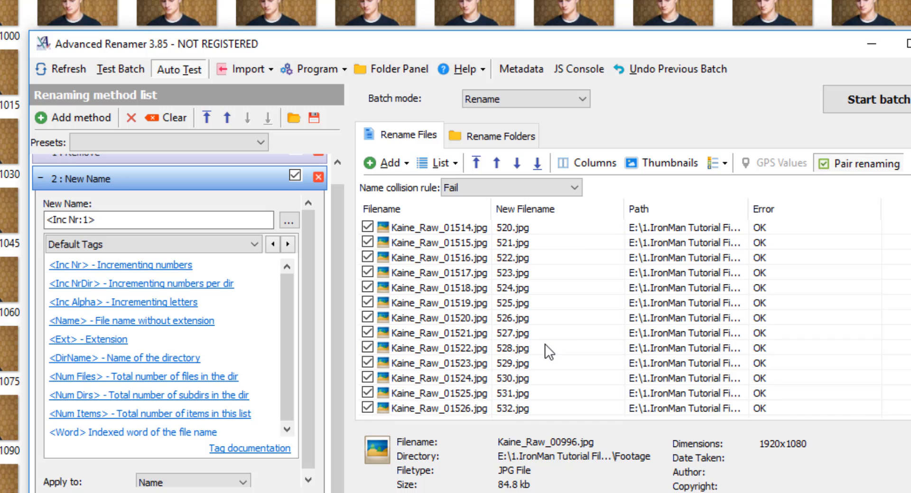
Run the rename batch on the listed footage files, dismiss the progress report and close Advanced Renamer
left_click_drag(612, 45, 564, 56)
left_click(819, 108)
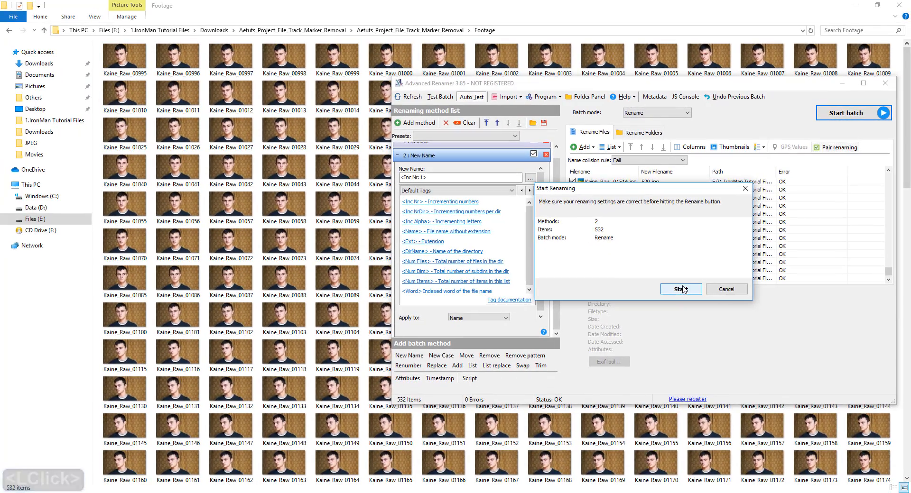
left_click(681, 289)
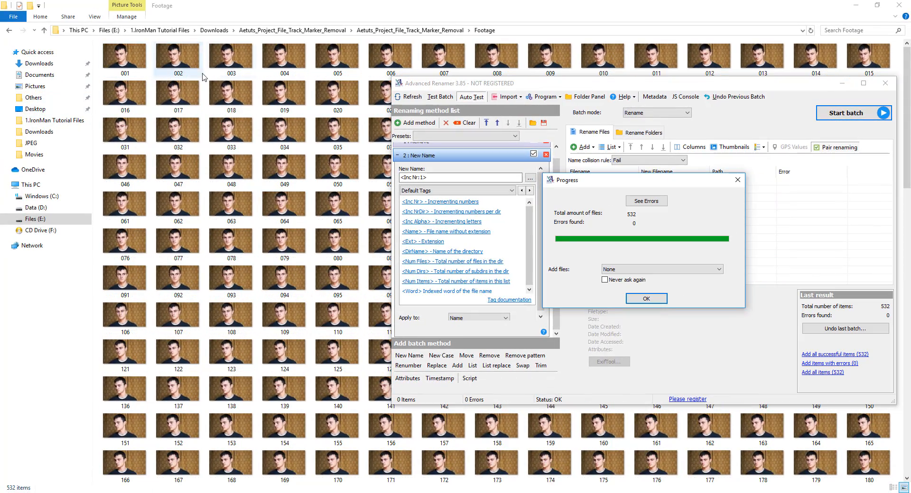
left_click(640, 298)
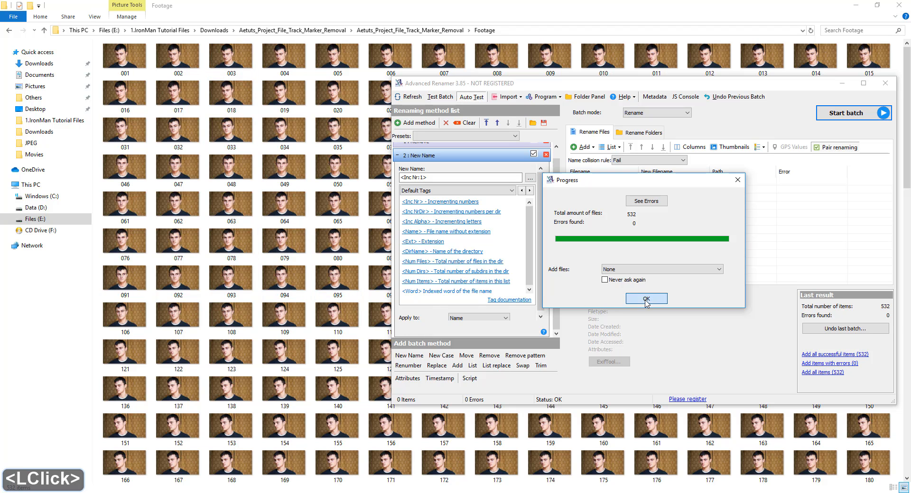
left_click(883, 84)
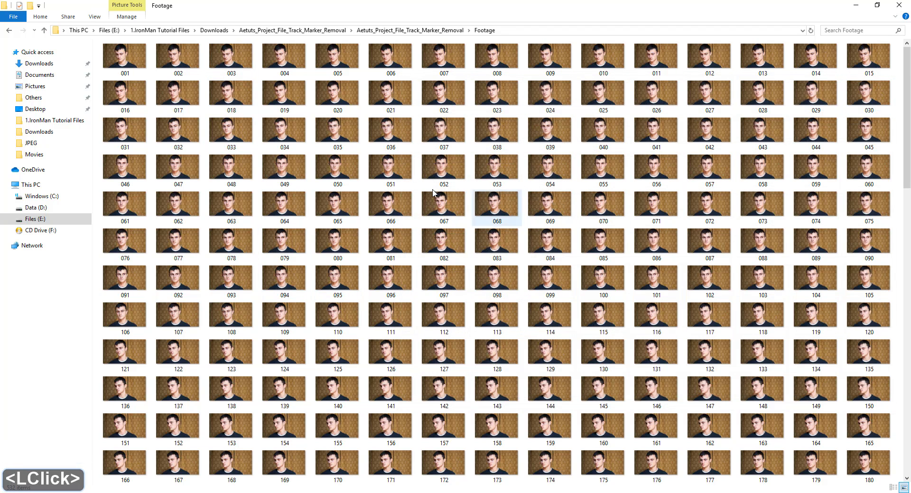
Move the Footage folder out of the Aetuts_Project_File_Track_Marker_Removal folders into the project's Downloads folder
left_click(284, 131)
left_click(363, 31)
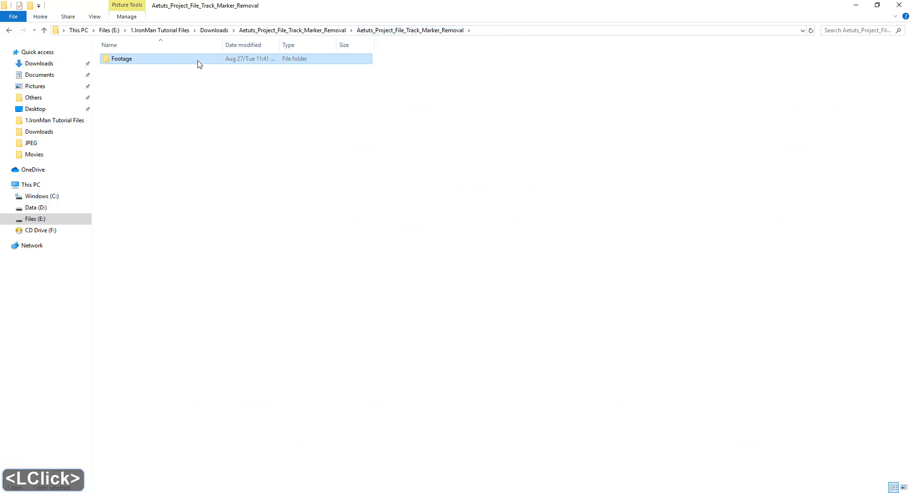
right_click(190, 58)
left_click(210, 304)
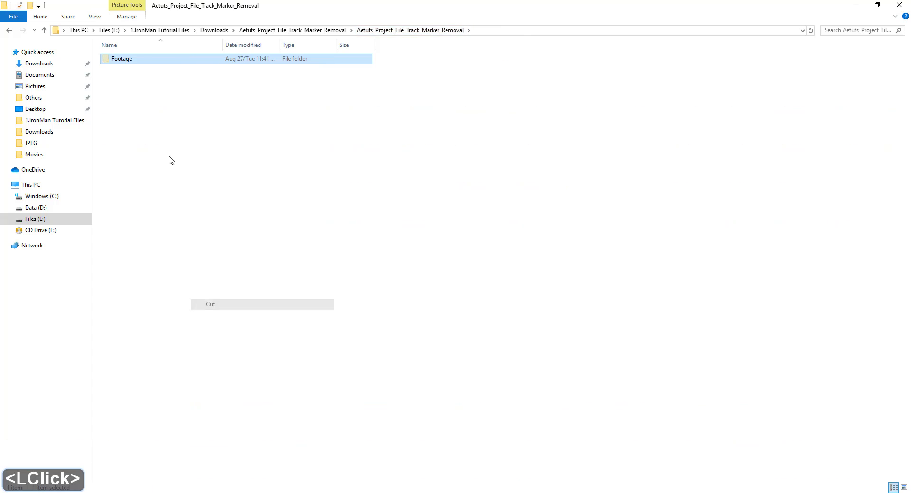
left_click(221, 31)
right_click(212, 125)
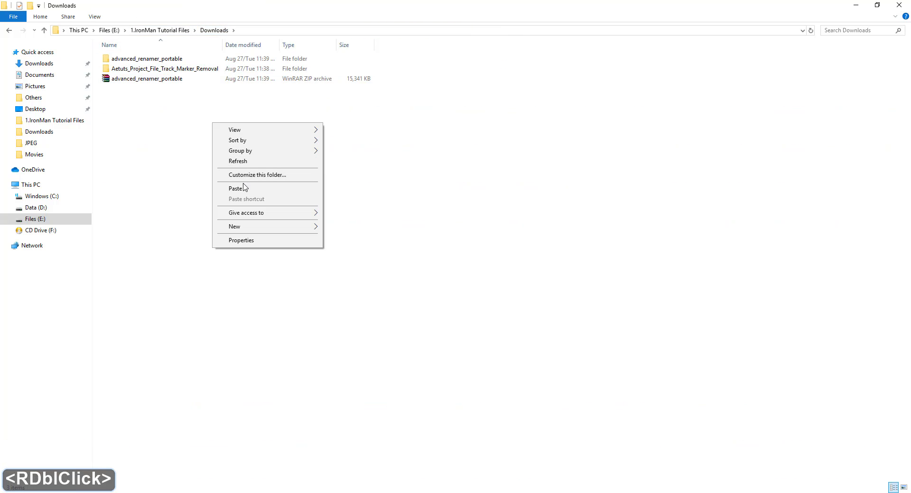
left_click(245, 191)
Permanently delete the advanced_renamer_portable folder, its ZIP archive and the Aetuts_Project_File_Track_Marker_Removal folder
left_click(145, 89)
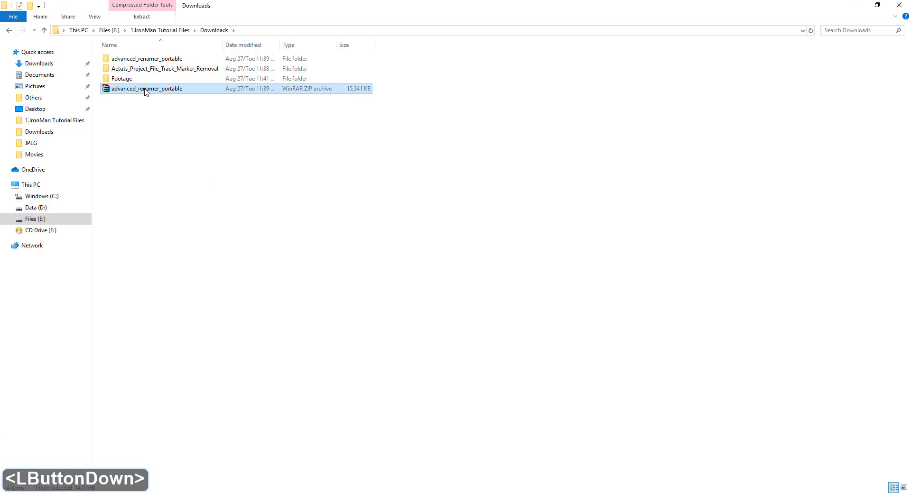
left_click(150, 70, "ctrl")
left_click(154, 63, "ctrl")
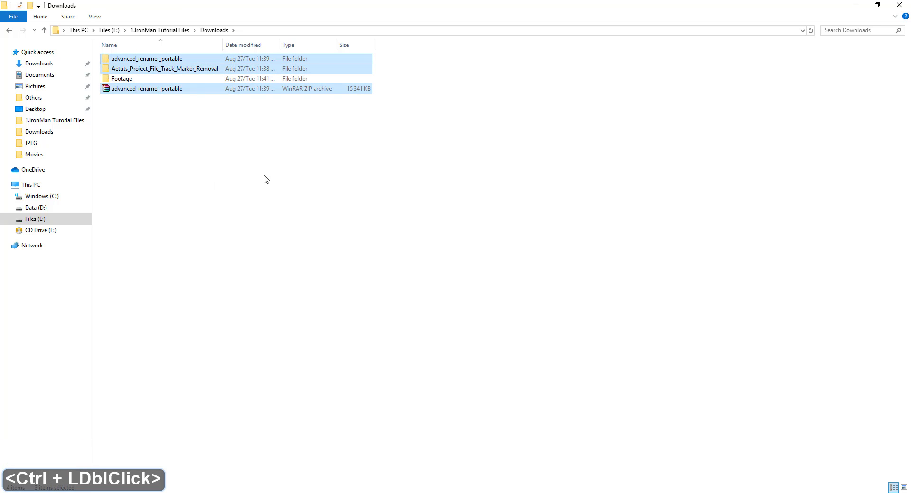
key("shift+Delete")
key("Return")
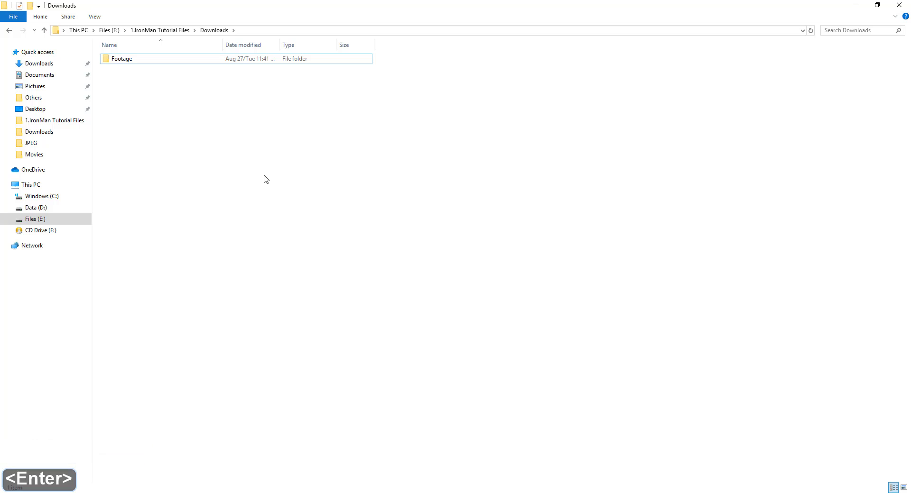
left_click(240, 143)
Switch to the web browser and close the Quick Tip tutorial and Advanced Renamer pages
left_click(277, 492)
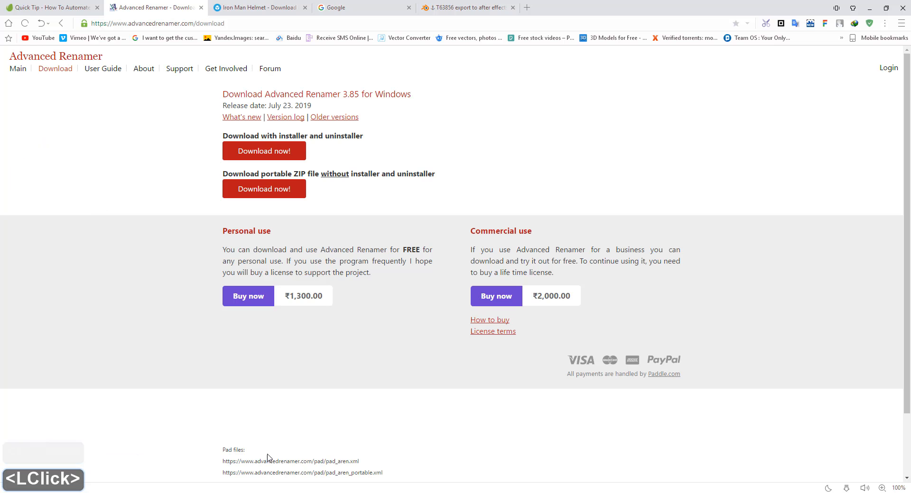
left_click(98, 7)
left_click(97, 8)
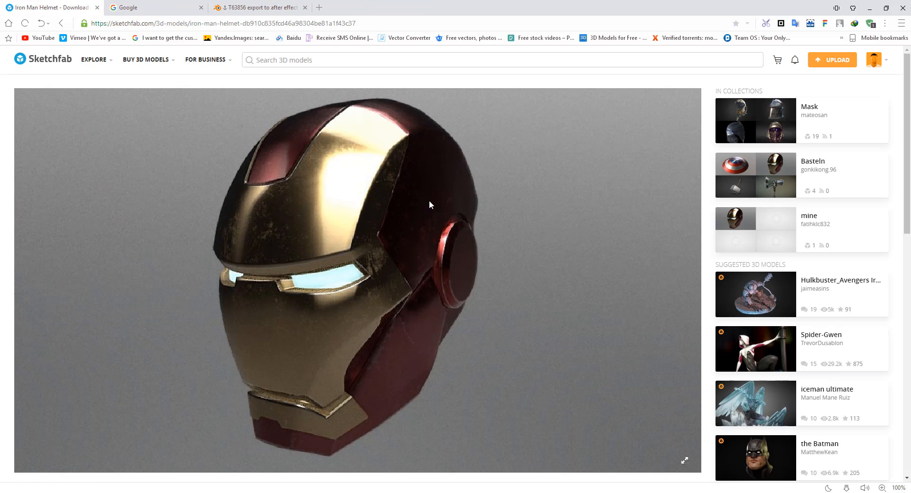
Download the Iron Man Helmet model in its original FBX format as iron-man-helmet.zip into the project's Downloads folder and dismiss the download dialogs
scroll(382, 248, "down", 5)
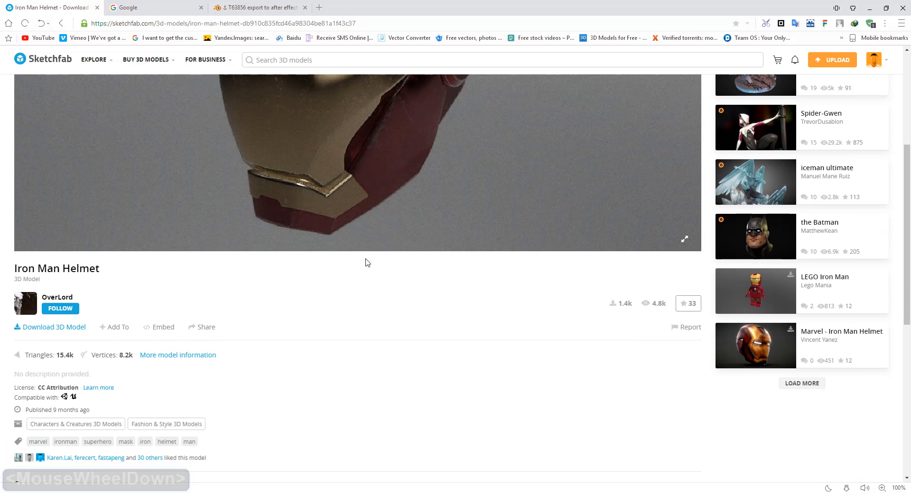
scroll(345, 282, "up", 5)
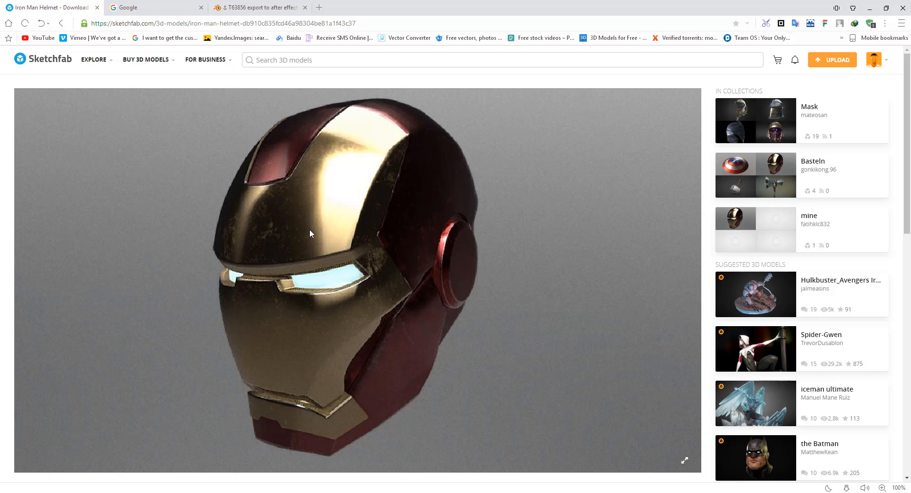
scroll(202, 261, "down", 7)
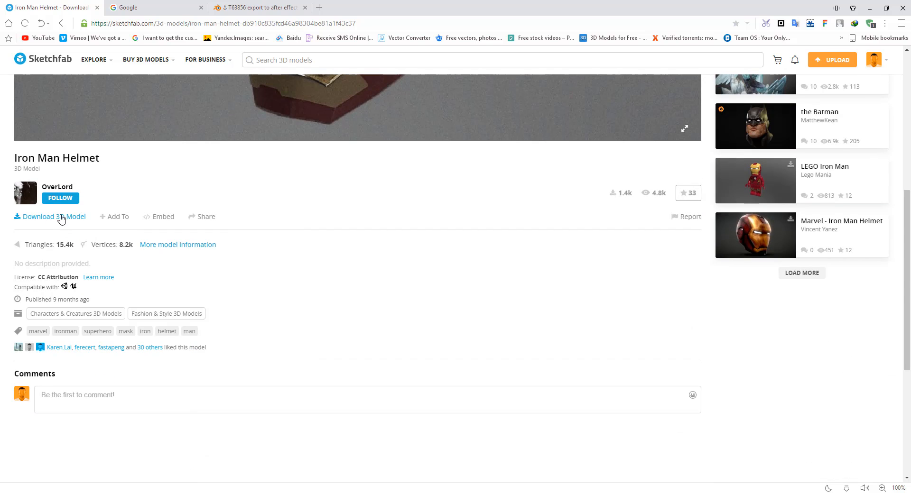
scroll(256, 166, "up", 5)
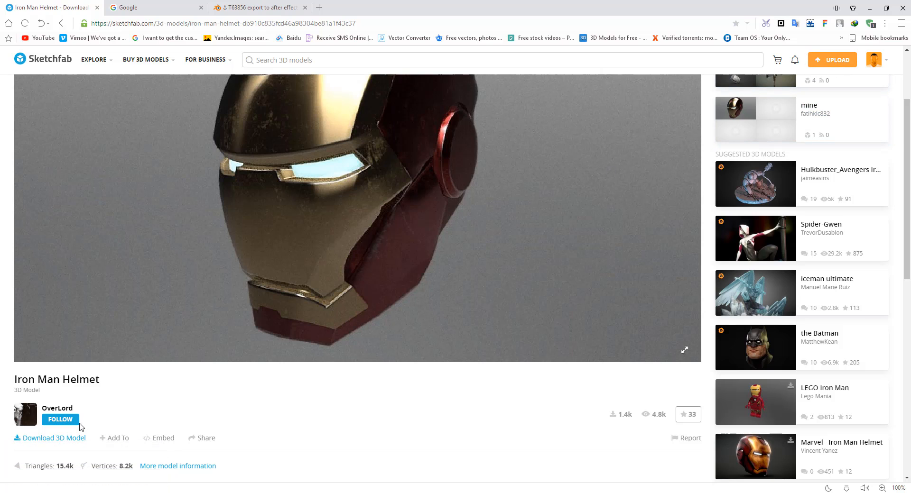
scroll(79, 425, "down", 3)
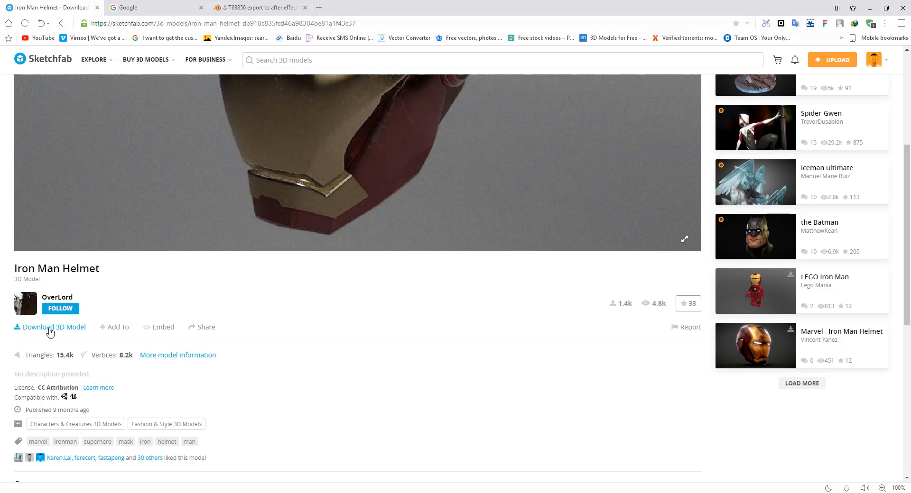
left_click(54, 332)
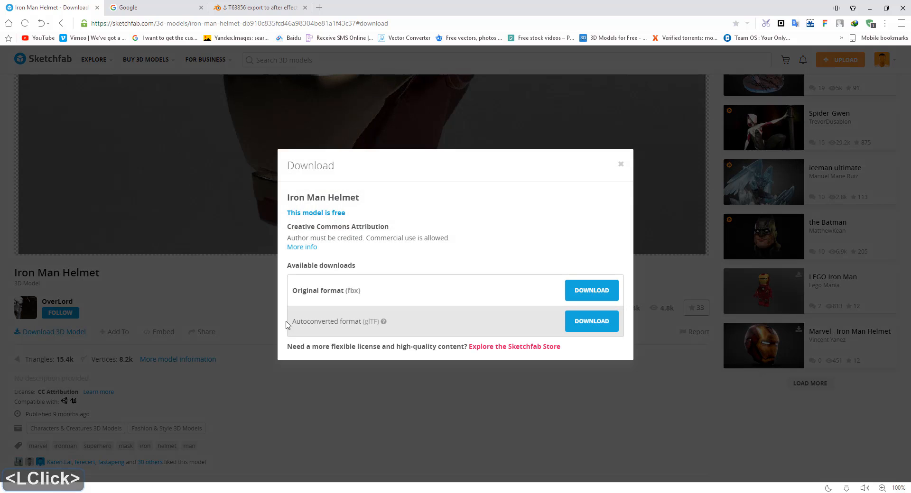
left_click(574, 292)
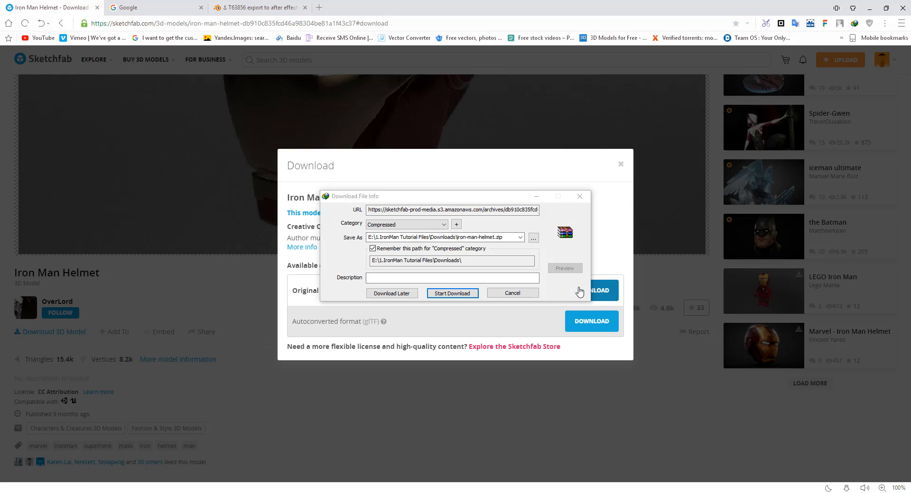
left_click(451, 294)
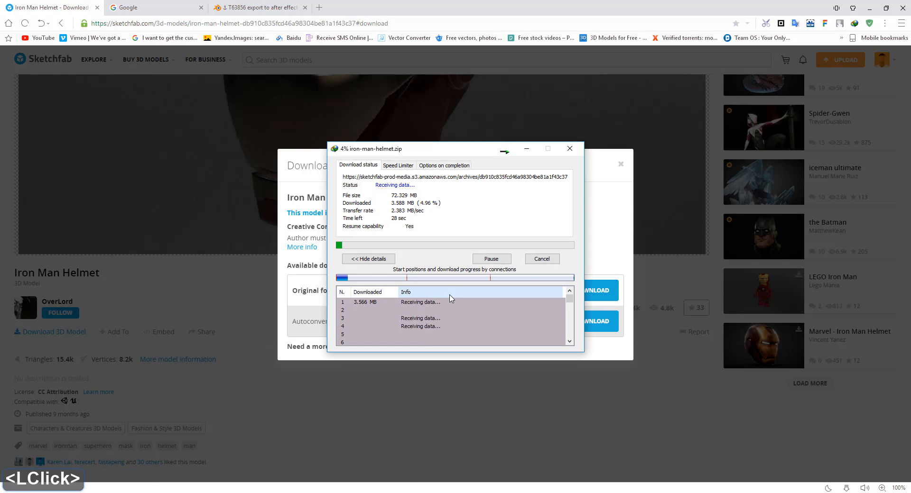
left_click(623, 170)
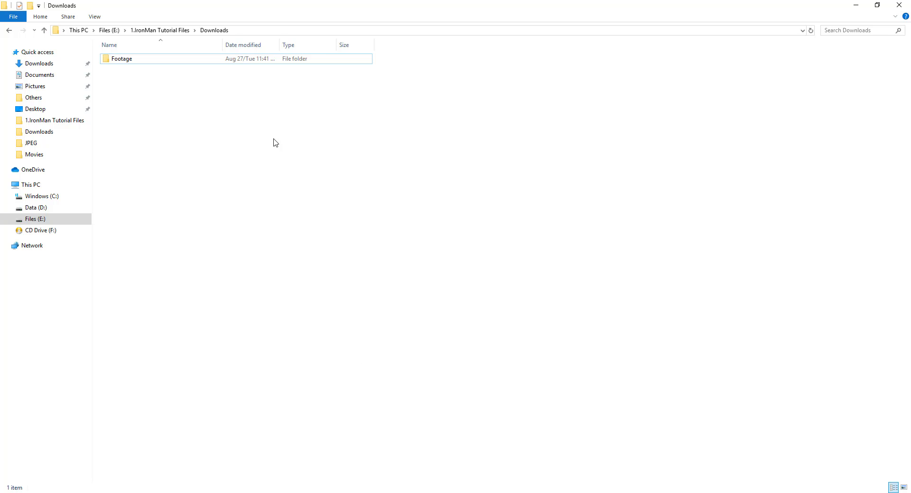
left_click(537, 281)
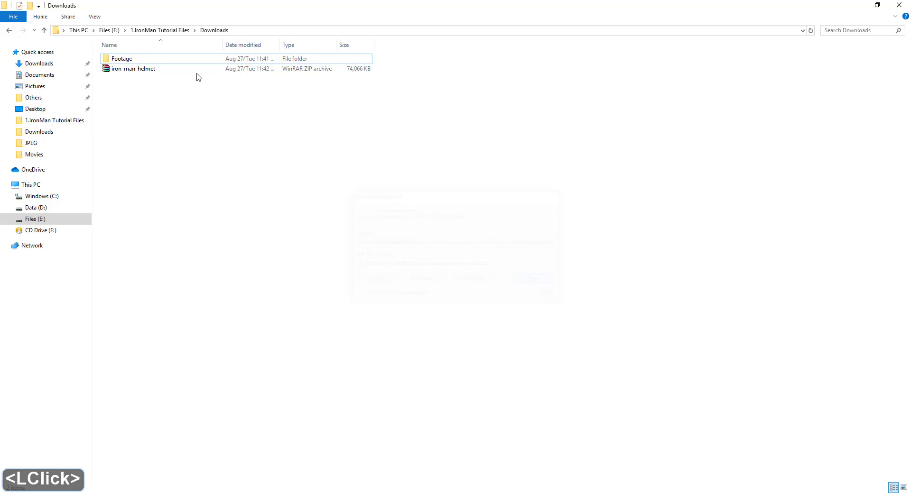
left_click(181, 71)
right_click(181, 71)
left_click(202, 88)
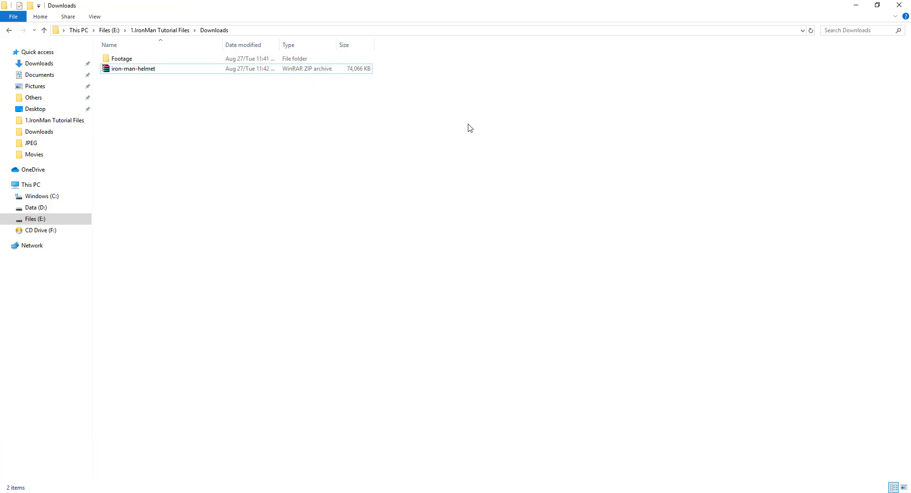
left_click(663, 465)
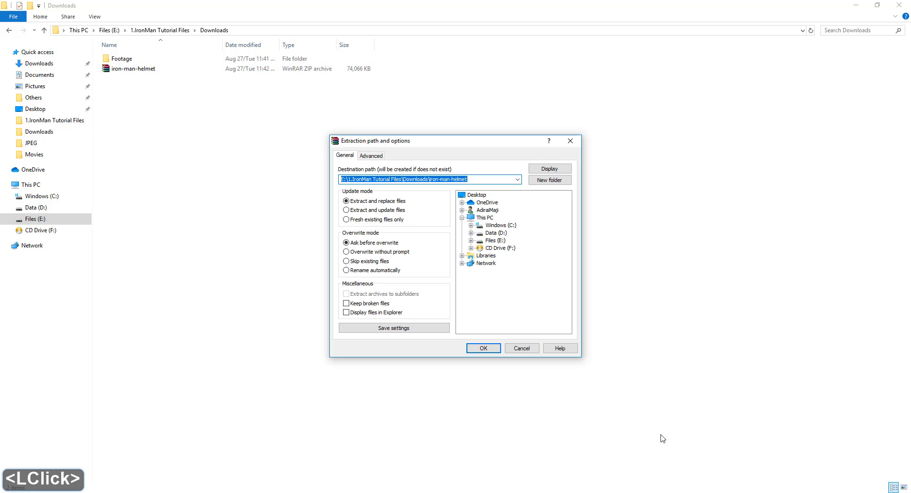
left_click(531, 348)
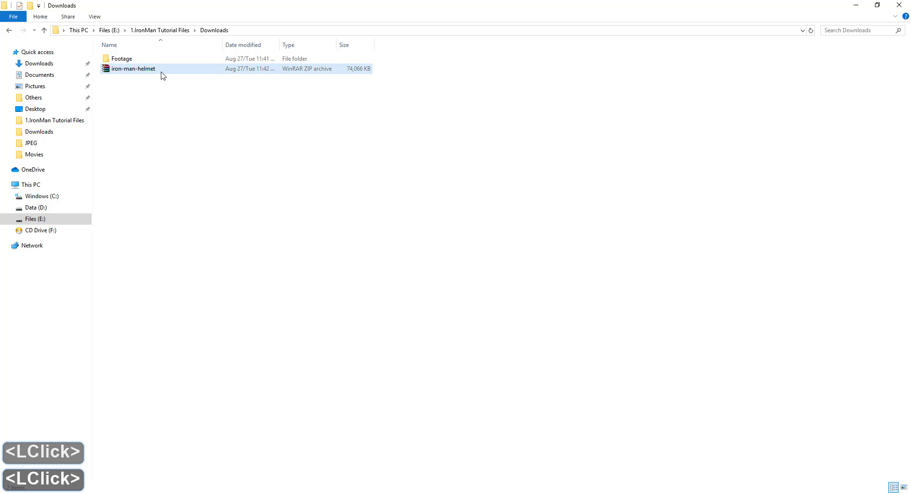
Extract the iron-man-helmet ZIP archive into its own iron-man-helmet folder in Downloads
right_click(163, 75)
right_click(141, 70)
right_click(141, 70)
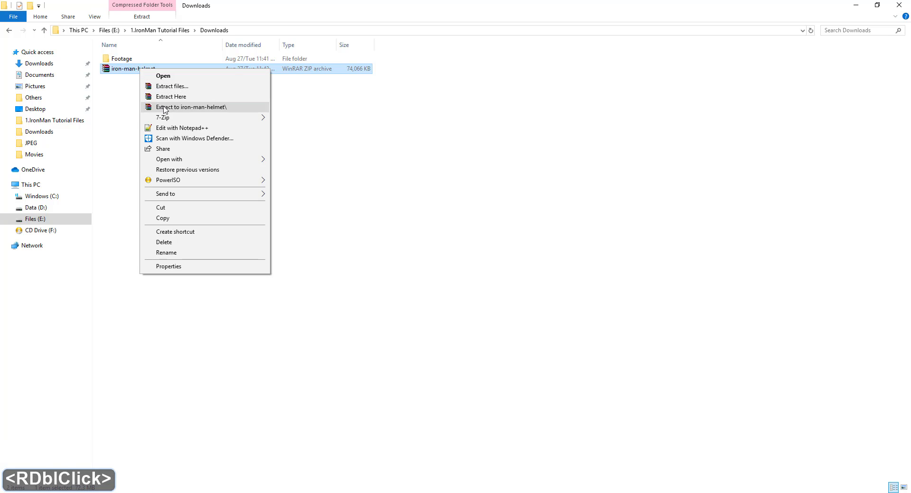
left_click(165, 107)
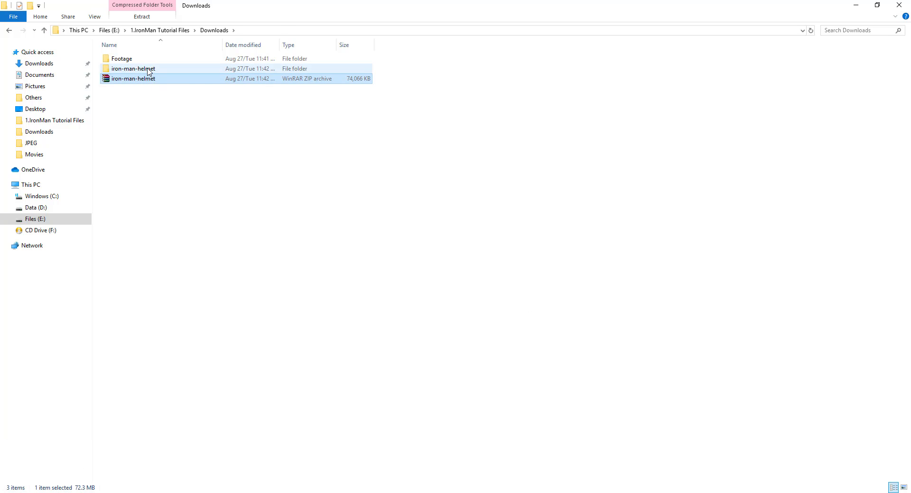
Extract the Iron Man Helmet archive in place inside the source folder of the extracted iron-man-helmet folder
double_click(149, 71)
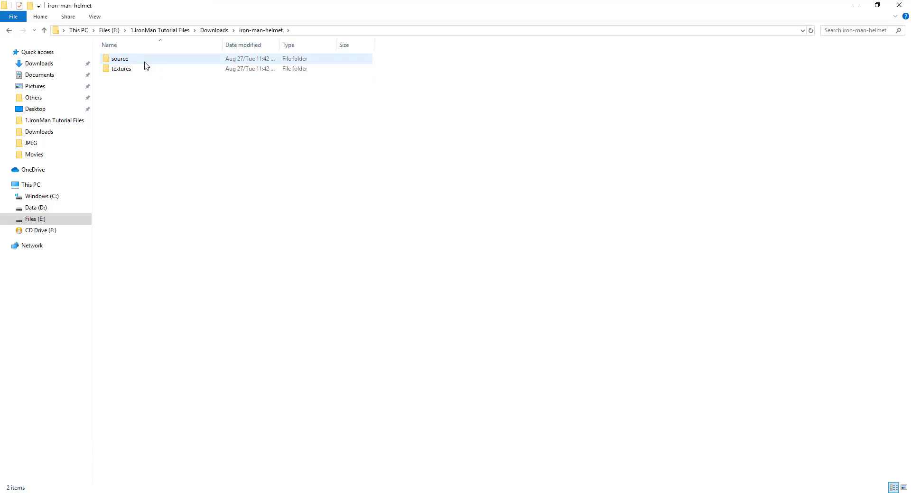
double_click(145, 61)
left_click(146, 63)
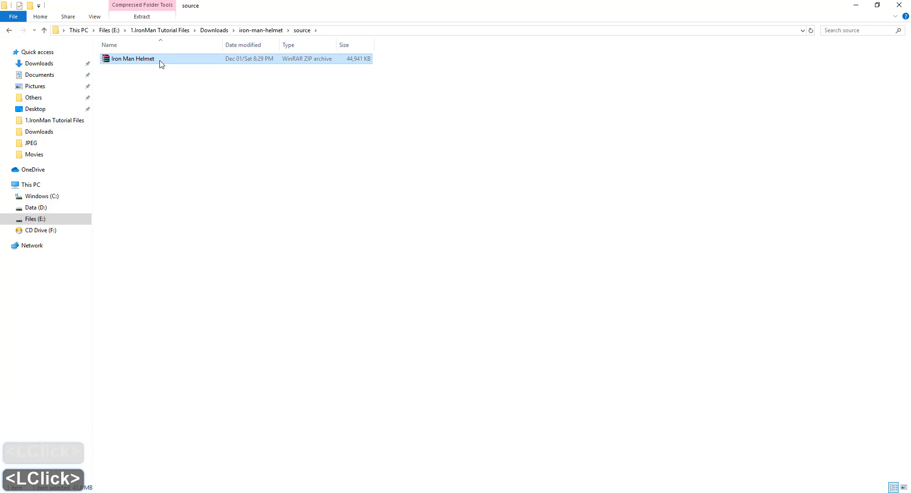
right_click(161, 62)
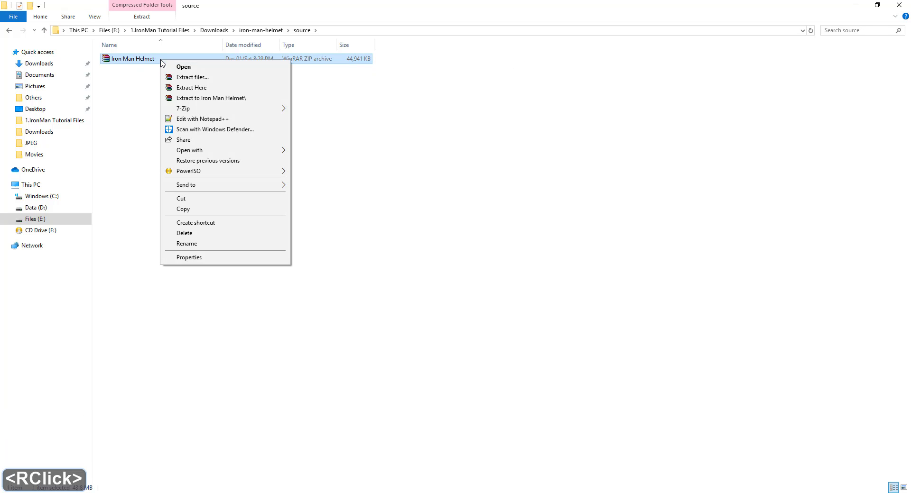
left_click(191, 88)
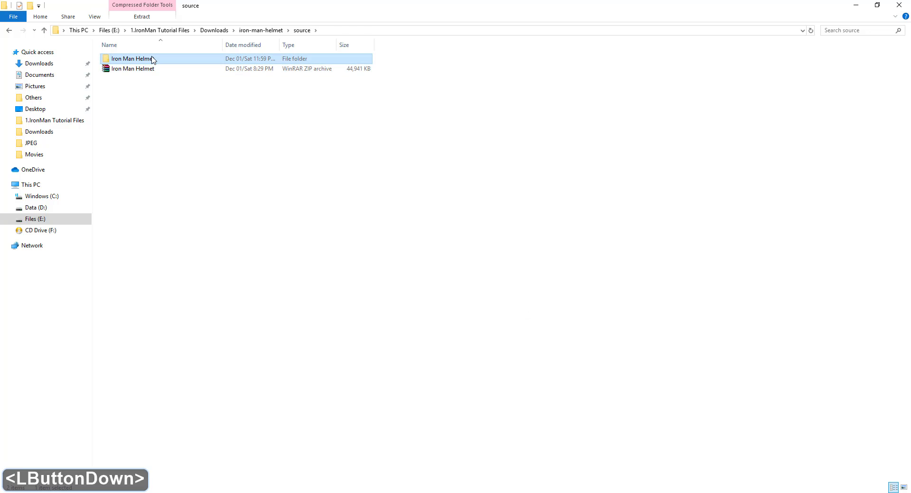
Open the extracted Iron Man Helmet folder and check the Ironman Helmet model's file type in its properties
double_click(142, 59)
left_click_drag(127, 106, 854, 90)
left_click(125, 79)
right_click(125, 78)
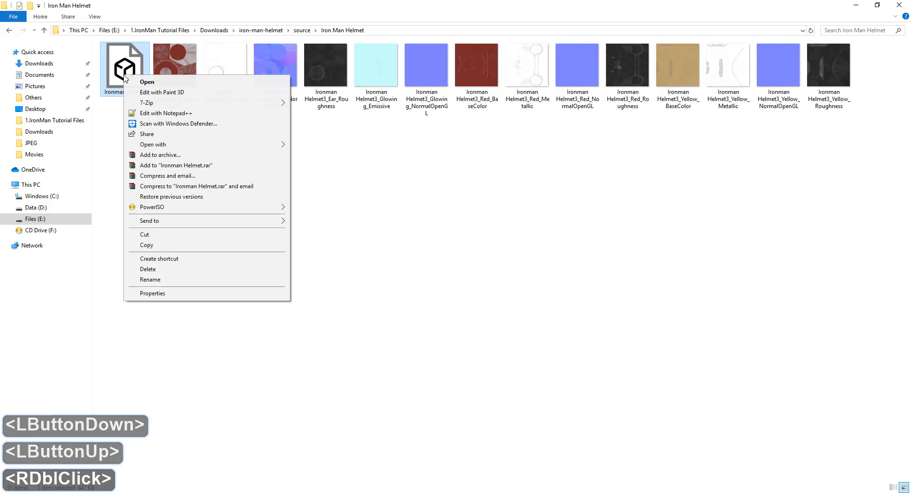
left_click(164, 294)
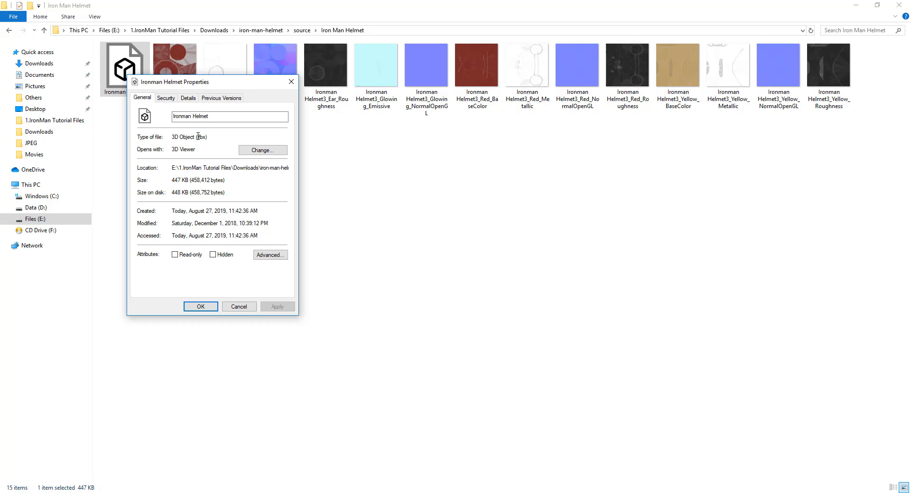
left_click_drag(198, 136, 200, 136)
left_click(240, 306)
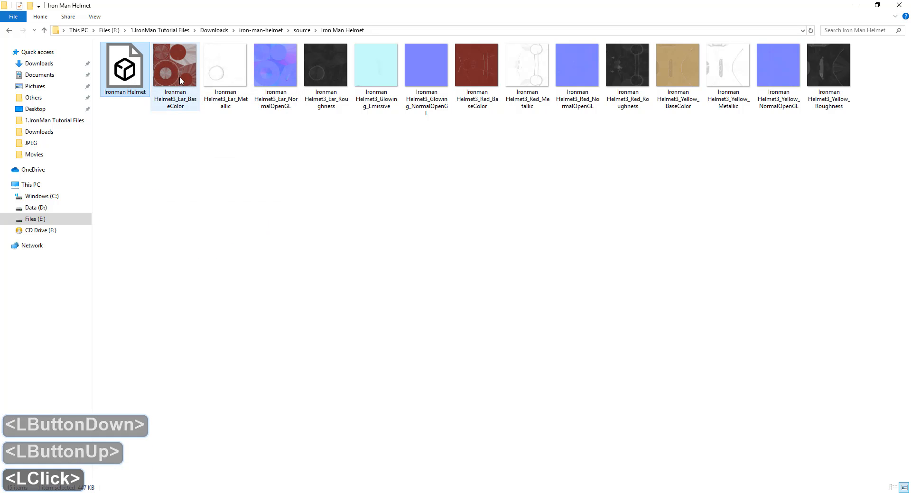
Move the Iron Man Helmet folder from the source folder into the project's Downloads folder
left_click(302, 30)
right_click(124, 62)
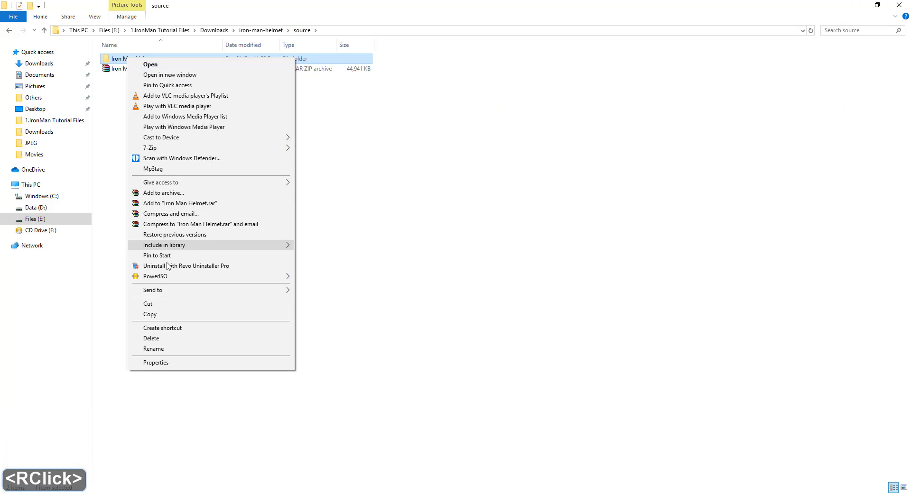
left_click(169, 305)
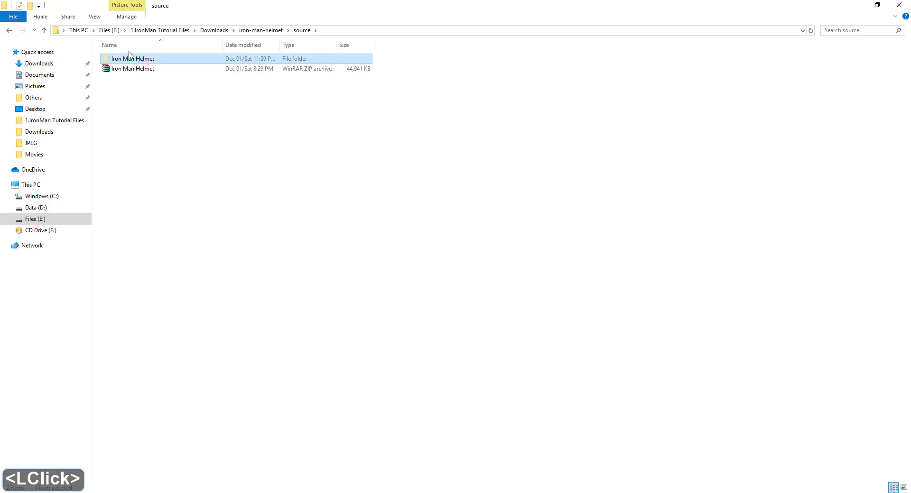
left_click(214, 30)
right_click(170, 143)
left_click(225, 210)
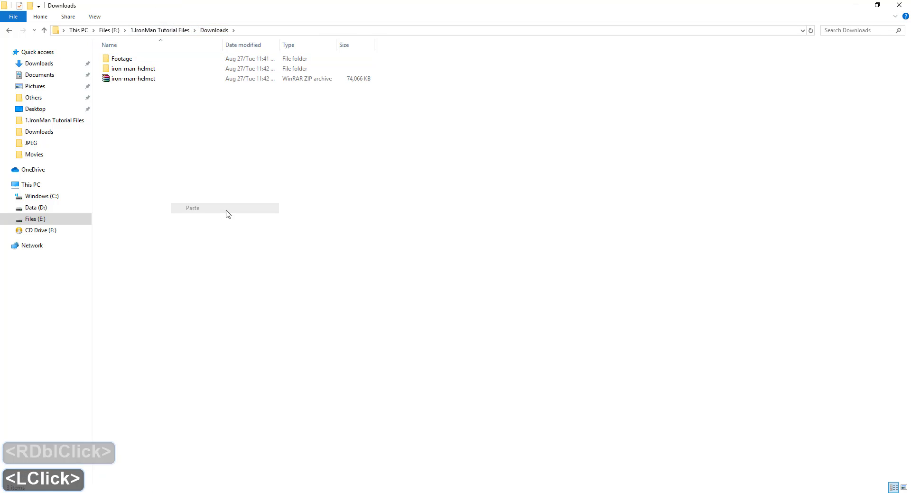
Permanently delete the leftover iron-man-helmet folder and its ZIP archive from Downloads
left_click_drag(136, 102, 137, 81)
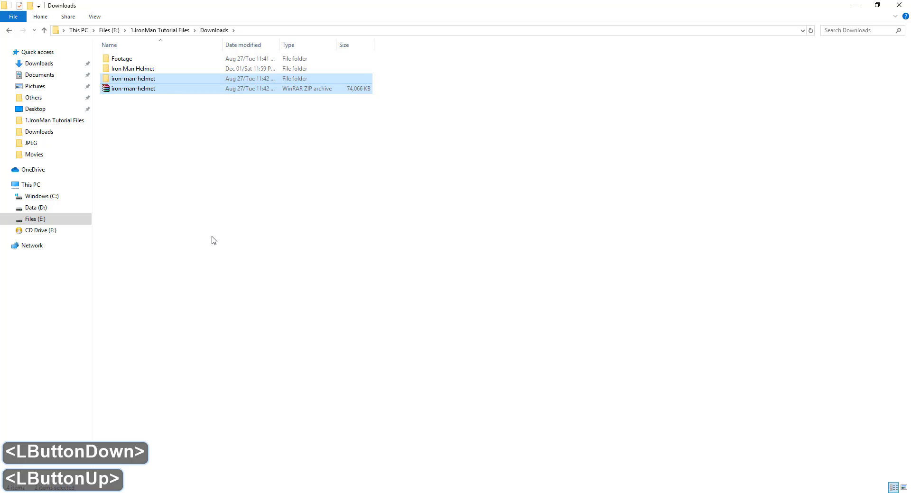
key("shift+Delete")
key("Return")
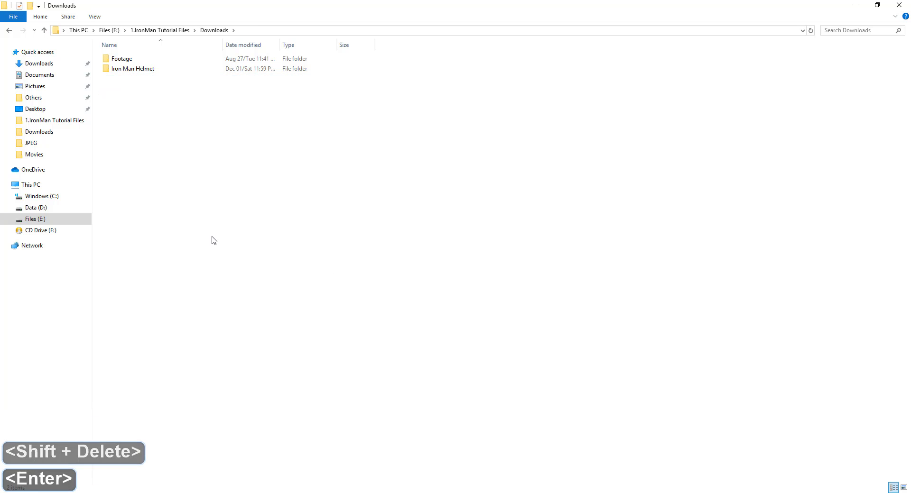
Review the image sequence in the Footage folder and the model and texture files in the Iron Man Helmet folder
left_click(183, 61)
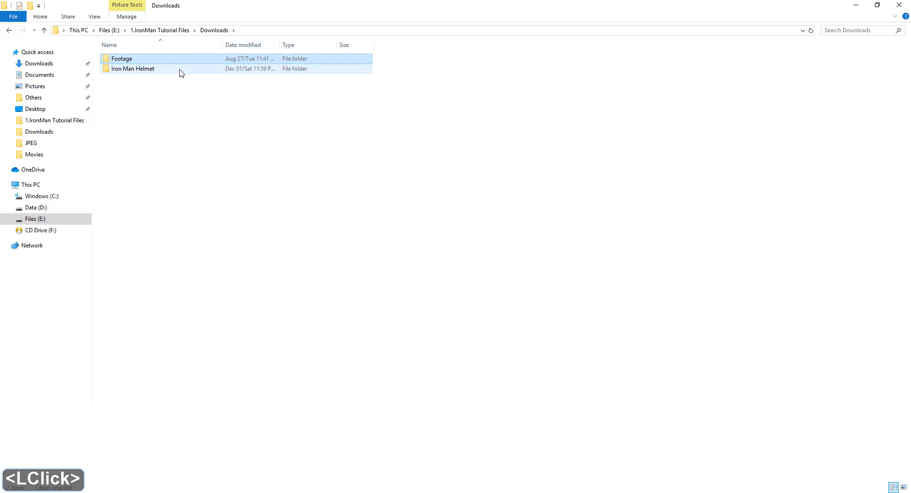
left_click(178, 68)
double_click(179, 59)
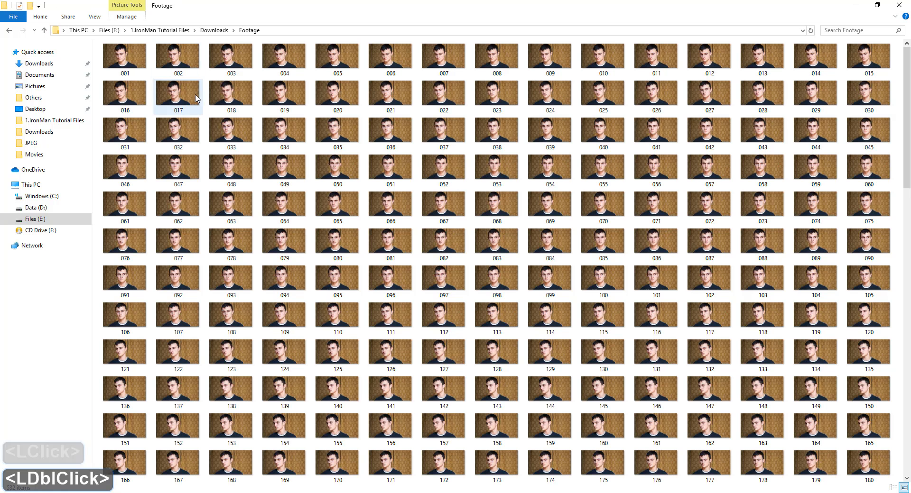
left_click(9, 30)
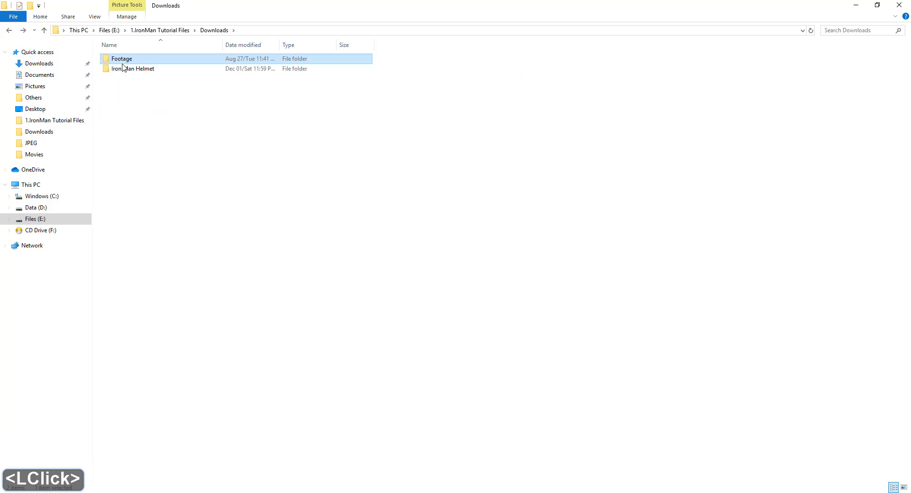
double_click(123, 68)
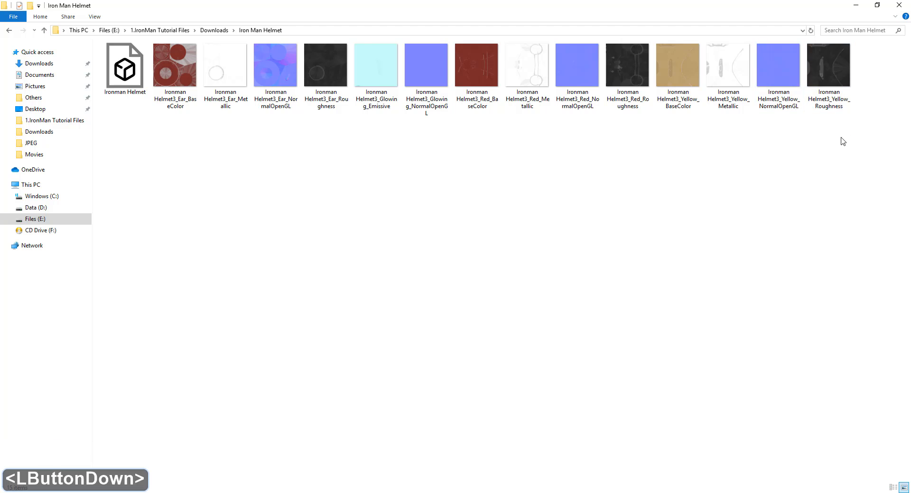
left_click_drag(843, 140, 94, 39)
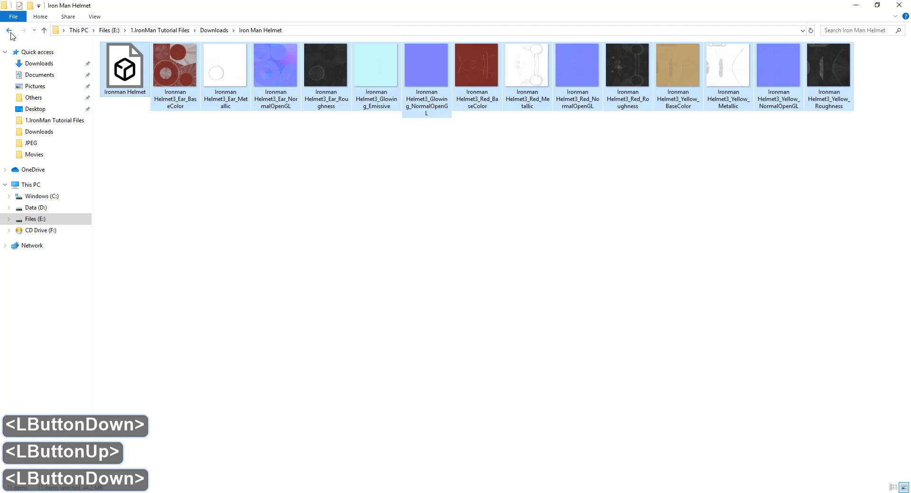
left_click(10, 30)
left_click(130, 122)
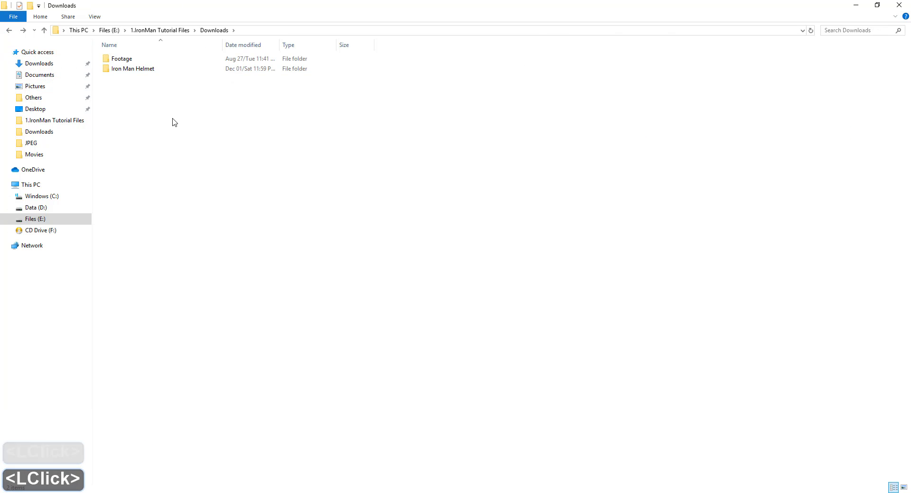
In the browser, close the Iron Man Helmet page, search Google for "fbx converter" and open Autodesk's FBX Converter Archives page
left_click(251, 491)
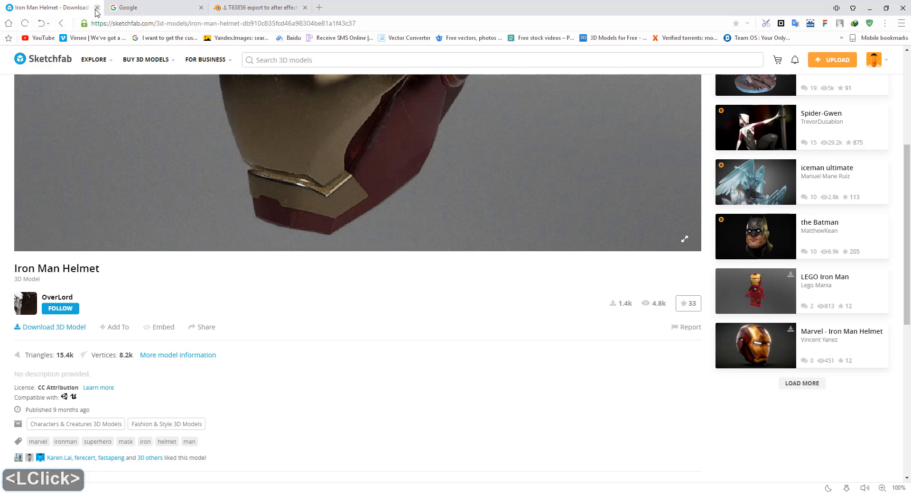
left_click(96, 8)
left_click(396, 229)
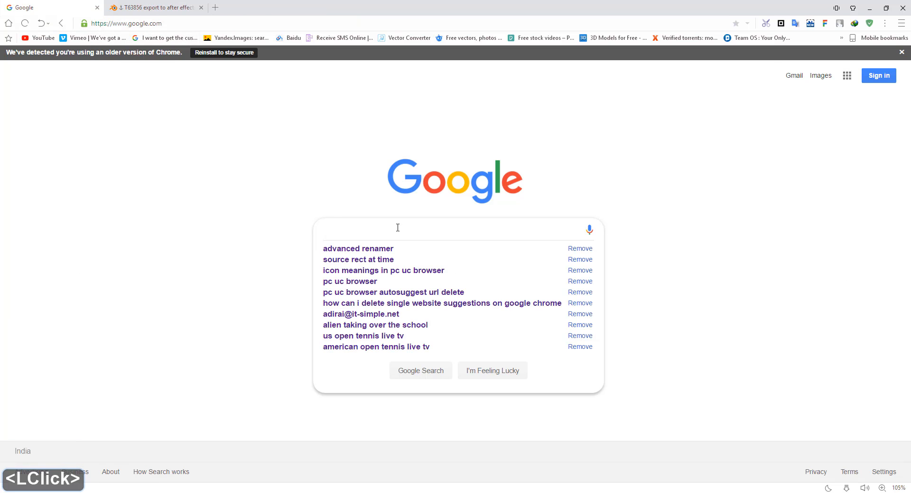
type("fbx converter")
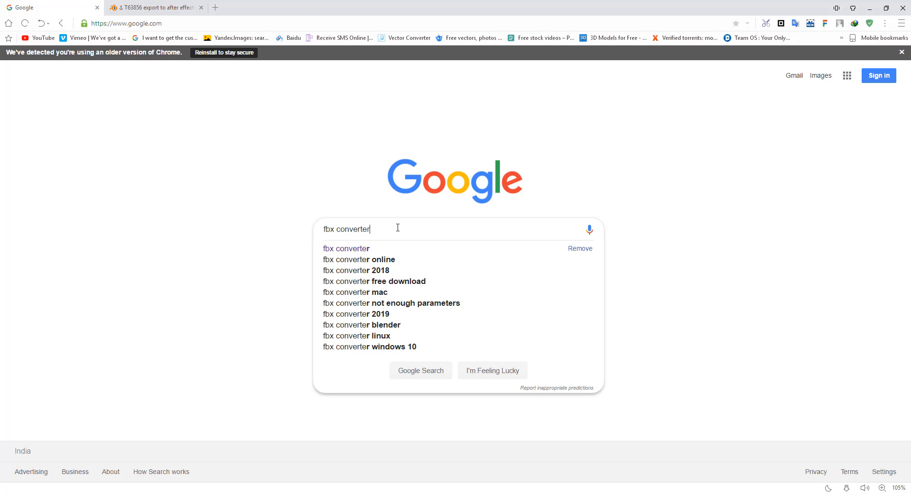
key("Return")
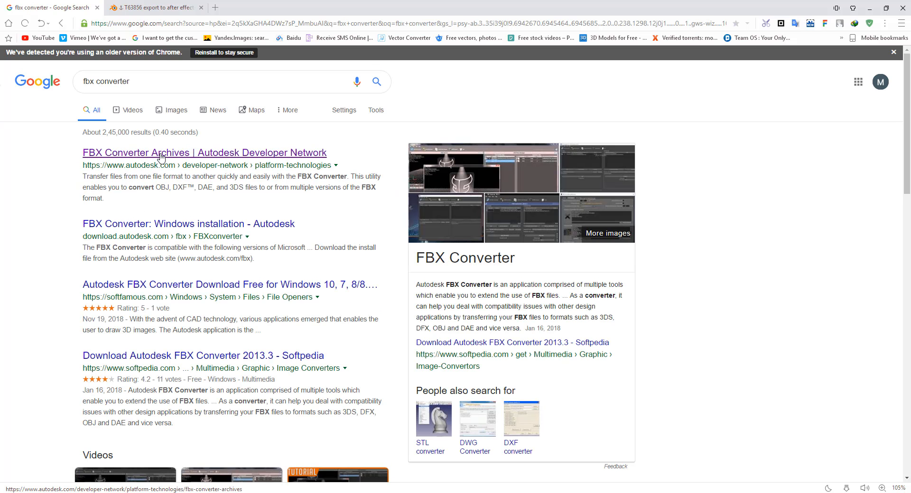
left_click(161, 153)
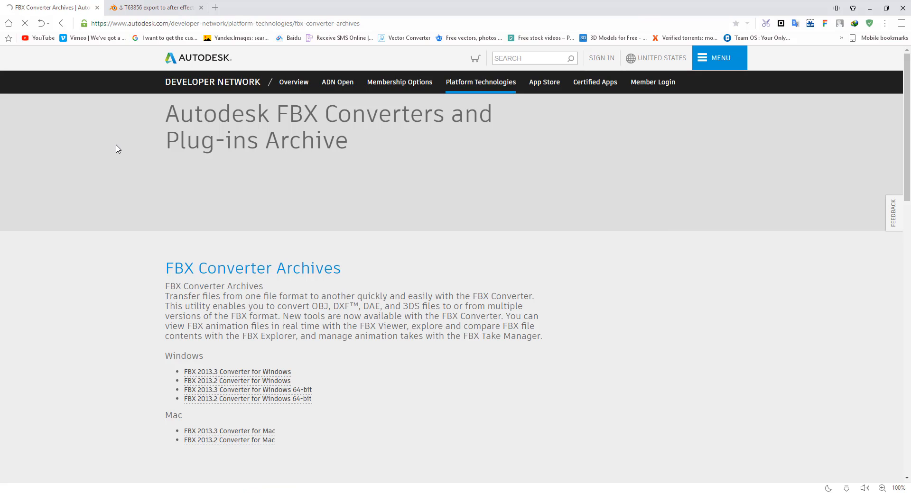
Download the FBX 2013.3 Converter for Windows 64-bit installer into the project's Downloads folder and dismiss the completion notice
scroll(146, 187, "down", 4)
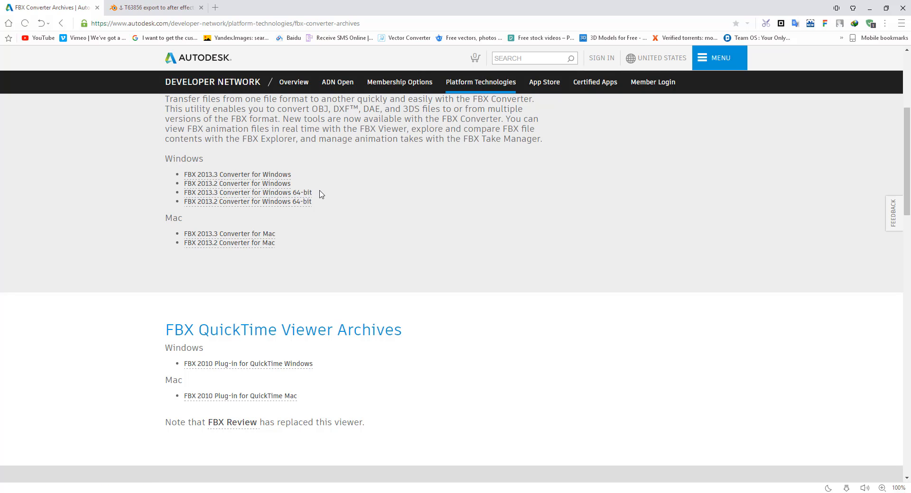
left_click(290, 193)
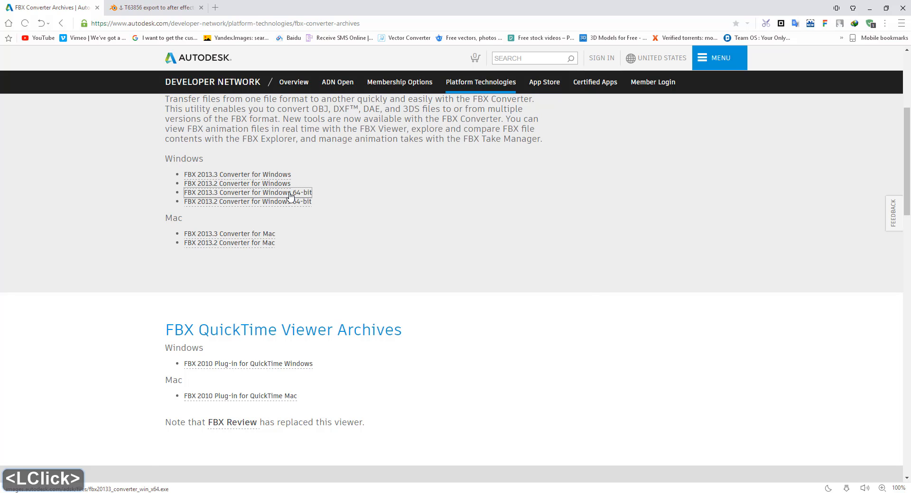
left_click(450, 294)
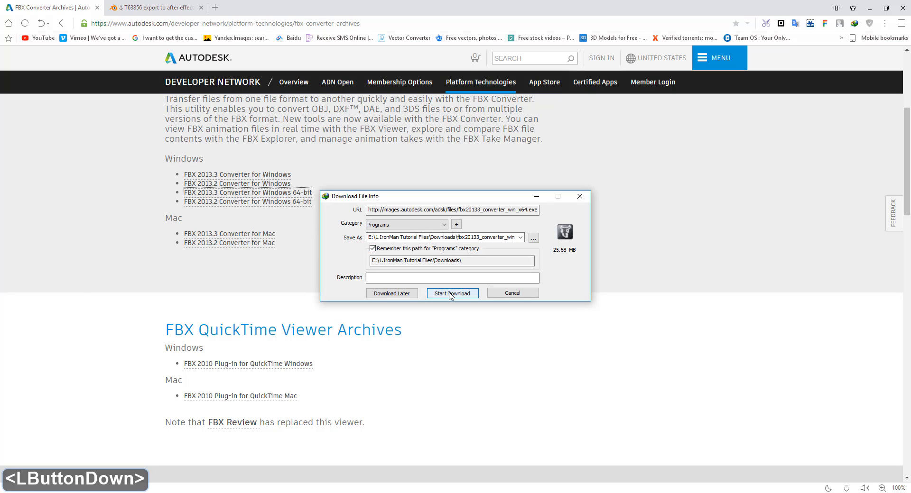
left_click(295, 492)
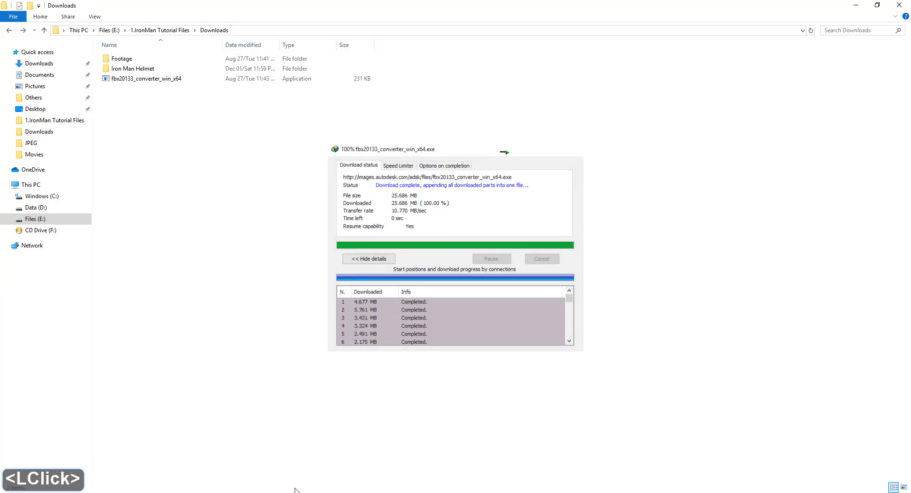
left_click(527, 284)
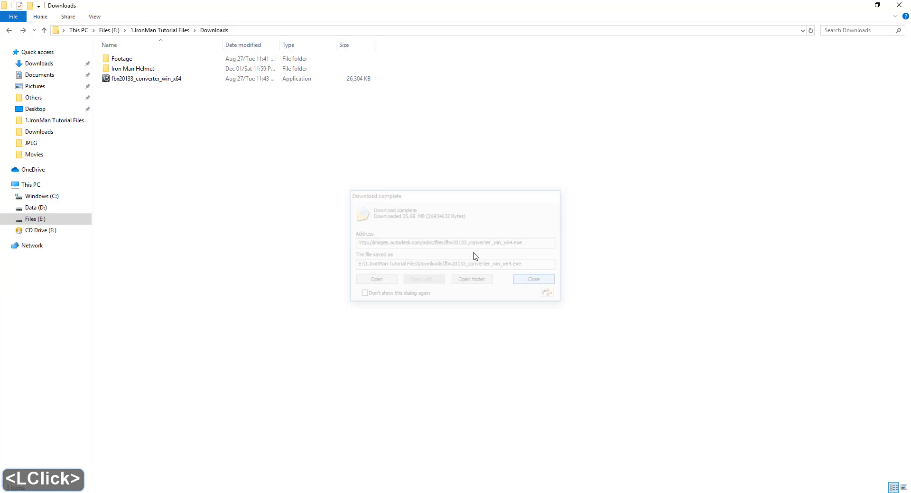
Run the fbx20133_converter_win_x64 installer as far as its license agreement and exit without installing
double_click(181, 81)
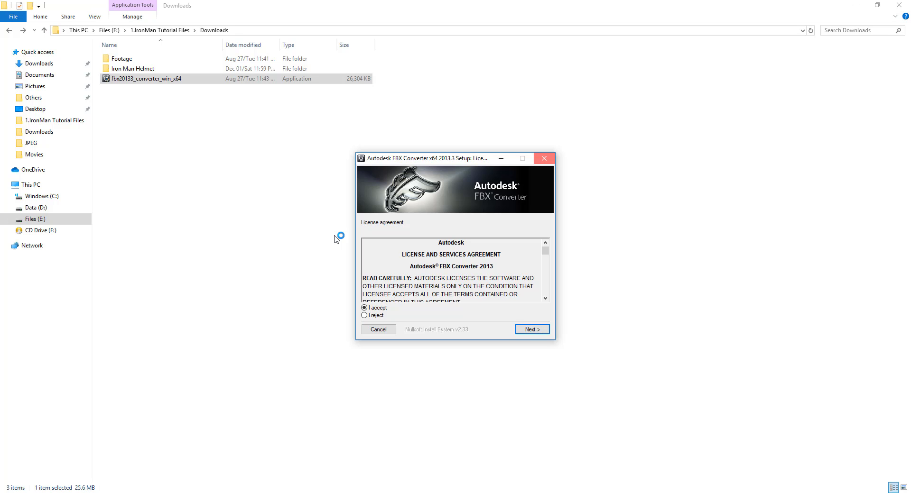
left_click(544, 159)
left_click_drag(202, 108, 166, 79)
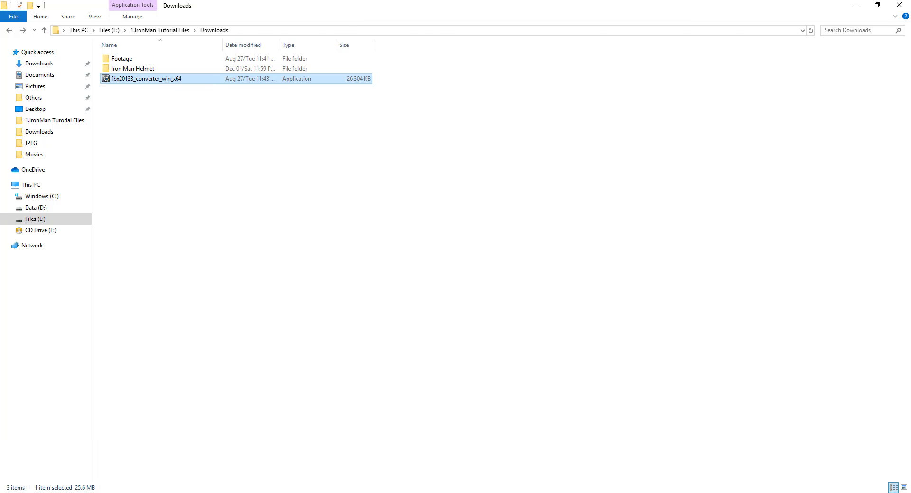
Close the Autodesk page and download export_after_effects_2_8.py from the Blender T63856 page into the project's Downloads folder
left_click(255, 222)
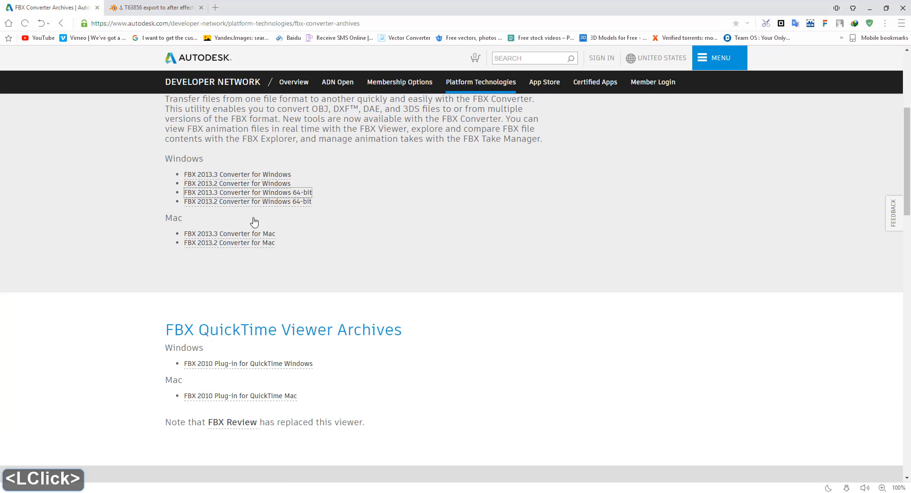
left_click(98, 8)
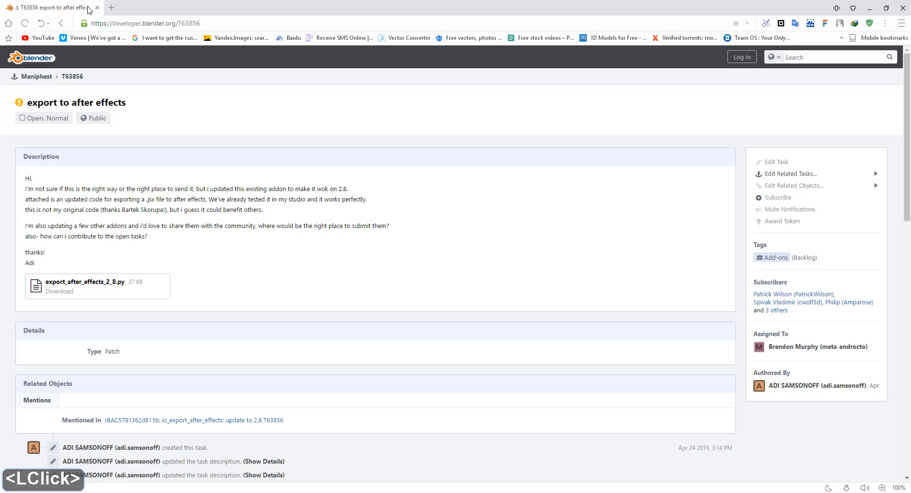
left_click(64, 294)
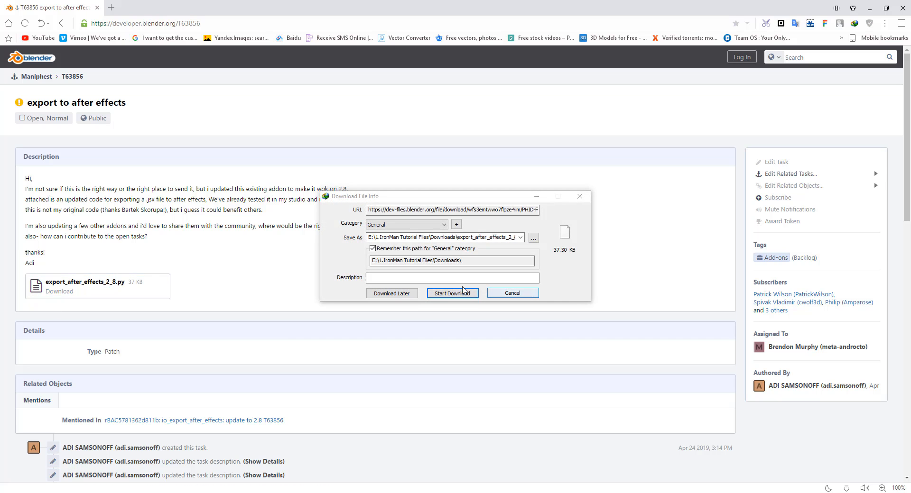
left_click(452, 293)
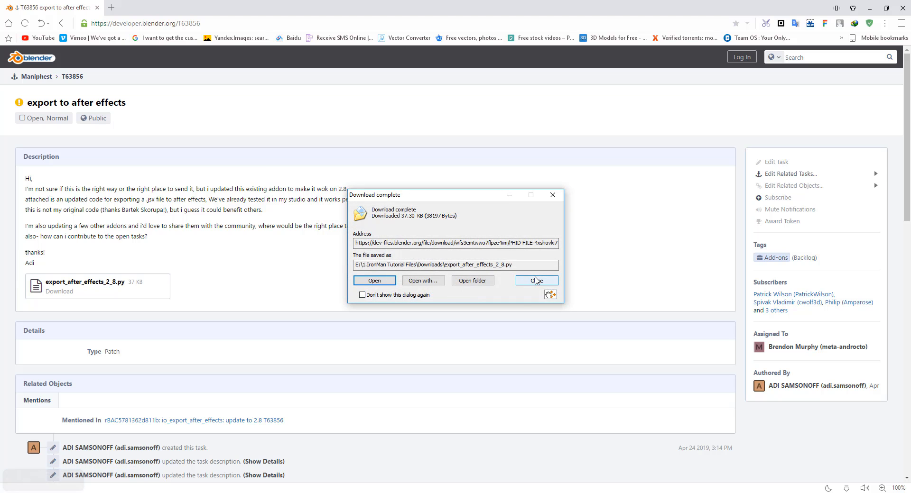
left_click(533, 281)
Check the downloaded add-on script, converter installer, footage and helmet folders in the project's Downloads folder
left_click(275, 492)
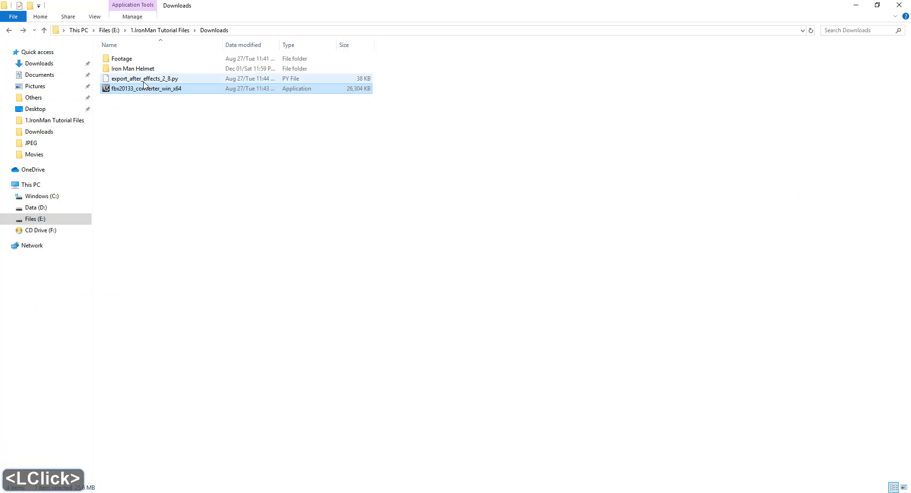
left_click(166, 79)
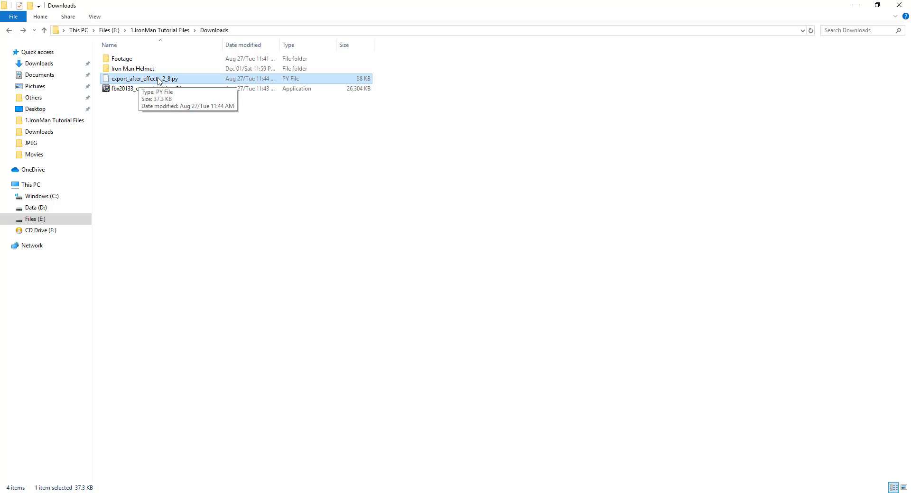
left_click(219, 143)
left_click_drag(216, 145, 160, 44)
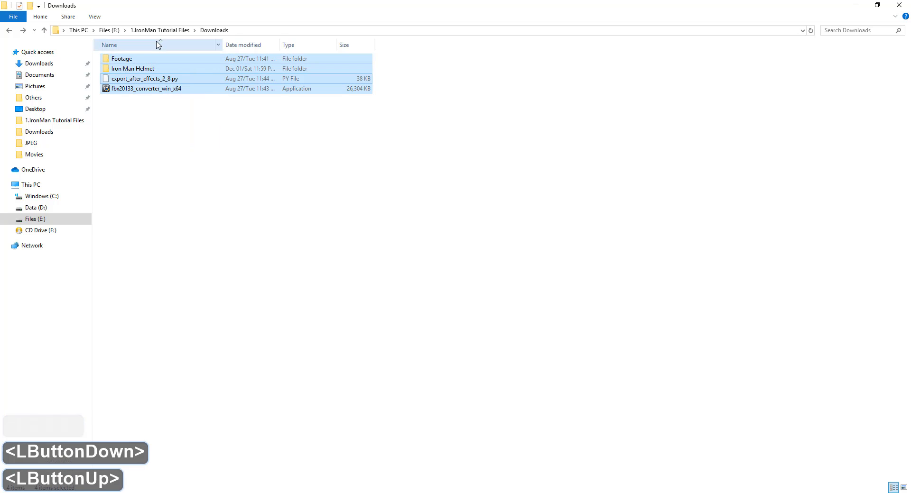
left_click_drag(189, 134, 131, 57)
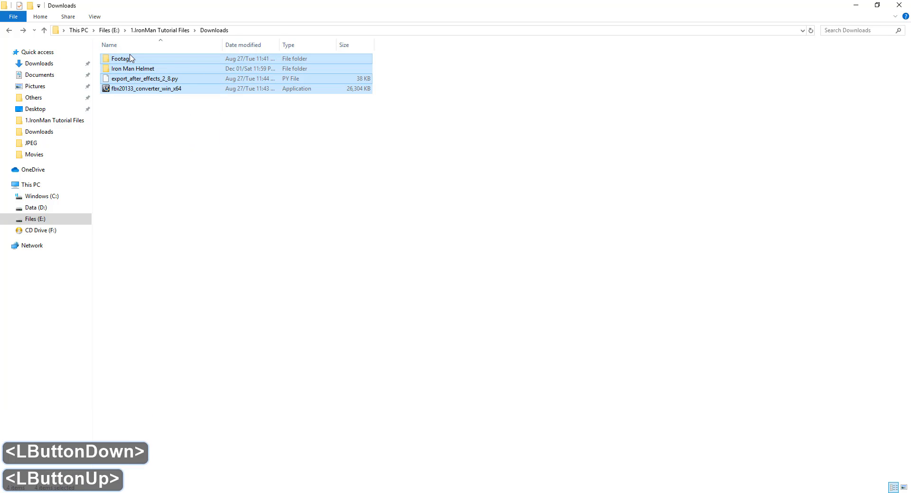
left_click(161, 137)
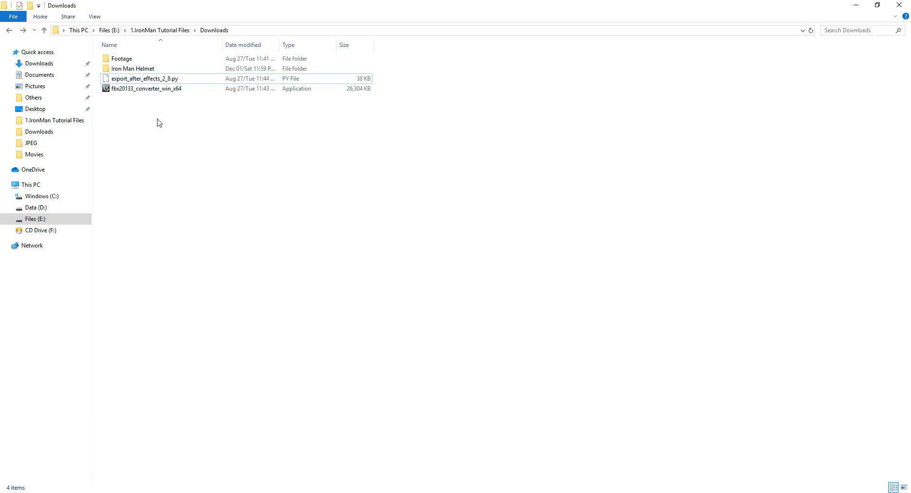
Open the Footage folder and step through the image sequence from frame 001, examining the track markers on the face
double_click(148, 59)
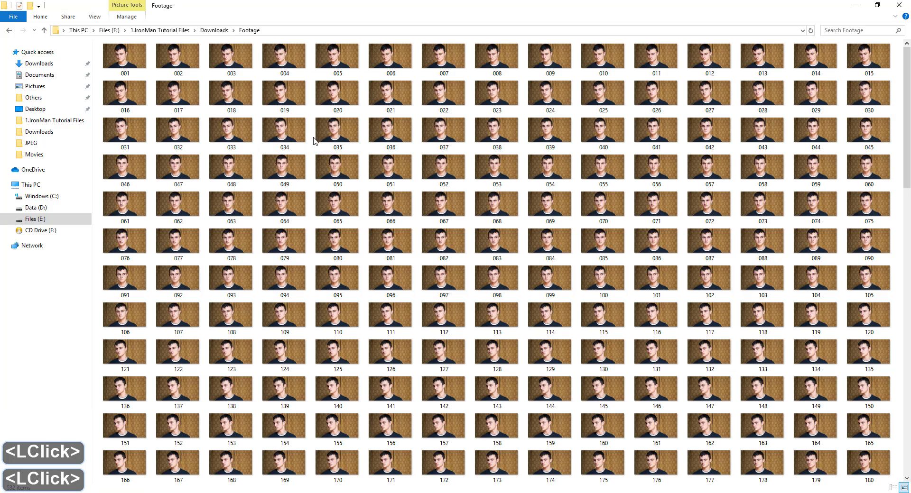
scroll(361, 156, "down", 15)
scroll(443, 219, "up", 8)
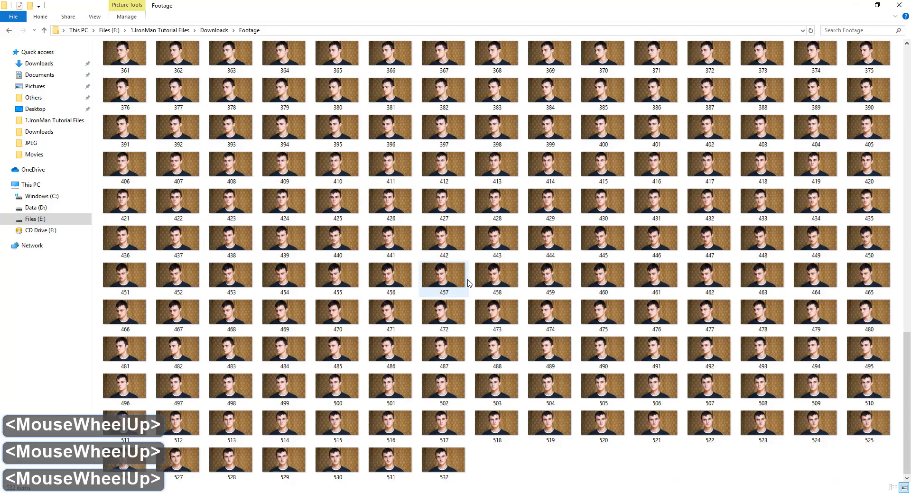
scroll(394, 227, "up", 5)
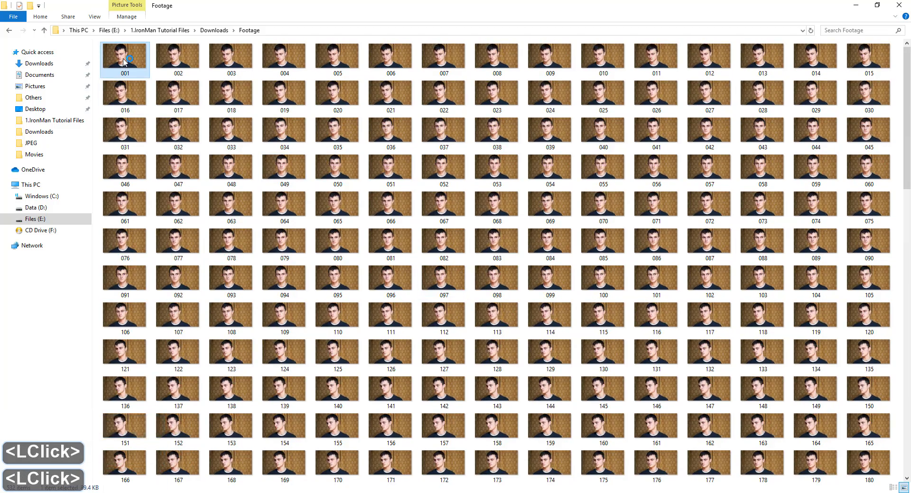
key("Right")
key("Right")
key("Right")
key("Right")
key("Right")
key("Right")
key("Right")
key("Right")
key("Right")
key("Right")
key("Right")
key("Right")
key("Right")
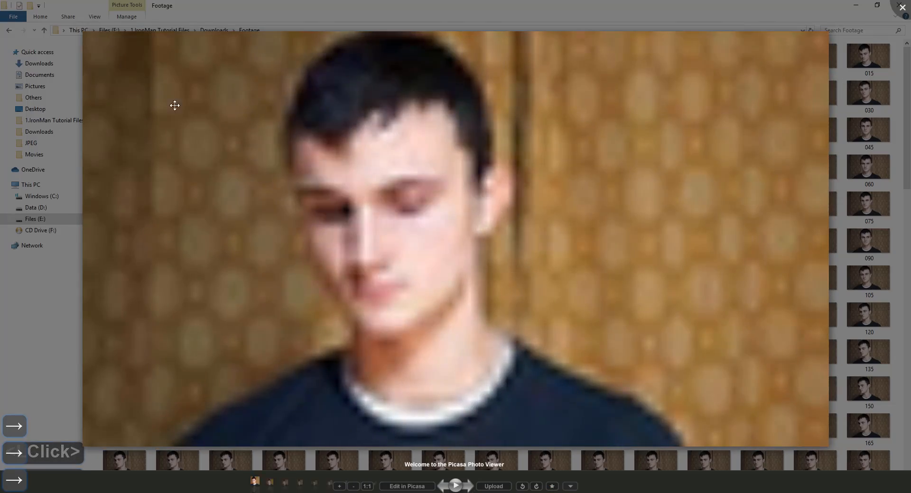
key("Right")
key("Right")
key("Right")
key("Right")
key("Right")
key("Right")
key("Right")
key("Right")
key("Right")
key("Right")
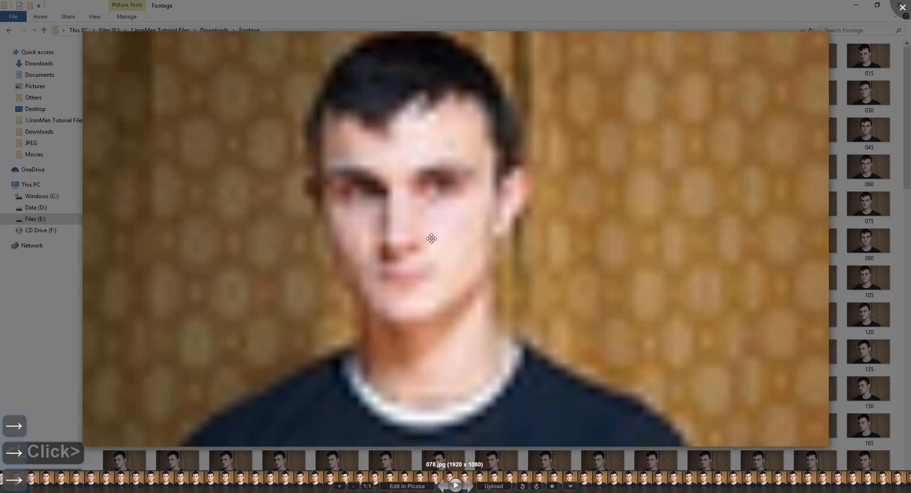
key("Right")
key("Right")
key("Right")
key("Right")
key("Right")
key("Right")
key("Right")
key("Right")
key("Right")
key("Right")
key("Right")
key("Right")
key("Right")
key("Right")
key("Right")
key("Right")
key("Right")
key("Right")
key("Right")
key("Right")
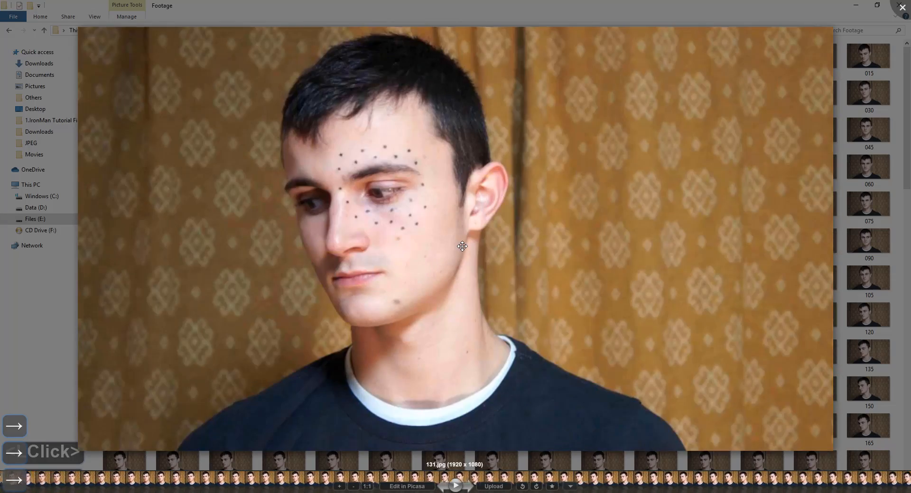
key("Right")
key("Right")
key("Right")
key("Right")
key("Right")
key("Right")
key("Right")
key("Right")
key("Right")
key("Right")
key("Right")
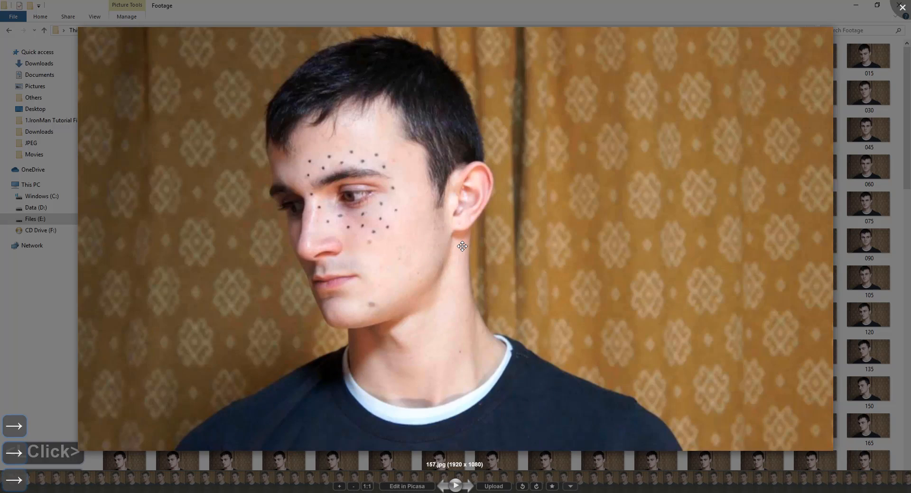
key("Right")
key("Right")
key("Right")
key("Right")
key("Right")
key("Right")
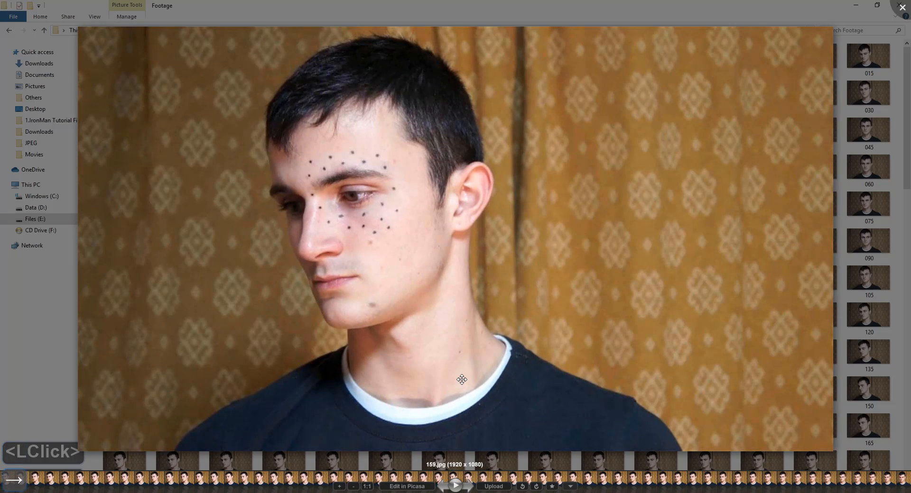
key("Right")
key("Right")
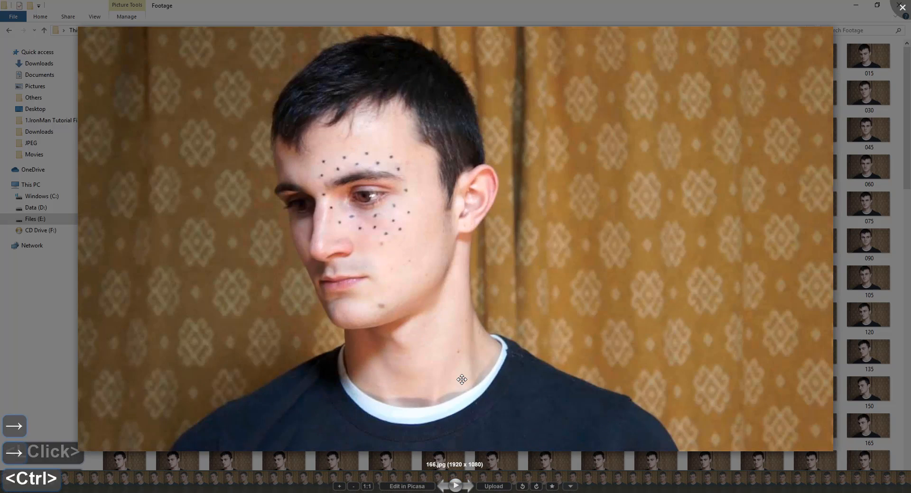
key("Left")
key("Left")
key("Left")
key("Left")
key("Left")
key("Left")
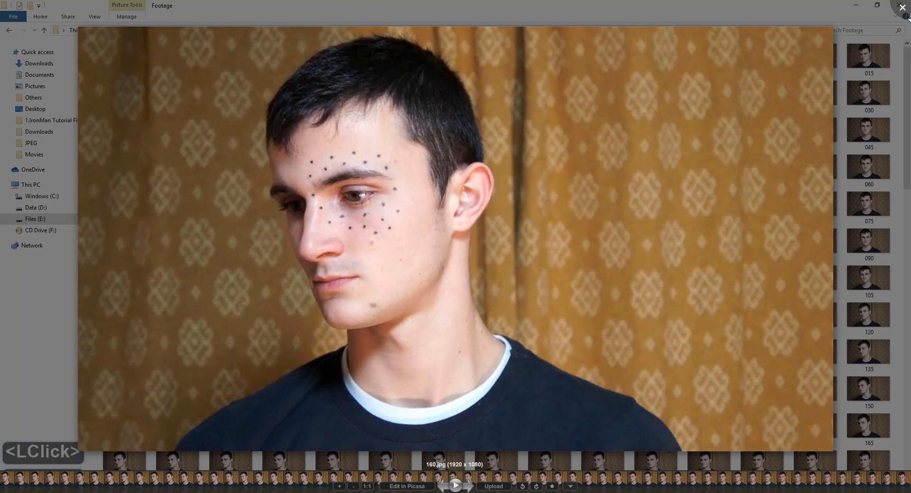
left_click(826, 3)
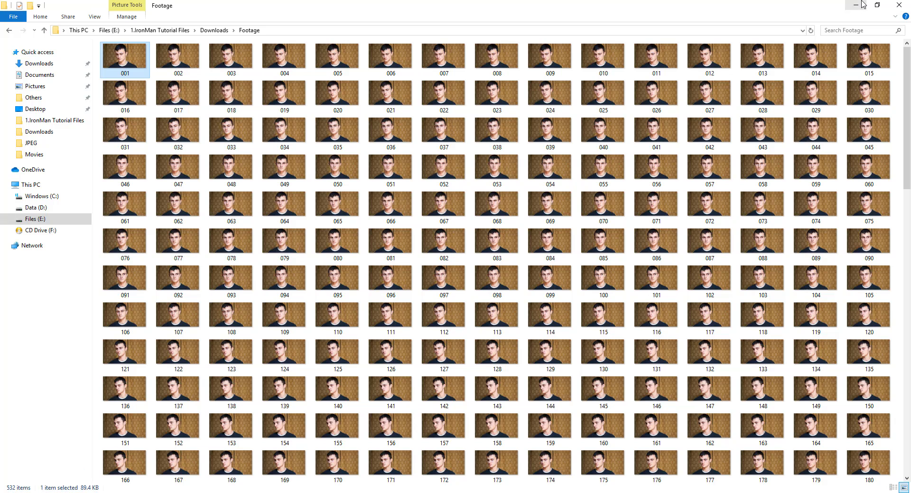
Close the browser and launch Photoshop CC, returning to the Footage folder while it loads
left_click(862, 3)
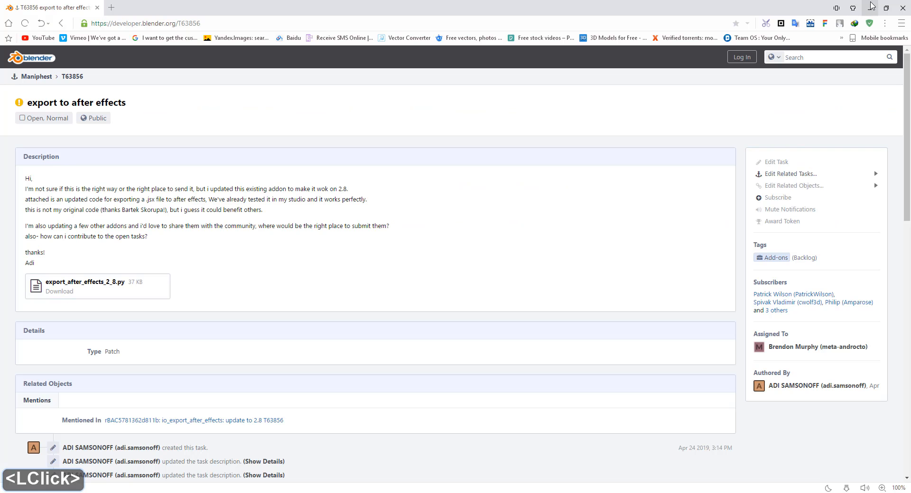
left_click(904, 8)
double_click(419, 228)
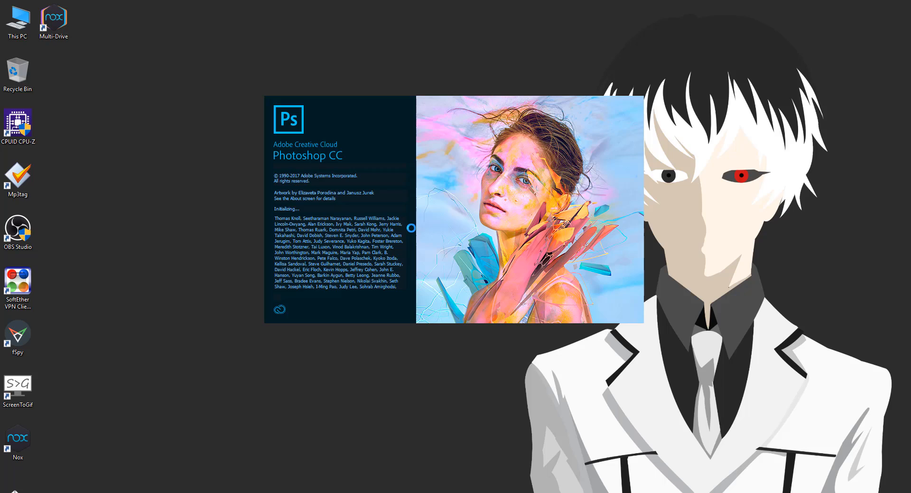
left_click(302, 489)
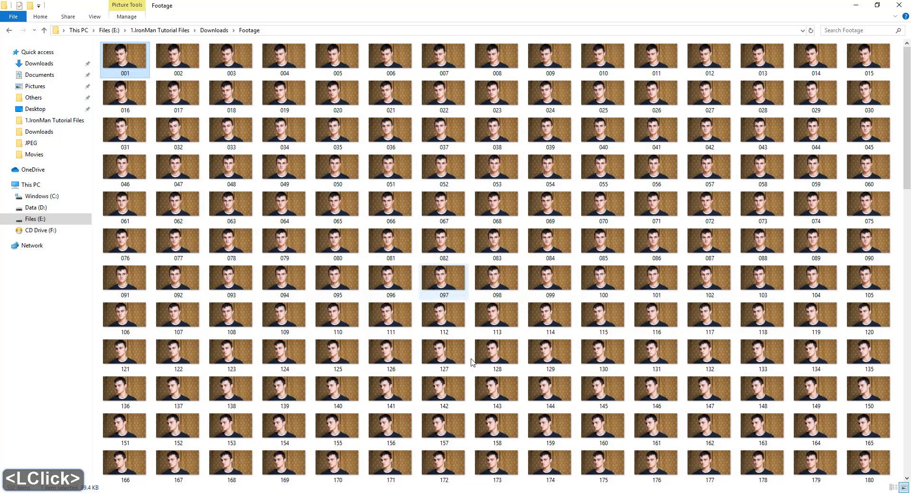
Find frame 160 in the Footage folder and open it in Photoshop
scroll(489, 376, "down", 3)
scroll(489, 377, "down", 3)
scroll(491, 370, "up", 5)
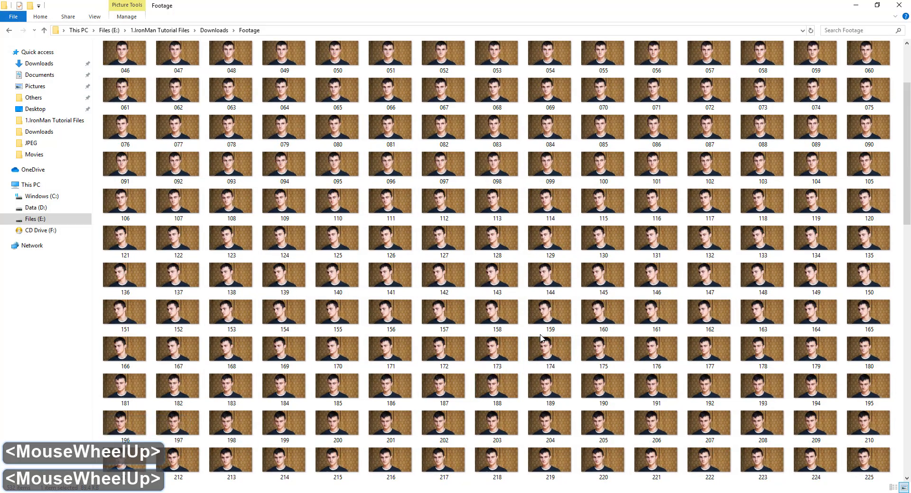
left_click(603, 320)
right_click(614, 318)
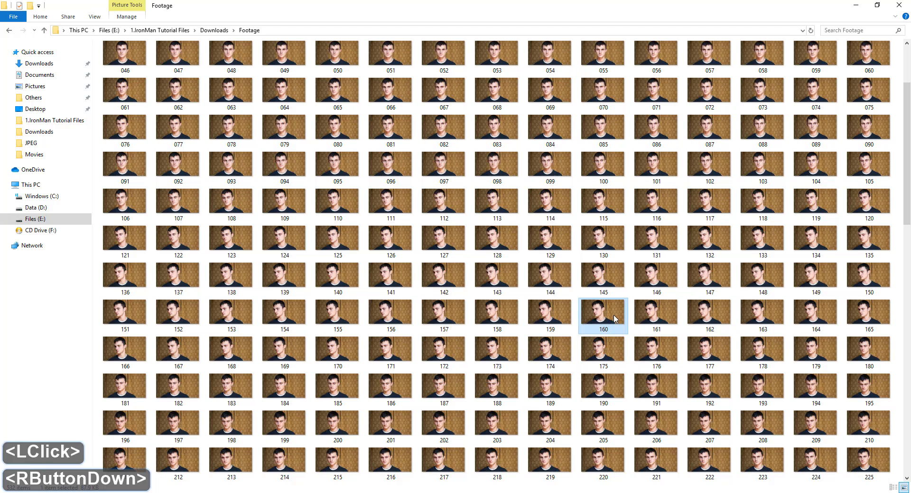
left_click(580, 308)
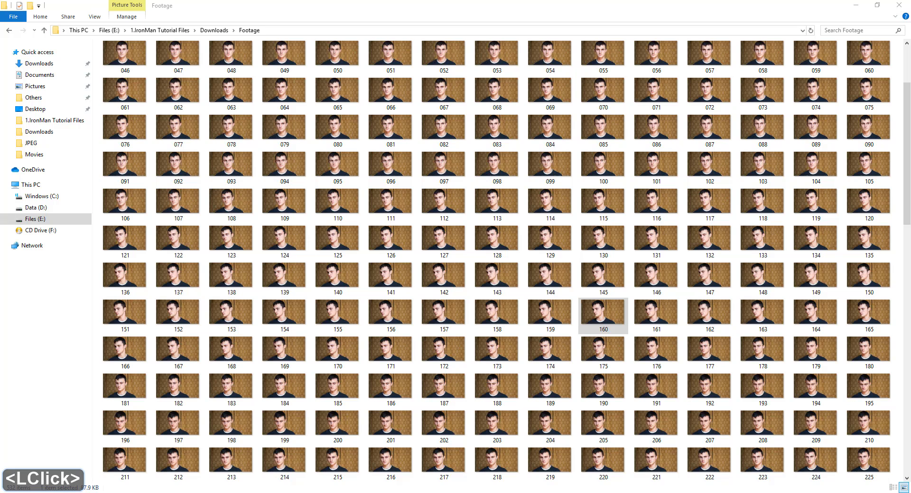
left_click_drag(785, 4, 784, 12)
left_click(878, 6)
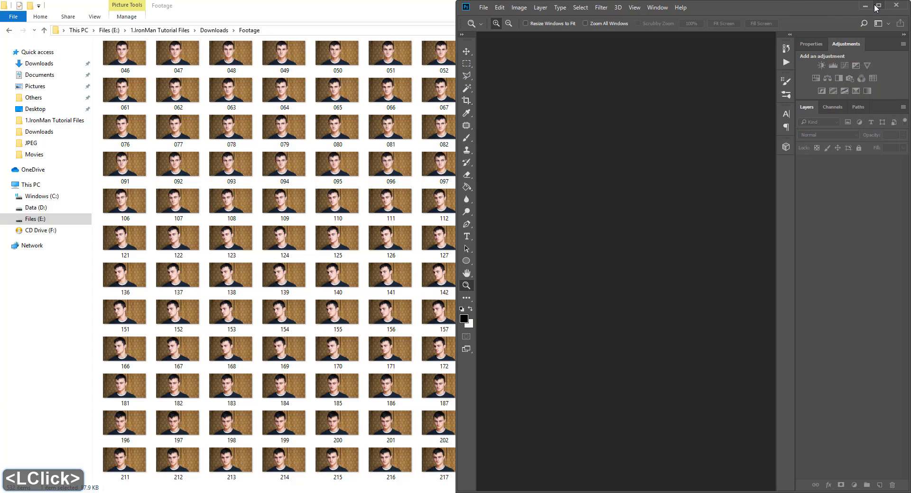
left_click(603, 315)
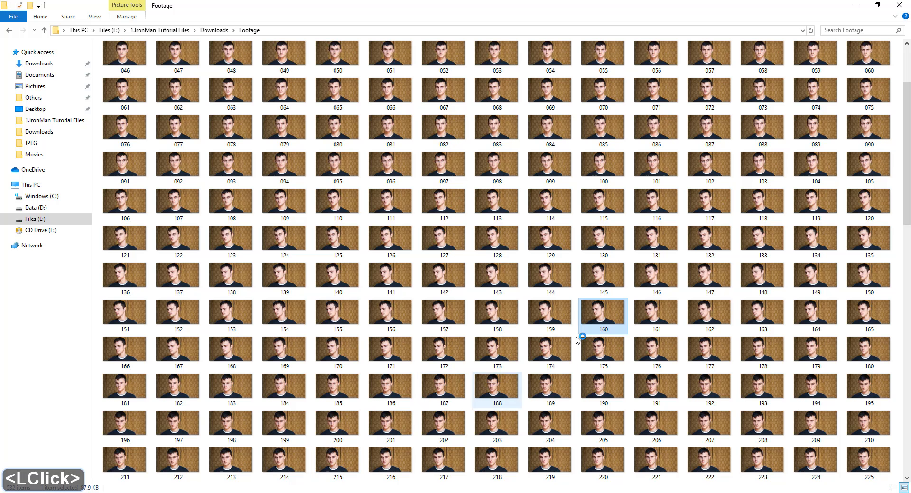
left_click_drag(660, 451, 414, 241)
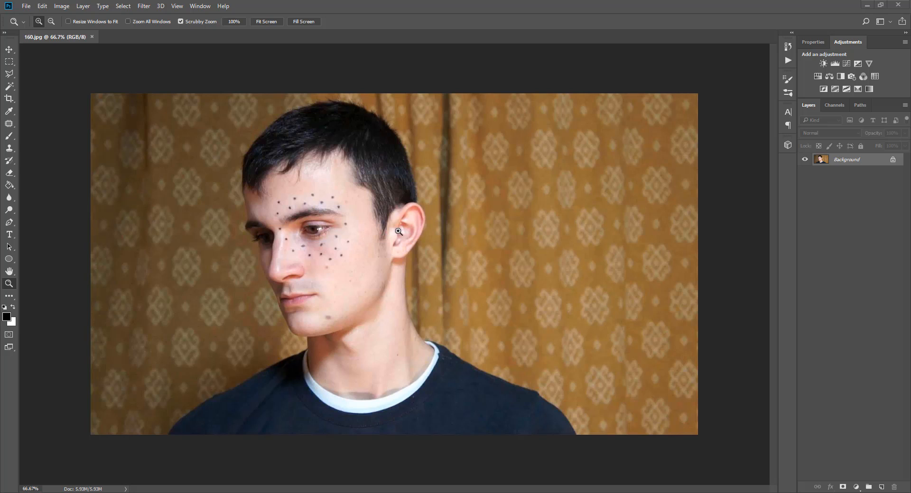
Copy a rectangular area of plain curtain beside the subject to a new layer and move it over the head
left_click(9, 62)
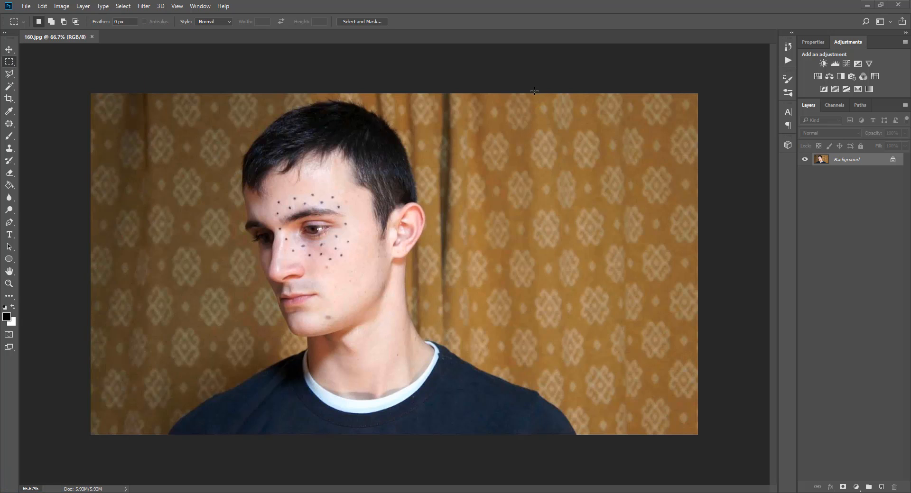
left_click_drag(535, 91, 714, 363)
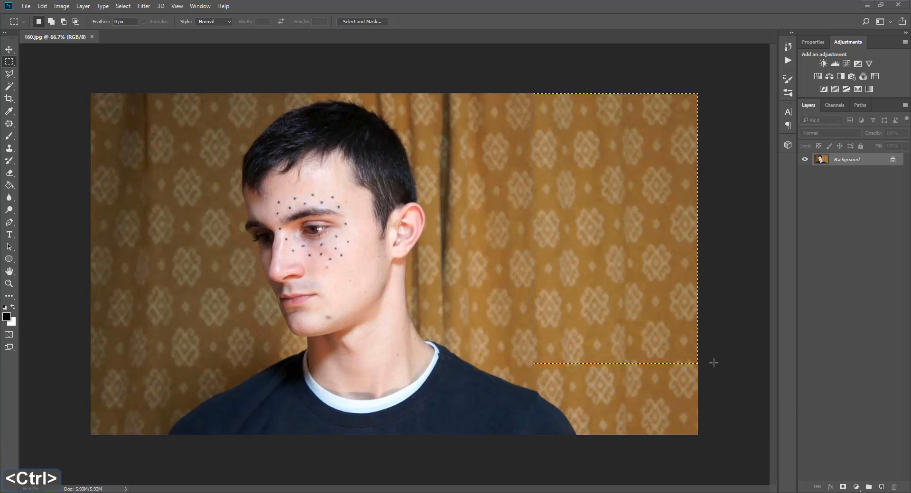
key("ctrl+j")
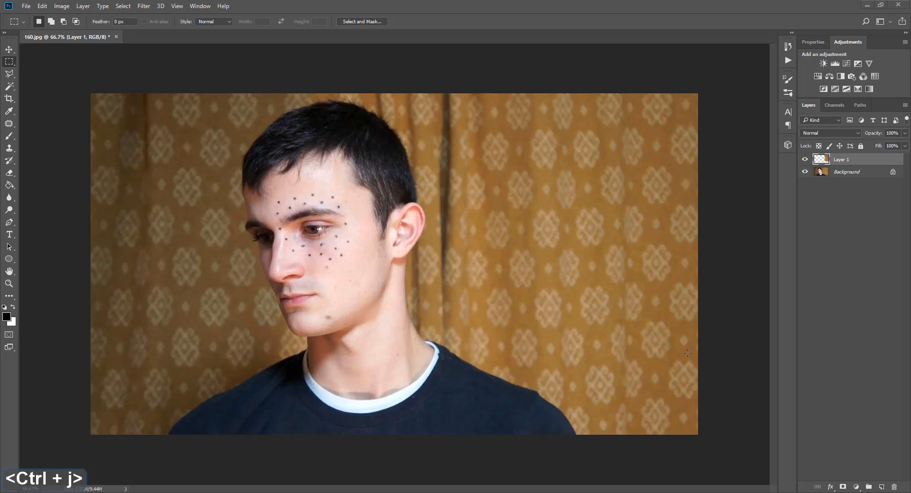
left_click_drag(646, 291, 383, 251, "ctrl")
Unlock the Background layer and blend the curtain patch's side edges with the healing brush on both layers
mouse_move(9, 124)
left_mouse_down()
mouse_move(31, 136)
mouse_move(42, 124)
left_mouse_up()
left_click(434, 160)
left_click(457, 191)
left_click(893, 172)
left_click(457, 191)
left_click_drag(435, 117, 436, 315)
left_click(842, 159)
left_click_drag(267, 96, 269, 125)
Copy the dark strip of curtain from Layer 0 to a new layer and move it over the face
mouse_move(241, 369)
left_mouse_down()
mouse_move(85, 216)
mouse_move(84, 88)
left_mouse_up()
left_click(842, 172)
key("ctrl+j")
left_click_drag(141, 216, 236, 217)
key("Return")
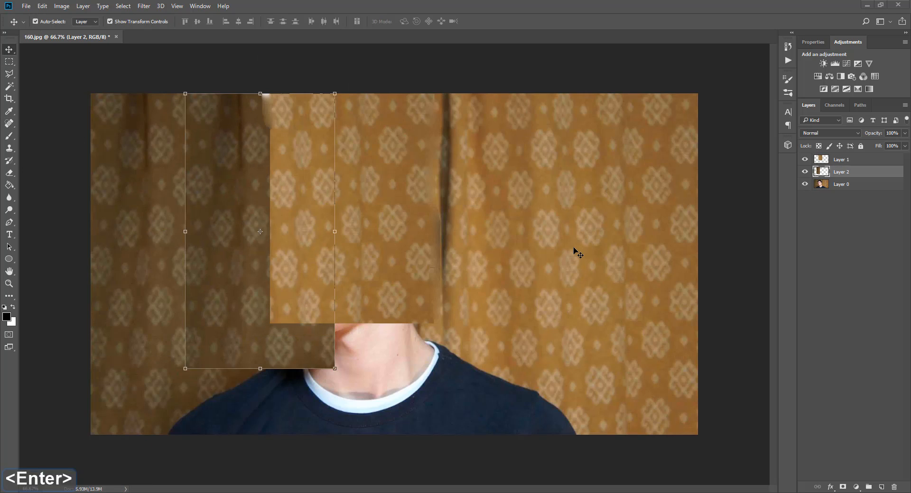
Try erasing the dark-side edge of the Layer 1 curtain patch and undo back to before the Layer 2 strip was moved
left_click(842, 160)
left_click(9, 173)
mouse_move(282, 114)
left_mouse_down()
mouse_move(265, 255)
mouse_move(299, 313)
left_mouse_up()
left_click(843, 174)
key("ctrl+z")
key("ctrl+alt+z")
key("ctrl+alt+z")
key("ctrl+alt+z")
key("ctrl+alt+z")
With a 300 px Clone Stamp brush, paint dark curtain over the front of the face on Layer 2, hiding Layer 1
left_click(9, 124)
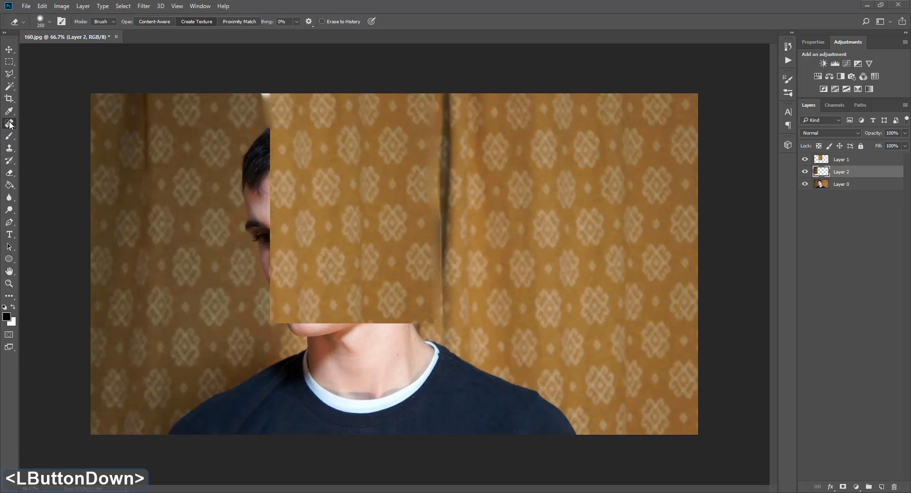
left_click_drag(9, 148, 42, 149)
key("bracketright")
key("bracketright")
key("bracketright")
key("bracketright")
key("bracketright")
key("bracketright")
key("bracketright")
key("bracketright")
key("bracketright")
key("bracketright")
key("bracketright")
left_click(177, 217, "alt")
left_click_drag(256, 157, 255, 209)
left_click(805, 160)
left_click_drag(282, 138, 287, 302)
Clone curtain pattern over the shirt, shoulders and neck on Layer 0, undoing the stray stroke near the collar
left_click(842, 185)
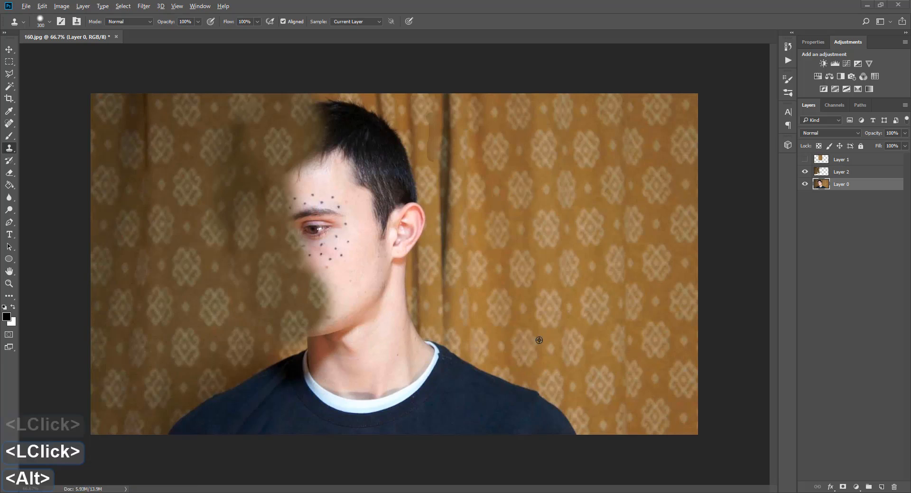
left_click(539, 340, "alt")
left_click_drag(551, 375, 441, 379)
left_click_drag(349, 335, 401, 403)
left_click(352, 371, "alt")
left_click_drag(342, 387, 332, 385)
key("ctrl+alt+z")
left_click(157, 302, "alt")
left_click_drag(192, 409, 256, 398)
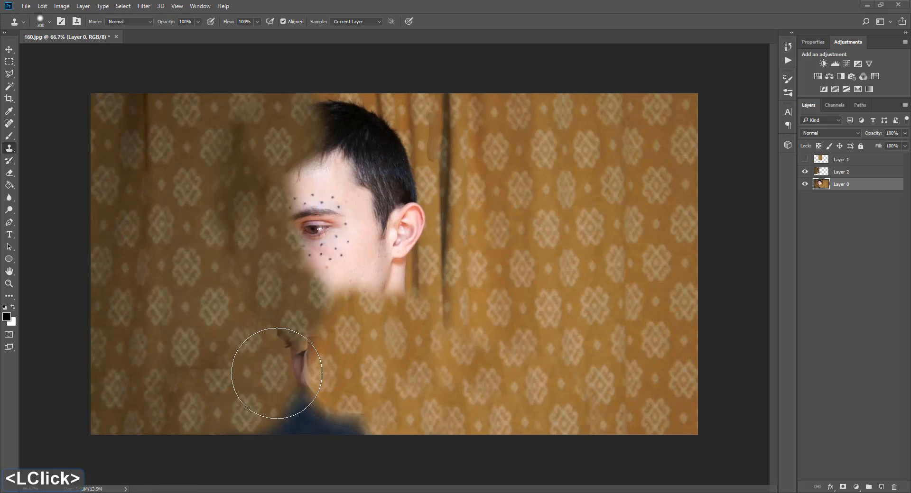
Hide Layer 2 and clone curtain over the remaining torso, the ear, hair and forehead on Layer 0
left_click(805, 172)
left_click(184, 257, "alt")
left_click_drag(310, 369, 352, 417)
left_click(496, 294, "alt")
mouse_move(349, 302)
left_mouse_down()
mouse_move(382, 238)
mouse_move(355, 138)
left_mouse_up()
left_click(374, 238, "alt")
mouse_move(327, 119)
left_mouse_down()
mouse_move(306, 104)
mouse_move(236, 171)
mouse_move(285, 144)
left_mouse_up()
mouse_move(250, 209)
left_mouse_down()
mouse_move(295, 194)
mouse_move(311, 204)
left_mouse_up()
Clone dark curtain over the remaining eye, nose, mouth and chin on Layer 0
left_click(163, 197, "alt")
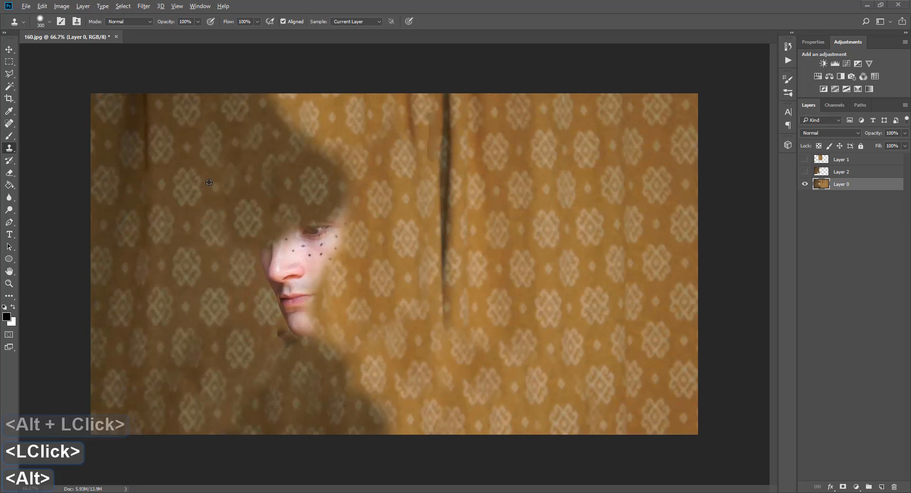
left_click(210, 184, "alt")
left_click(314, 221)
left_click(191, 200, "alt")
left_click(270, 254)
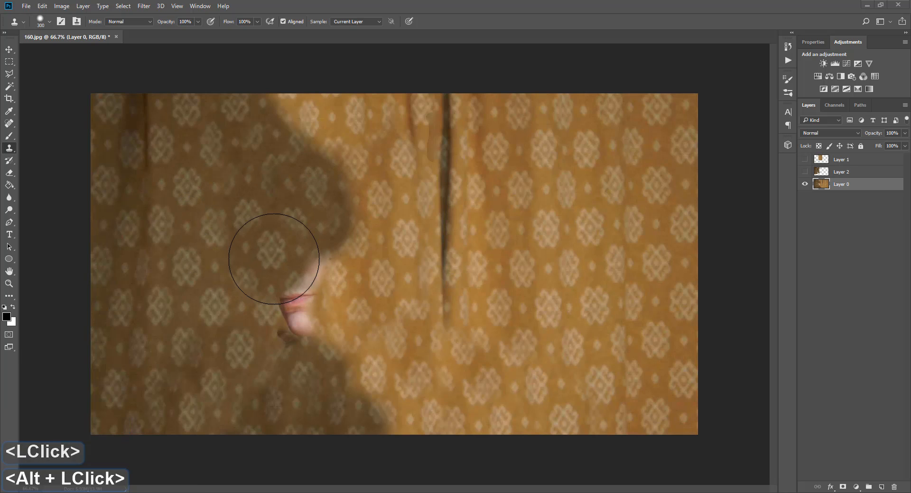
left_click(207, 218, "alt")
left_click_drag(271, 254, 305, 274)
left_click(222, 331, "alt")
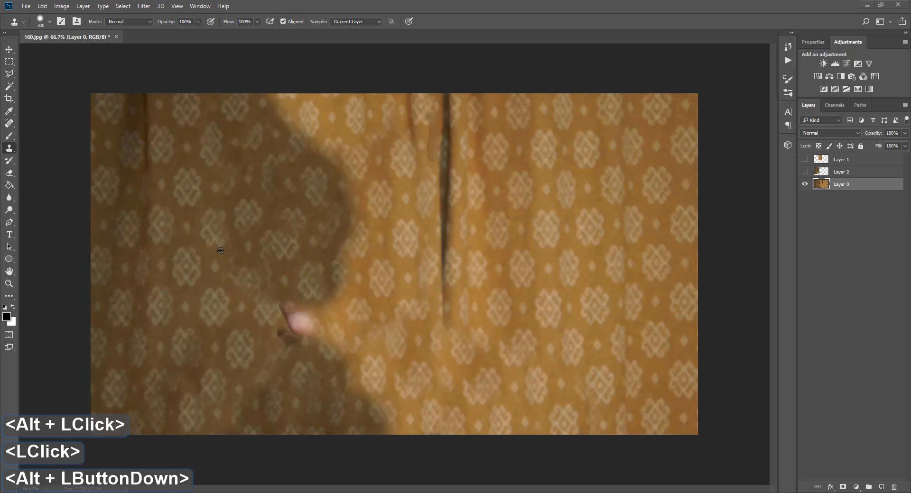
left_click(295, 323)
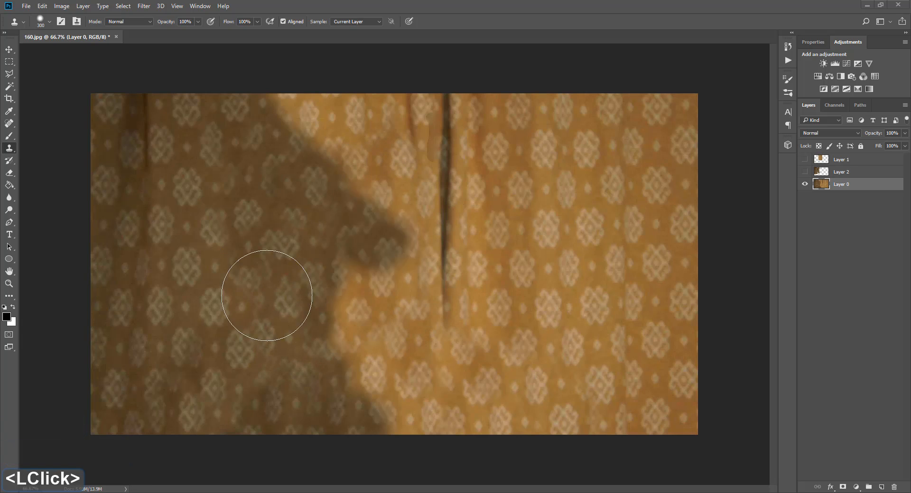
Save the image as Clean Plate in PNG format with large file size in Downloads, and quit Photoshop without saving 160.jpg
key("ctrl+shift+s")
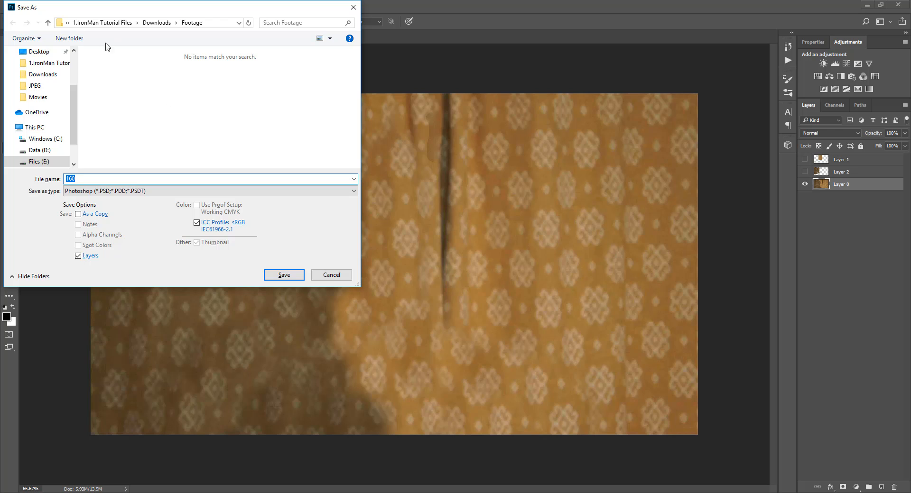
left_click(156, 22)
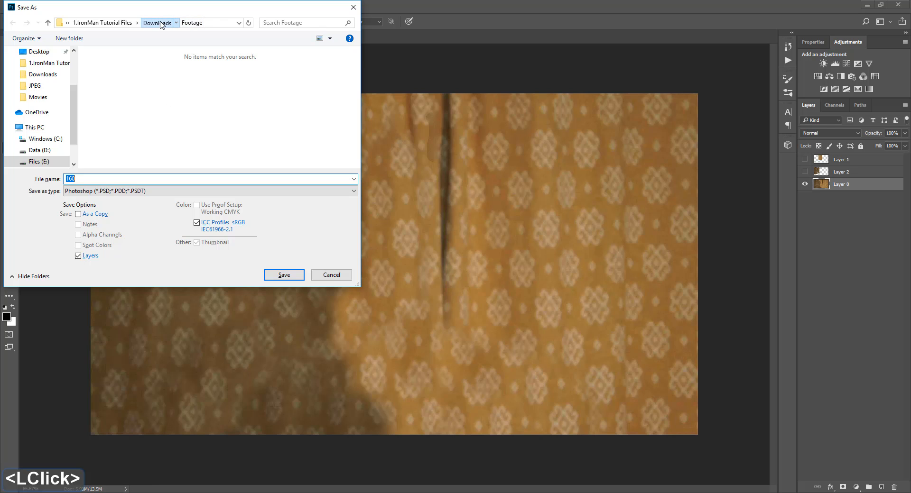
type("C")
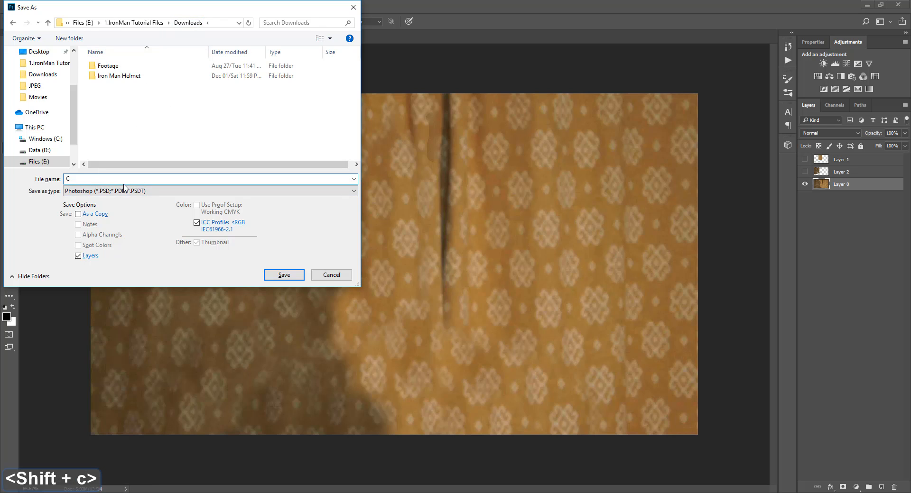
type("lean Plate")
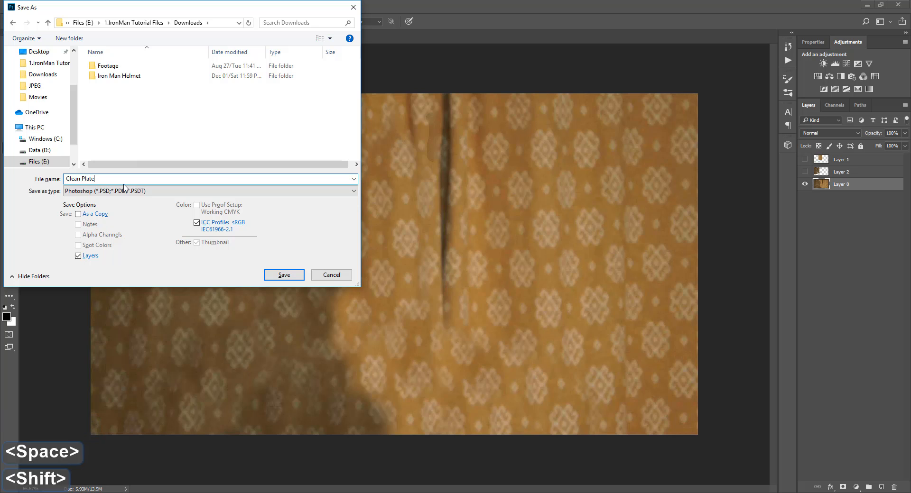
left_click(144, 191)
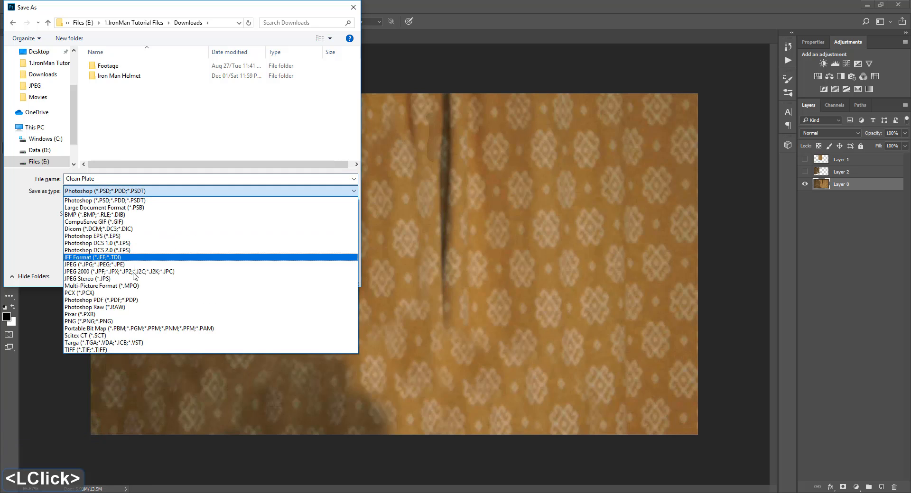
left_click(132, 268)
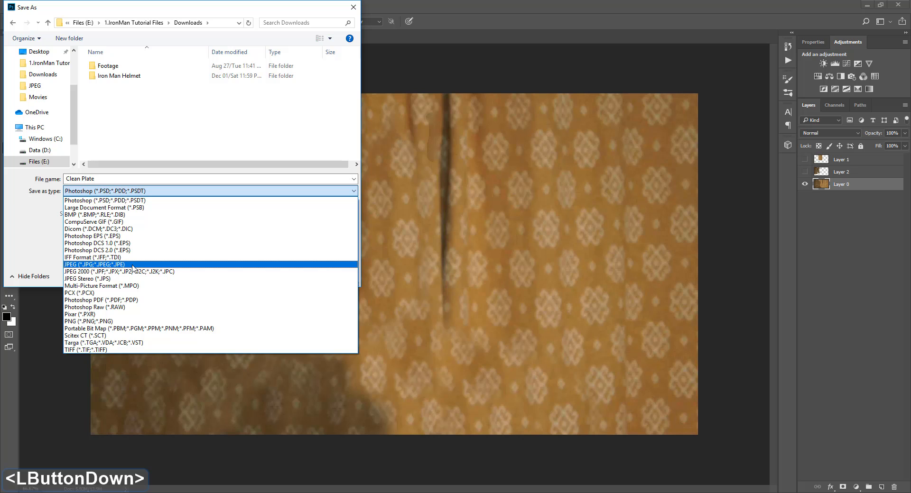
left_click_drag(133, 268, 131, 324)
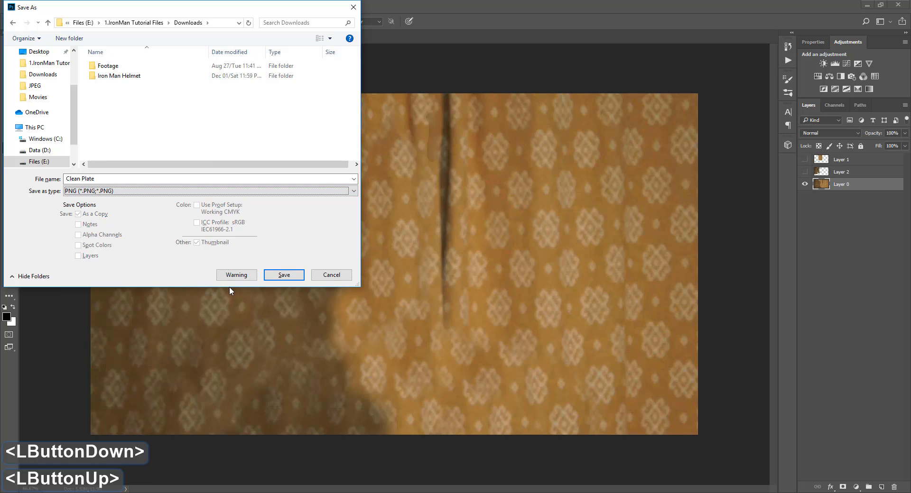
left_click(284, 275)
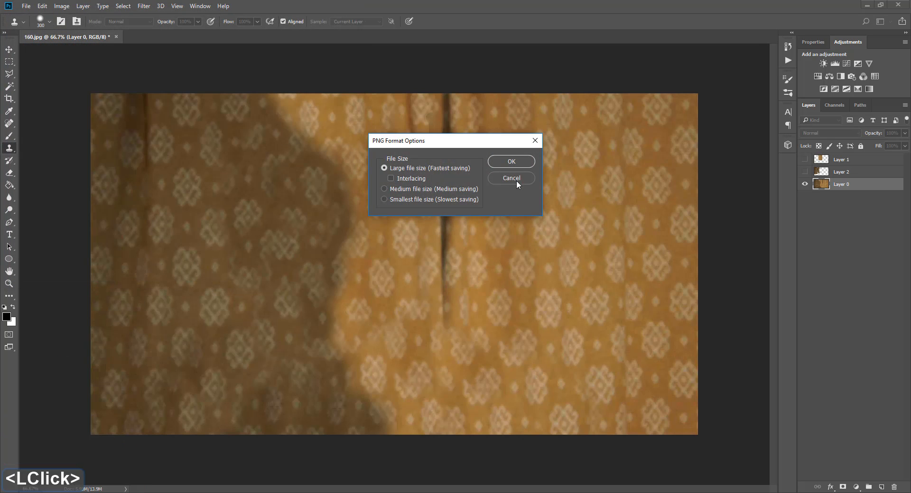
left_click(511, 163)
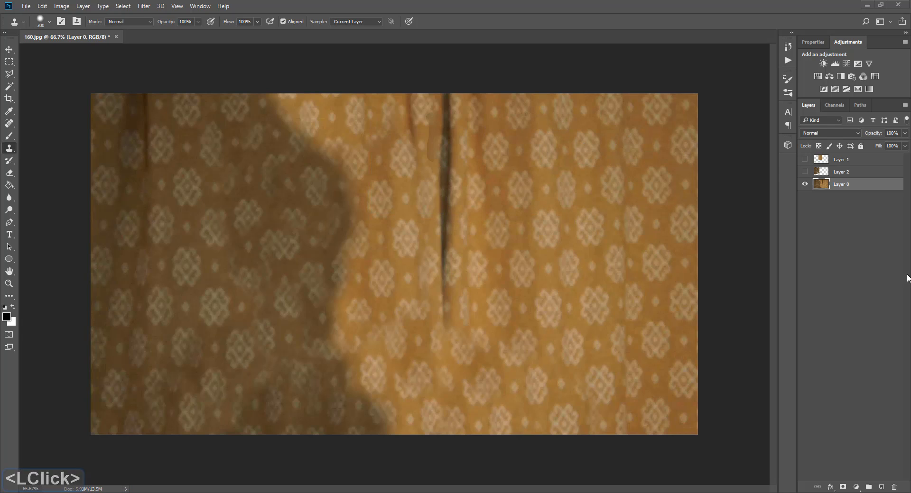
left_click(902, 4)
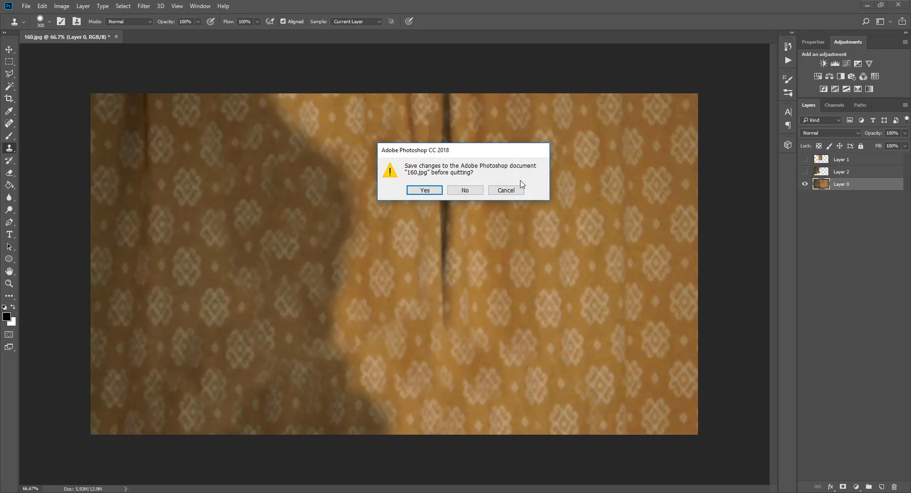
left_click(454, 190)
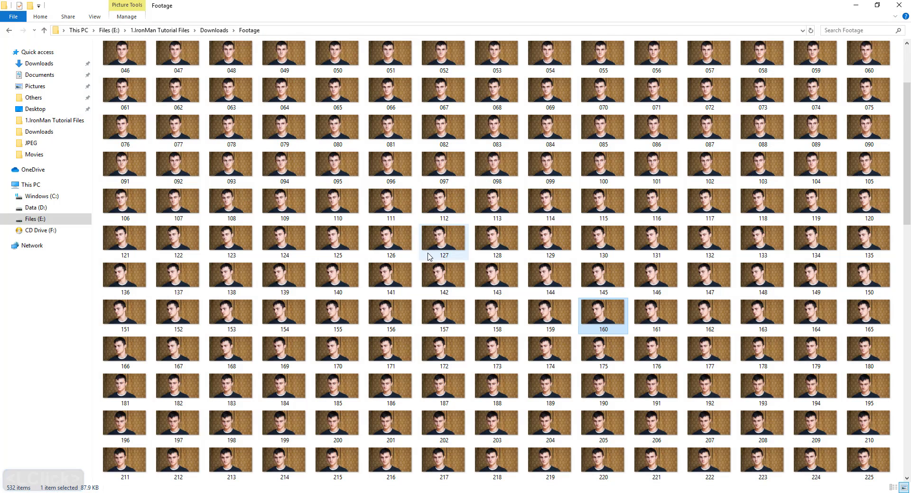
Open the Clean Plate image from the project's Downloads folder and inspect it before closing the viewer
left_click(214, 31)
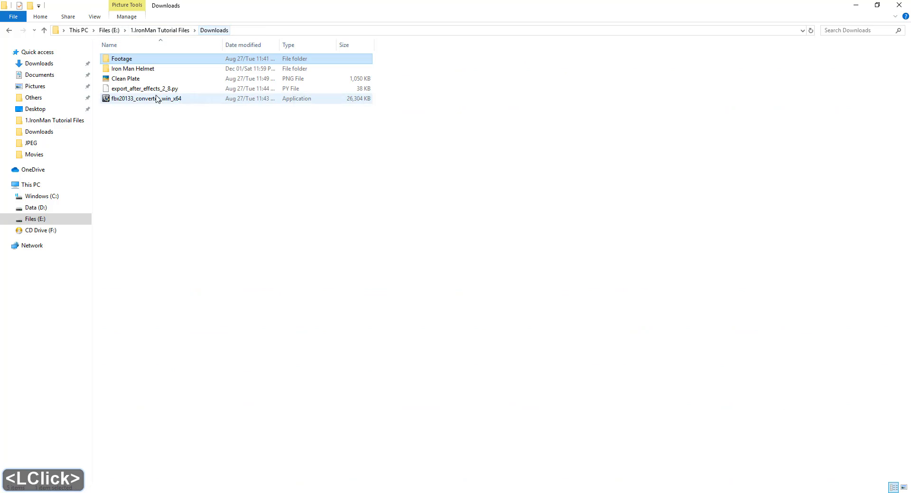
double_click(126, 78)
scroll(417, 224, "up", 3)
scroll(427, 214, "down", 3)
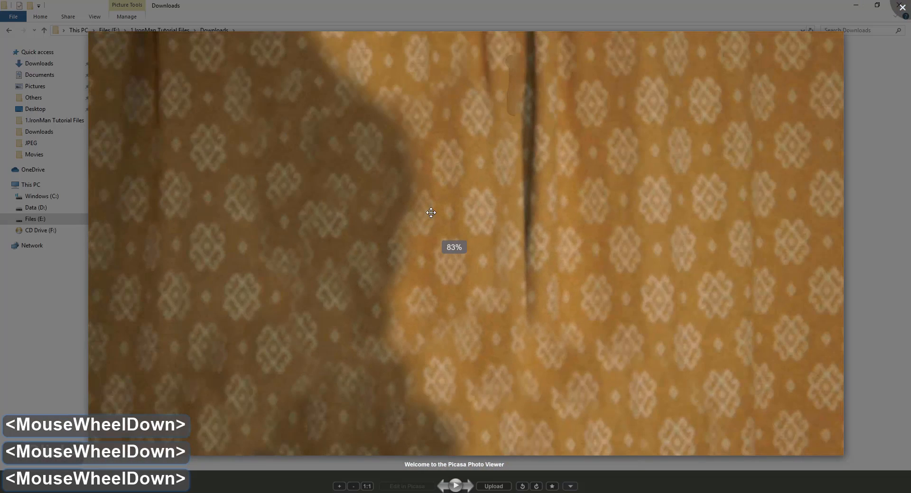
left_click(441, 225)
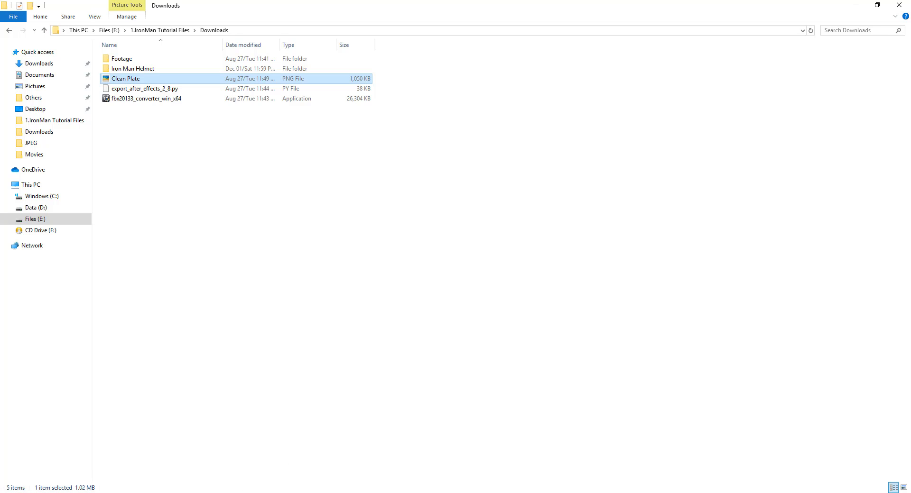
Launch Blender and dismiss its splash screen
left_click(375, 492)
double_click(417, 181)
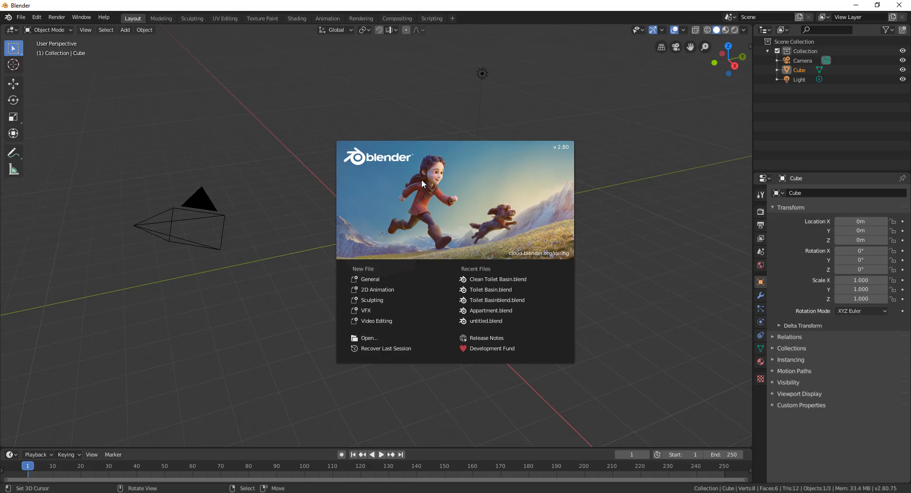
left_click(235, 146)
right_click(365, 219)
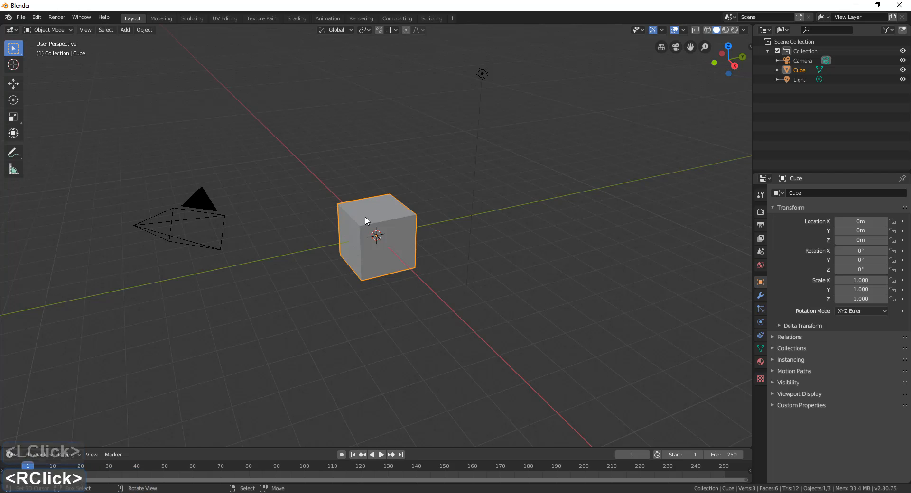
right_click(199, 220)
right_click(397, 230)
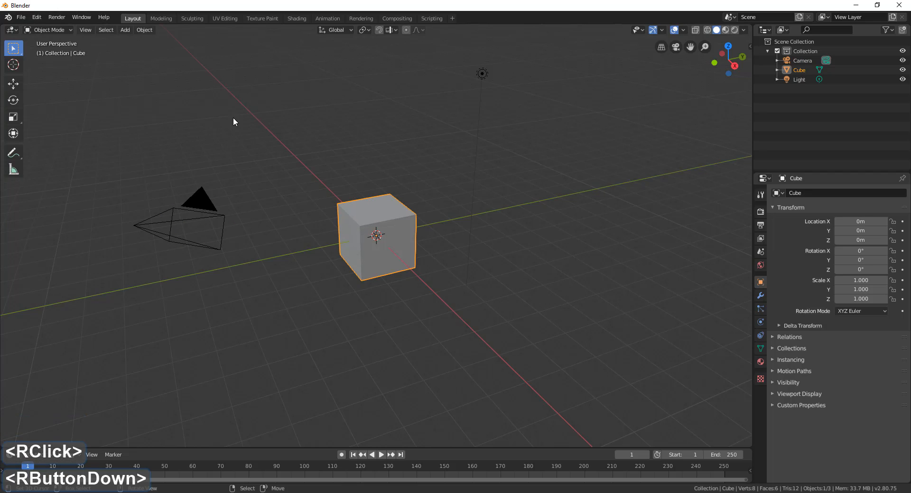
Enable the Import-Export: FBX format add-on in the preferences, searching for "fbx", and save the preferences
left_click(36, 17)
left_click(59, 144)
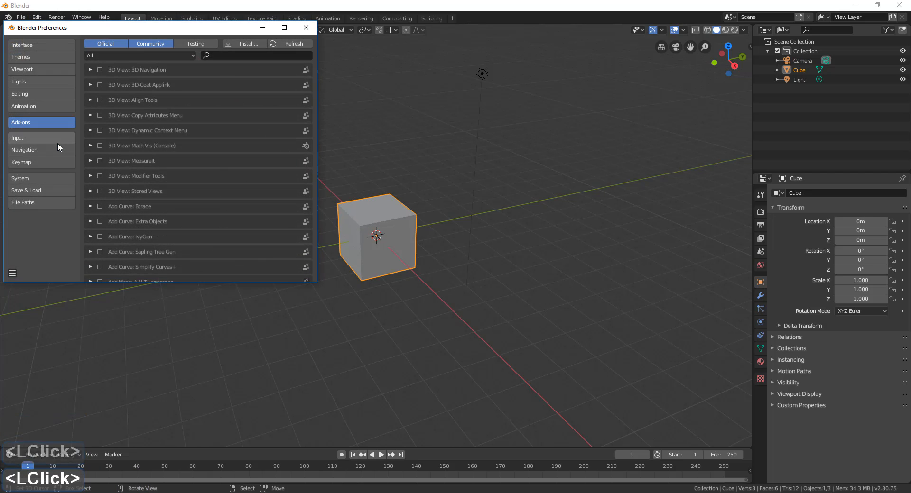
left_click(268, 56)
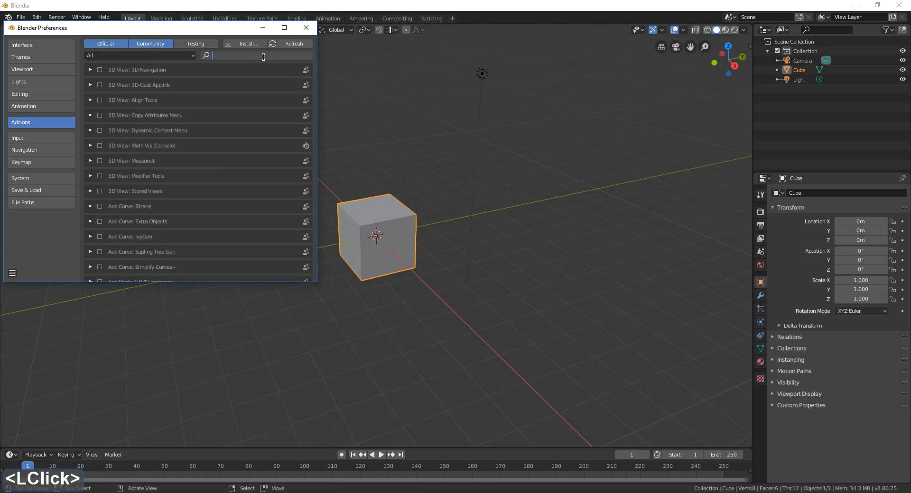
double_click(28, 124)
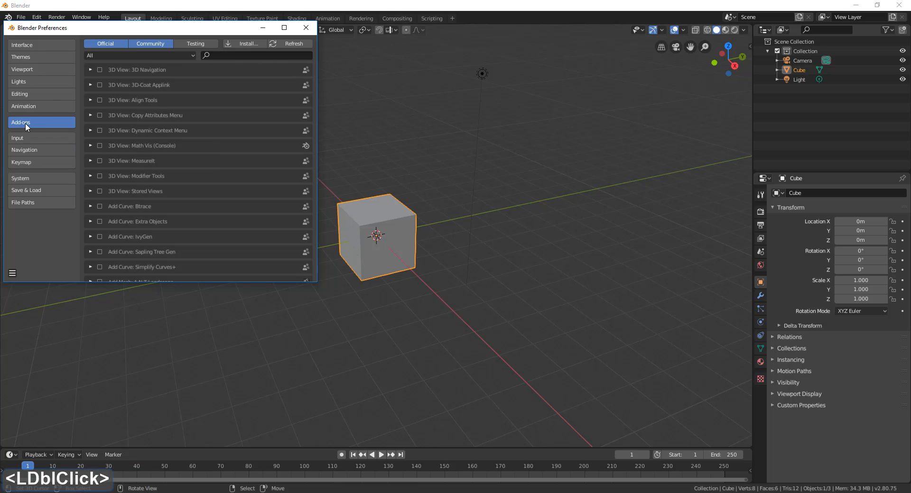
left_click(260, 54)
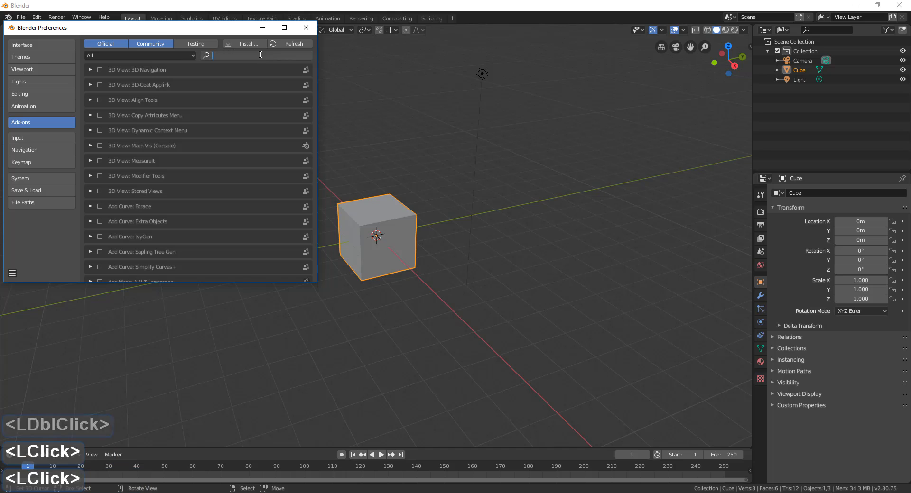
type("fbx")
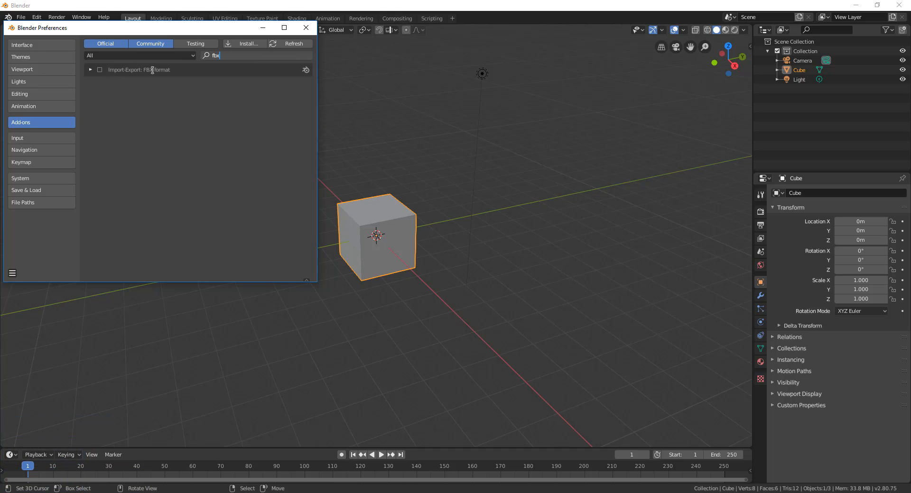
double_click(100, 70)
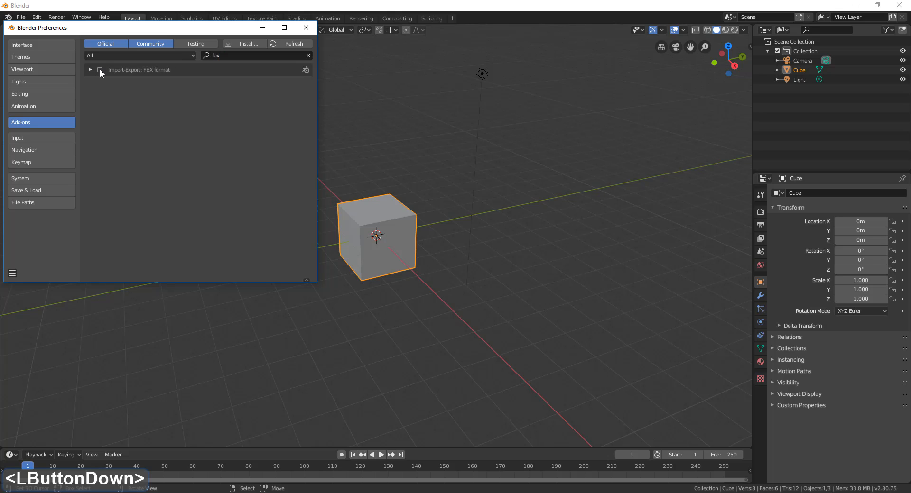
double_click(100, 70)
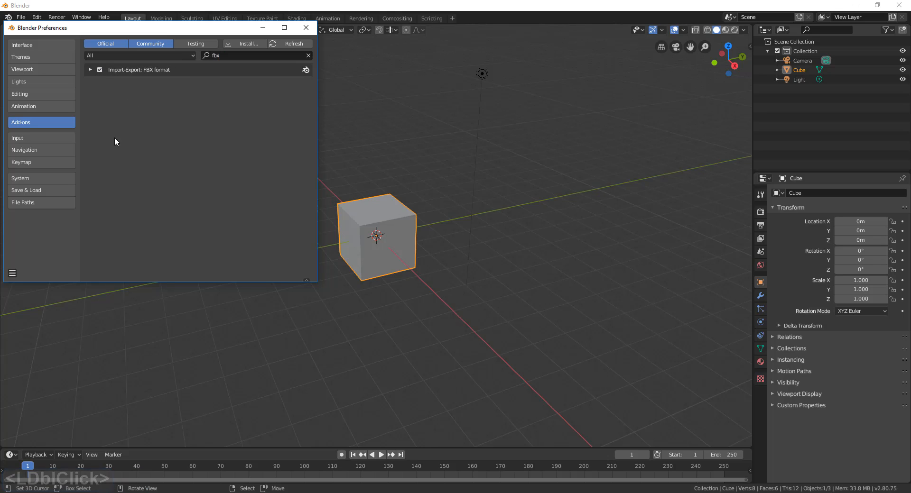
left_click(12, 274)
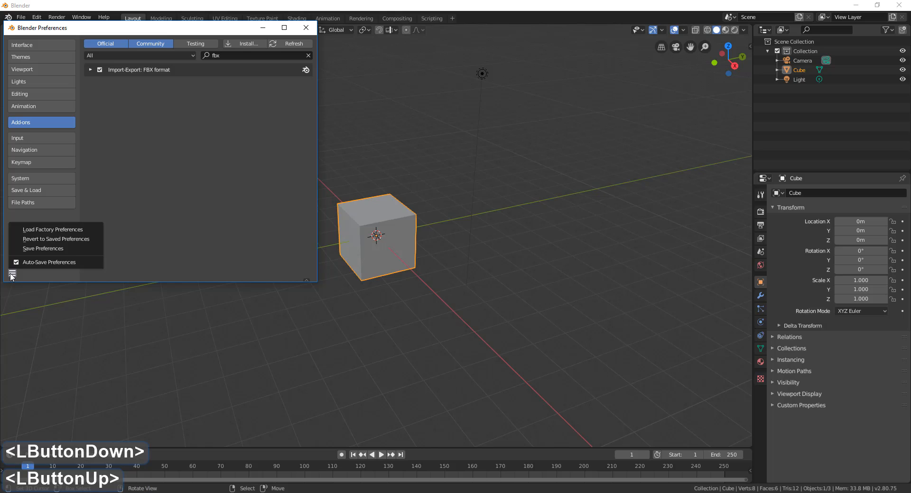
left_click(53, 249)
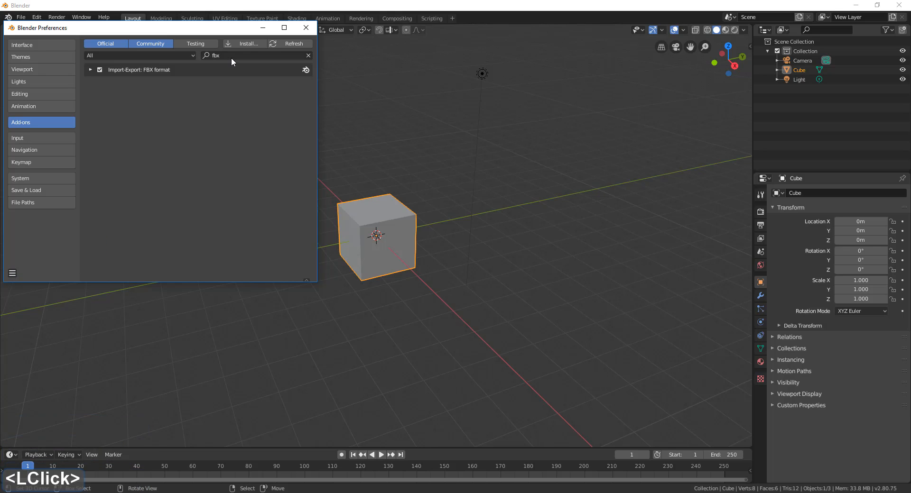
Install the add-on file export_after_effects_2_8.py from the Downloads folder in E:\1.IronMan Tutorial Files
left_click(265, 57)
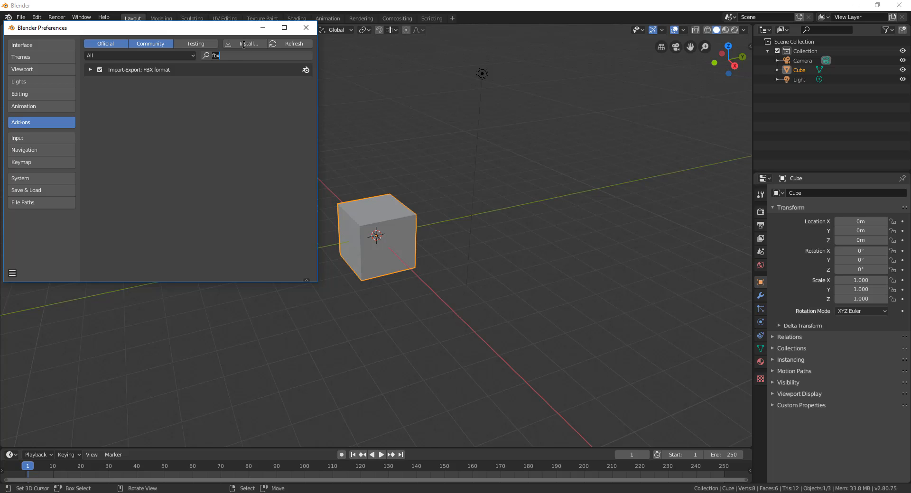
left_click(243, 44)
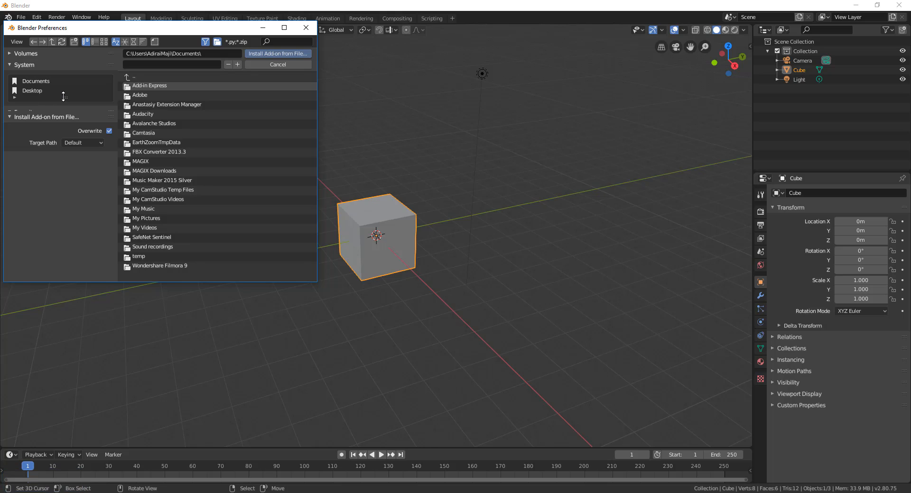
left_click_drag(65, 99, 65, 122)
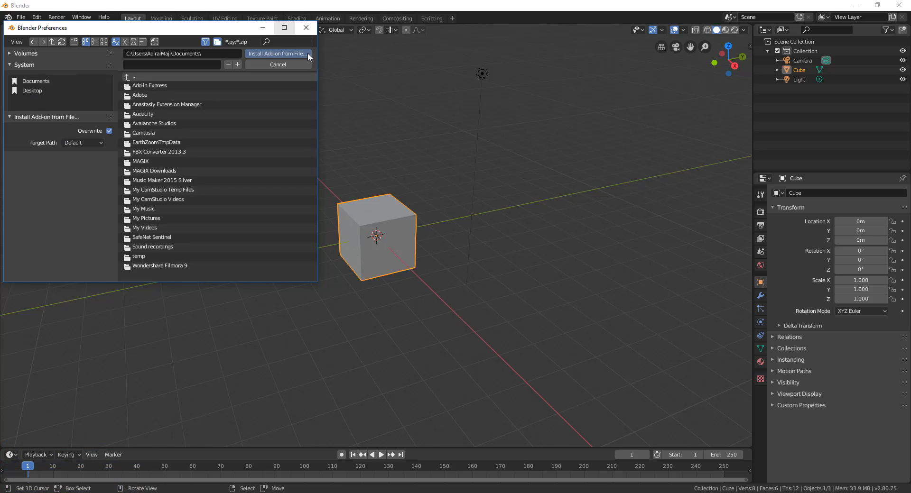
left_click_drag(316, 283, 617, 371)
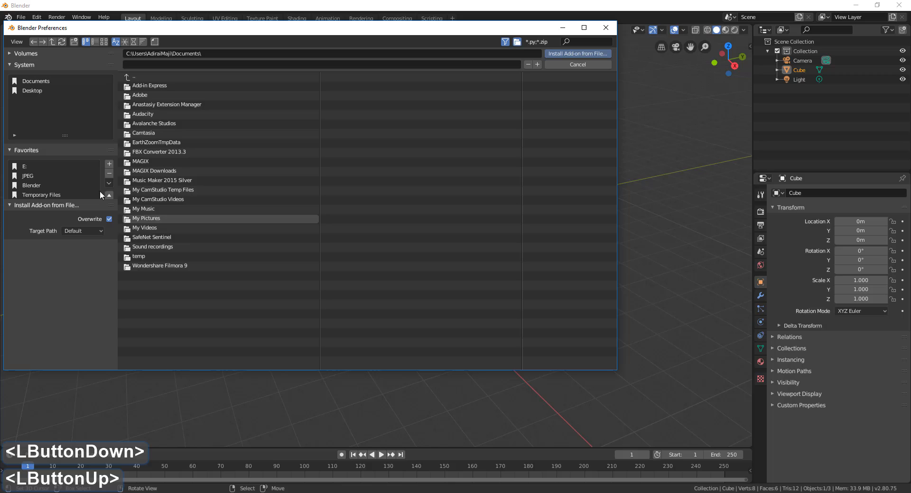
left_click(23, 166)
double_click(147, 96)
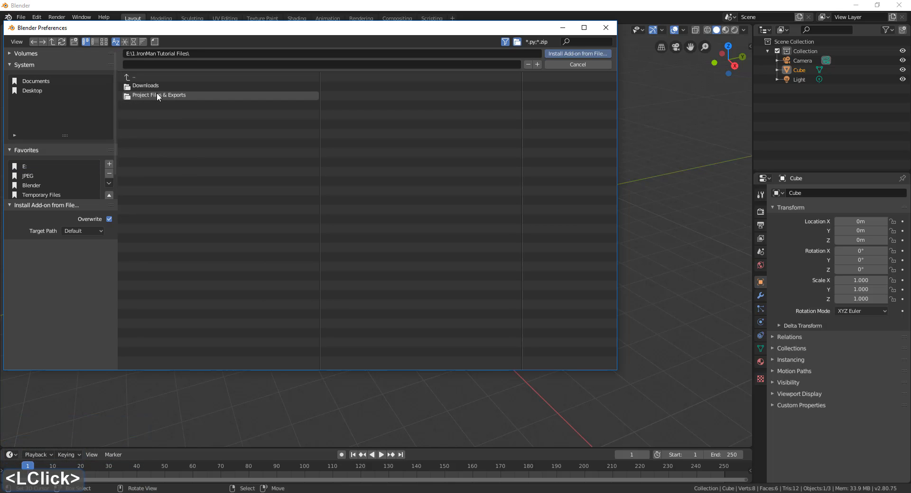
double_click(149, 89)
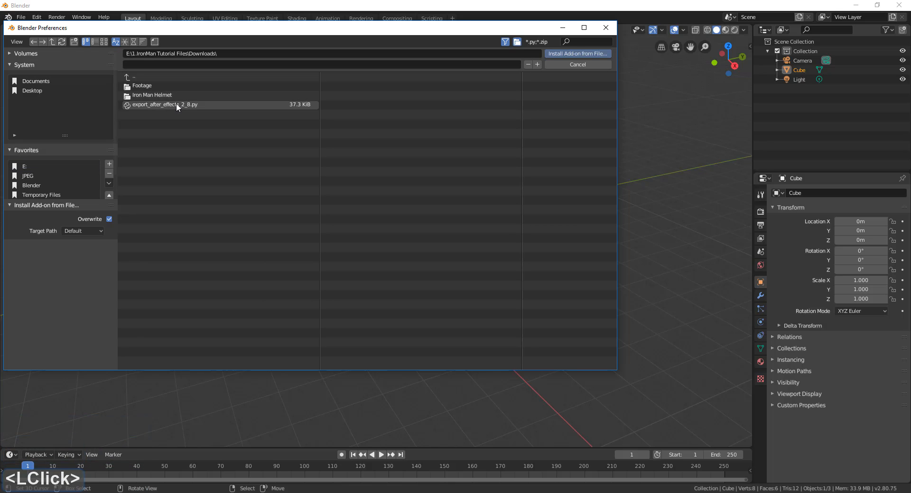
left_click(177, 108)
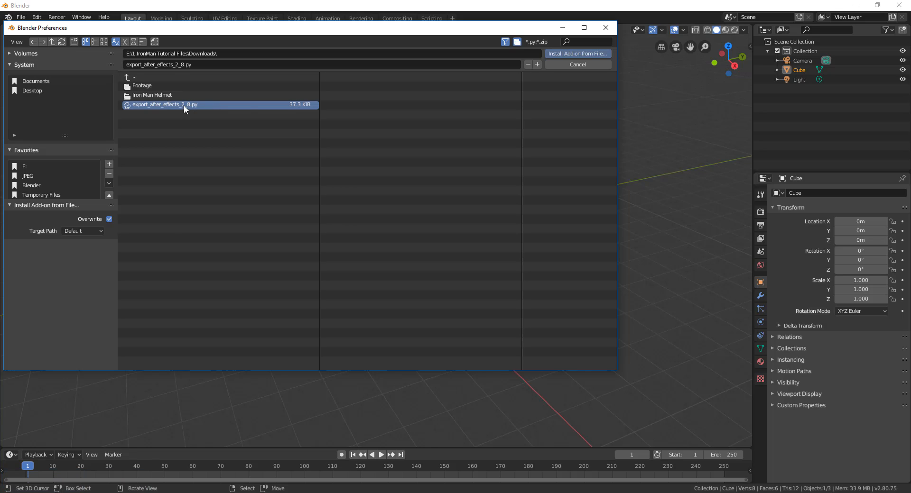
left_click(577, 53)
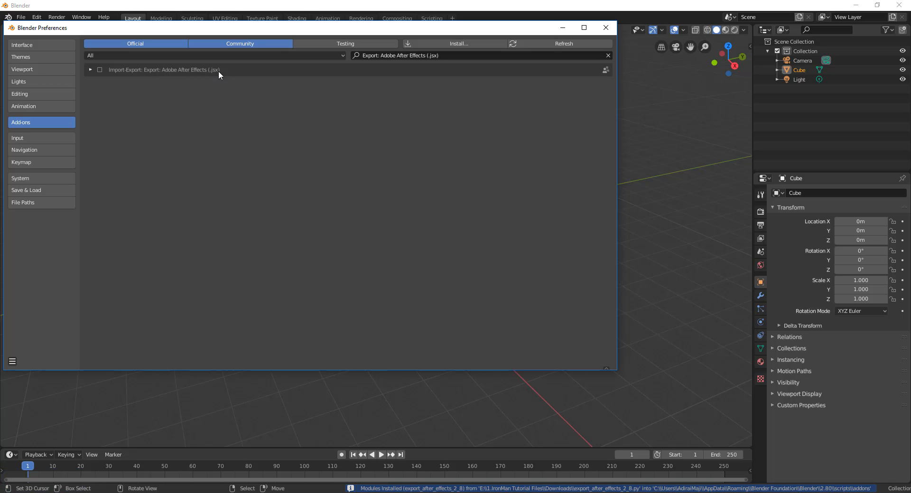
Enable the Export: Adobe After Effects (.jsx) add-on, save the preferences and close the preferences window
left_click(100, 70)
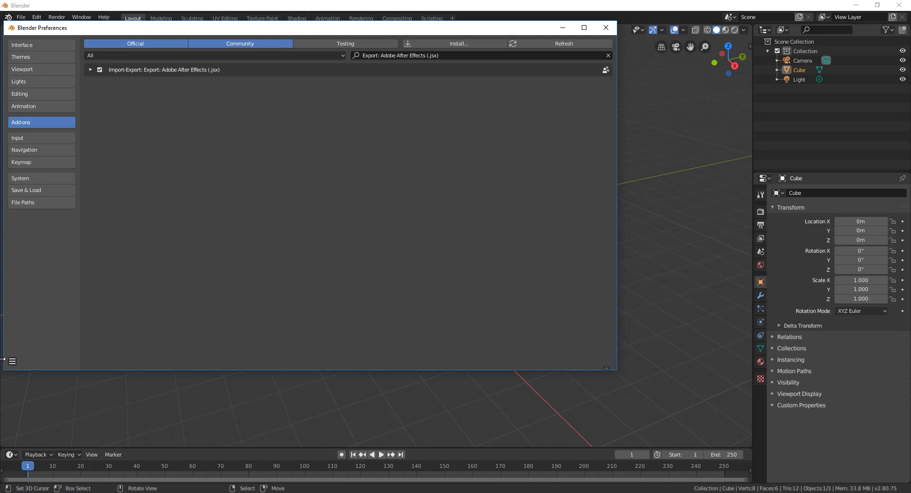
left_click(12, 362)
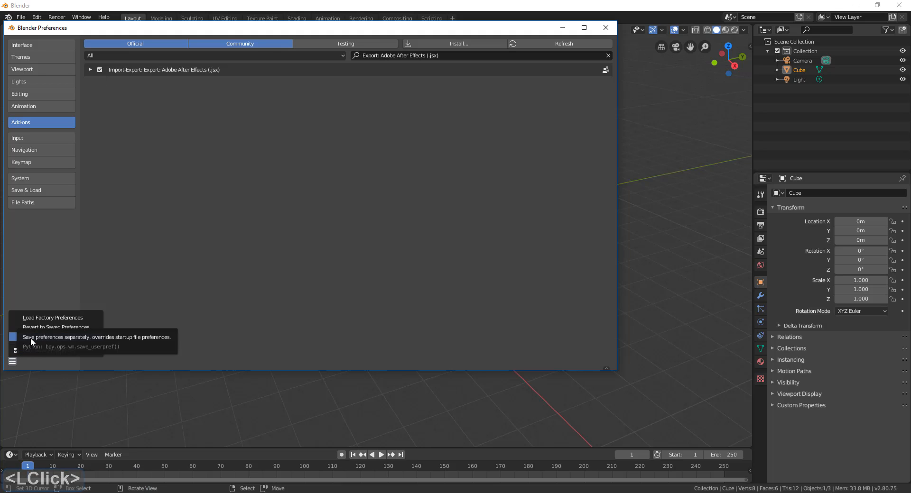
left_click(31, 338)
left_click(605, 28)
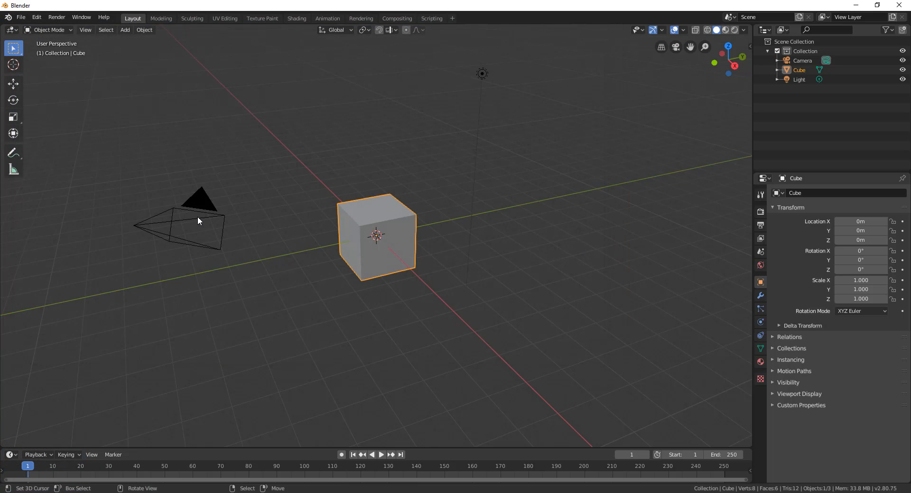
Delete the default cube from the scene
right_click(382, 227)
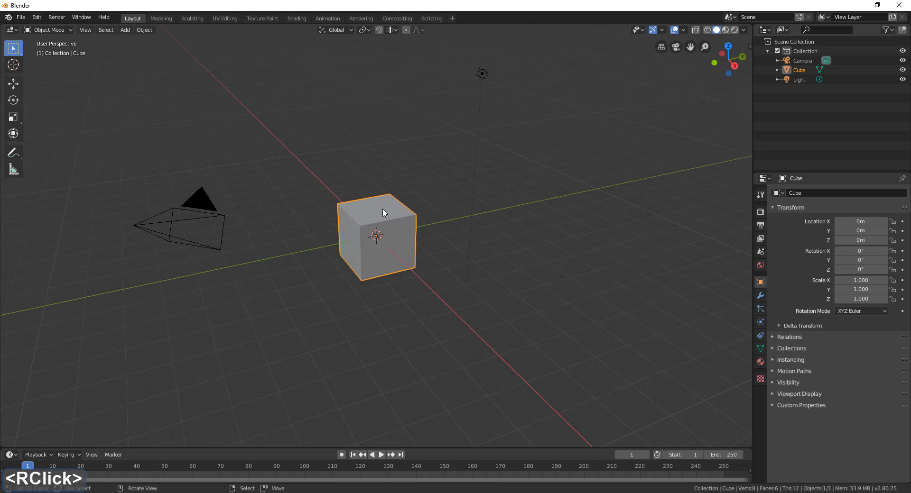
key("x")
left_click(401, 233)
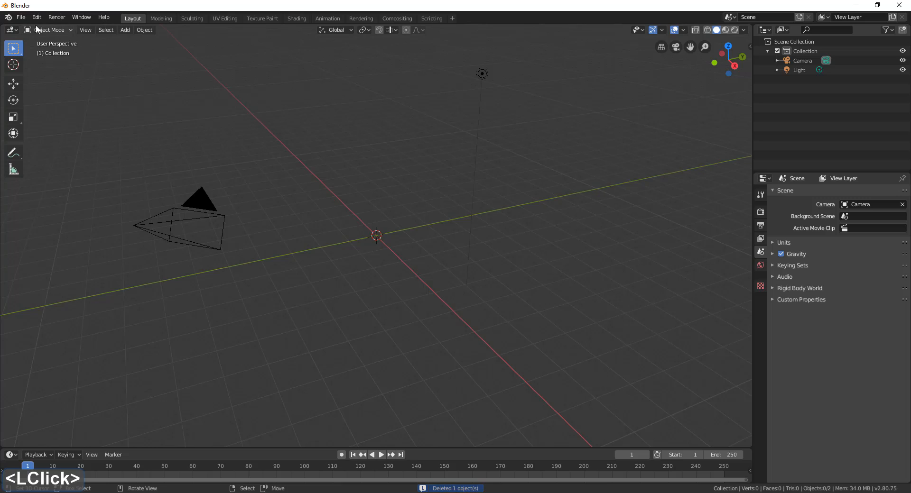
Import Ironman Helmet.fbx from the Iron Man Helmet folder inside the tutorial's Downloads folder
left_click(21, 17)
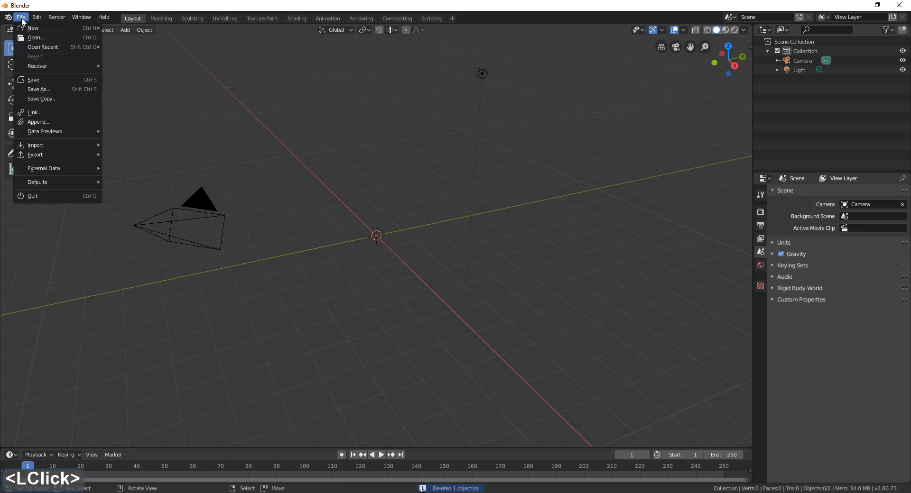
left_click(33, 146)
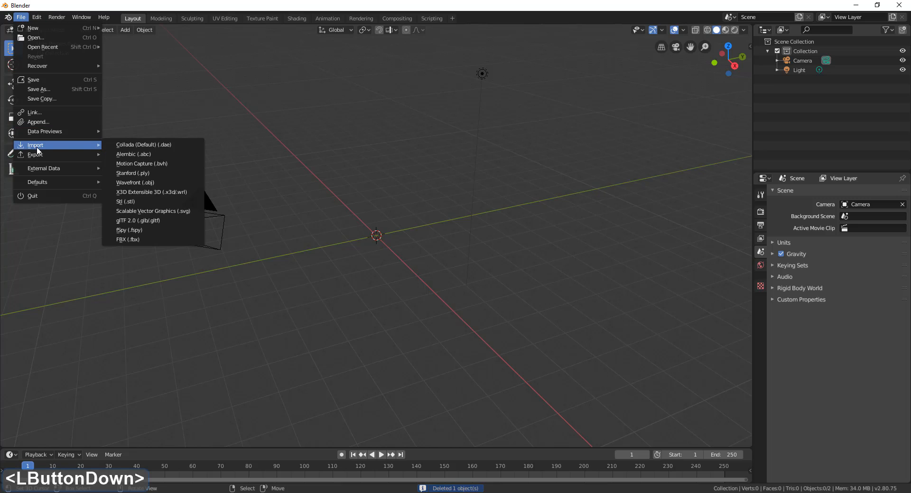
left_click(137, 238)
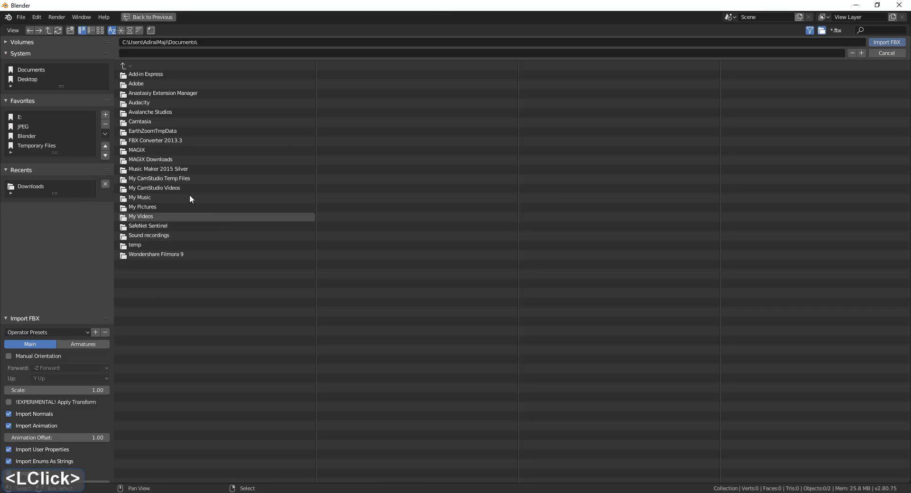
left_click(19, 119)
double_click(176, 84)
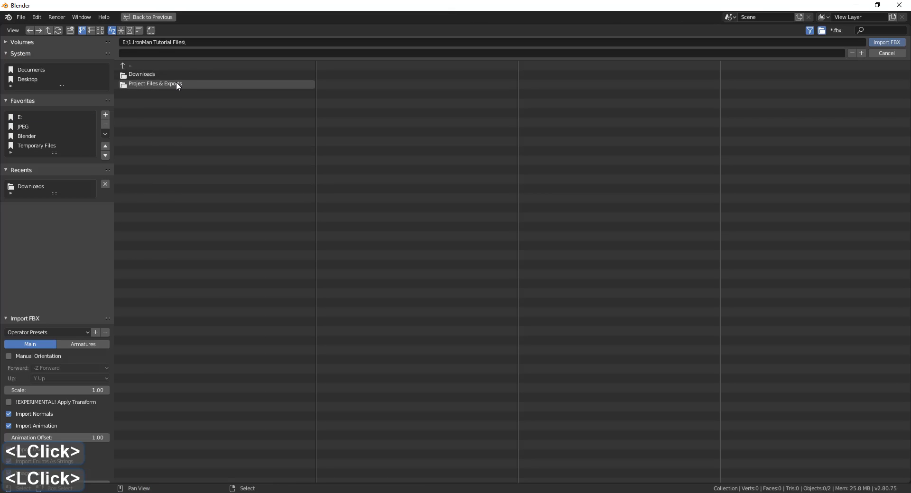
double_click(142, 75)
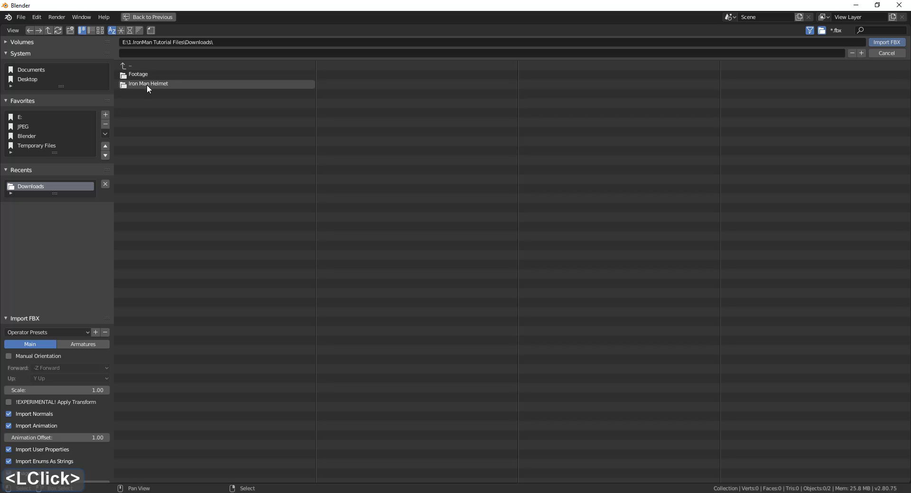
double_click(149, 83)
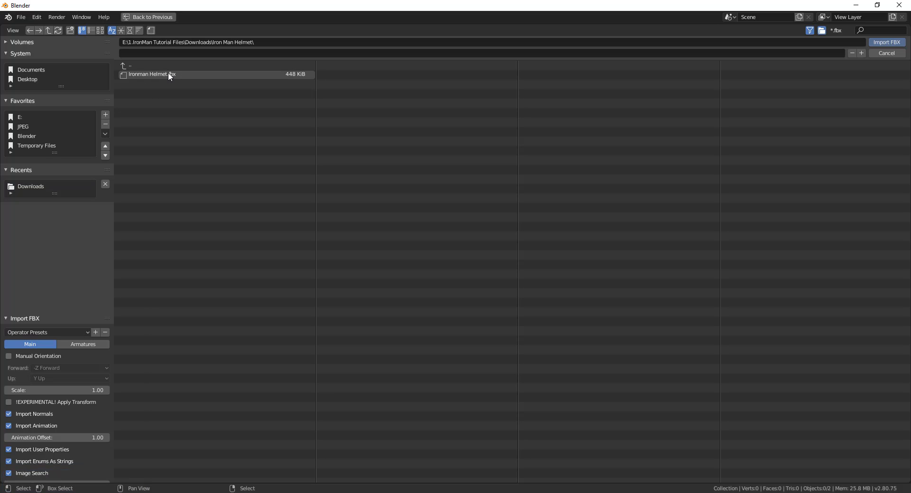
left_click(168, 73)
left_click(871, 42)
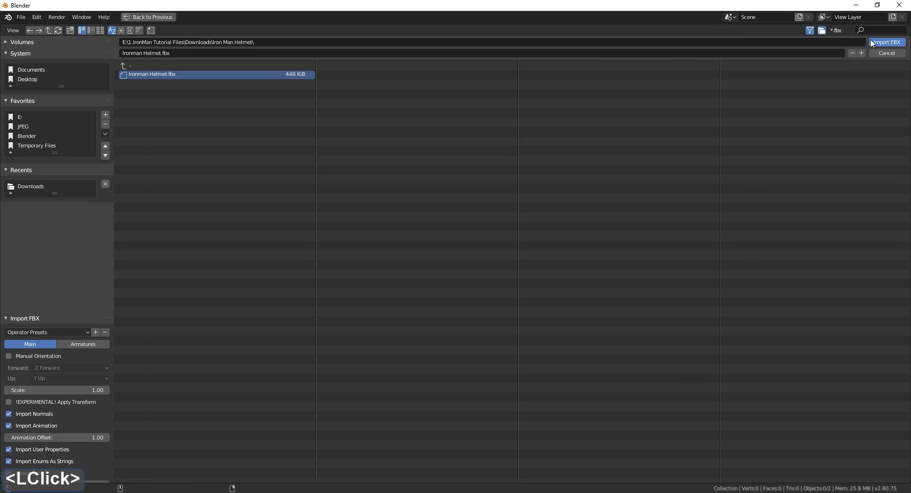
Move the helmet's rear shell away from the faceplate and lift the cylindrical ear pieces out above it
mouse_move(437, 252)
middle_mouse_down()
mouse_move(539, 203)
mouse_move(476, 240)
mouse_move(412, 244)
mouse_move(436, 247)
middle_mouse_up()
middle_click_drag(426, 245, 397, 203)
right_click(400, 201)
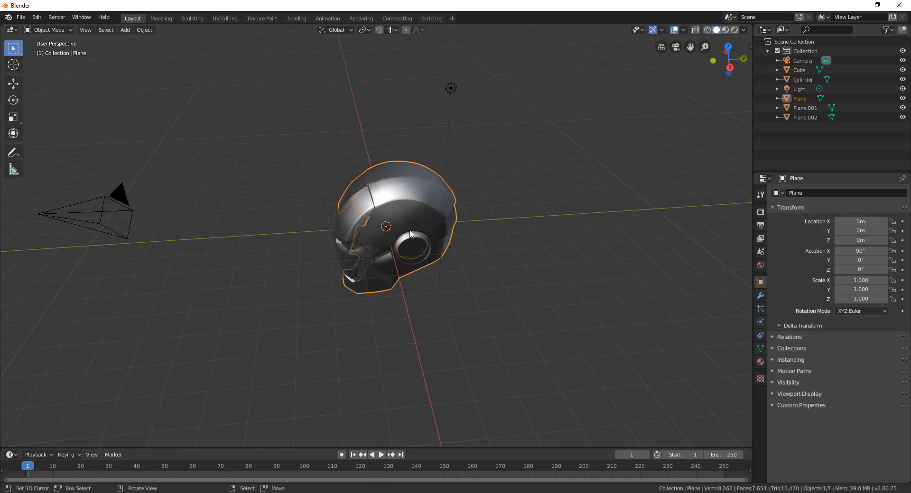
key("g")
left_click(515, 227)
right_click(428, 259)
key("g")
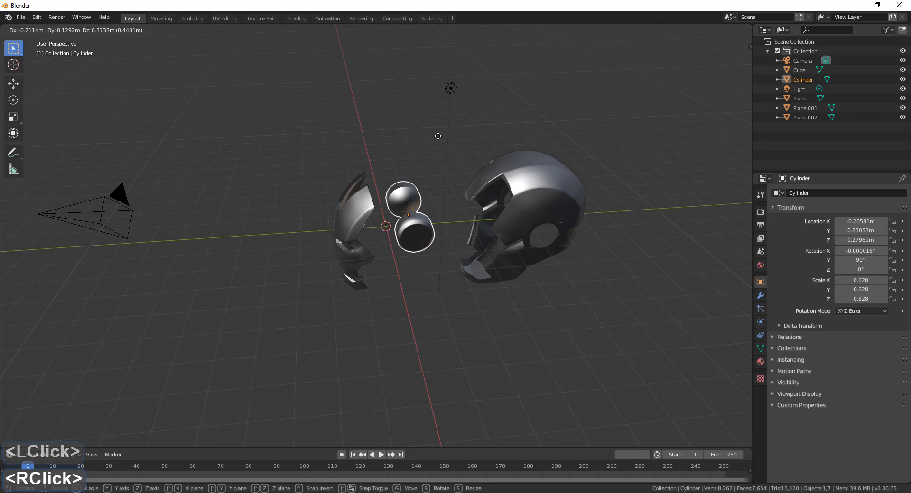
left_click(438, 136)
Pull the faceplate forward off the helmet and try moving the separate eye pieces
right_click(356, 214)
key("g")
left_click(255, 206)
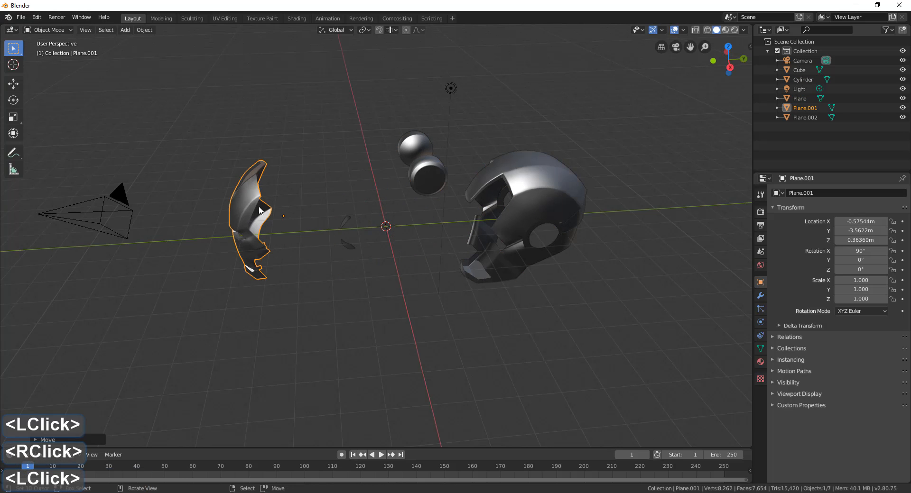
right_click(354, 246)
key("g")
left_click(354, 252)
middle_click_drag(443, 276, 454, 260)
Undo all the moves of the helmet parts and orbit around the reassembled helmet
key("ctrl+z")
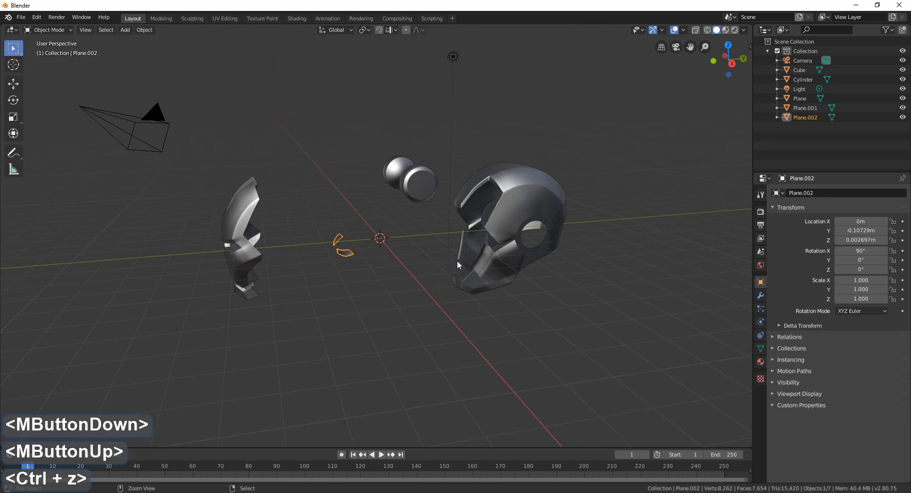
key("ctrl+z")
key("ctrl+z")
key("ctrl+z")
key("ctrl+z")
key("ctrl+z")
key("ctrl+z")
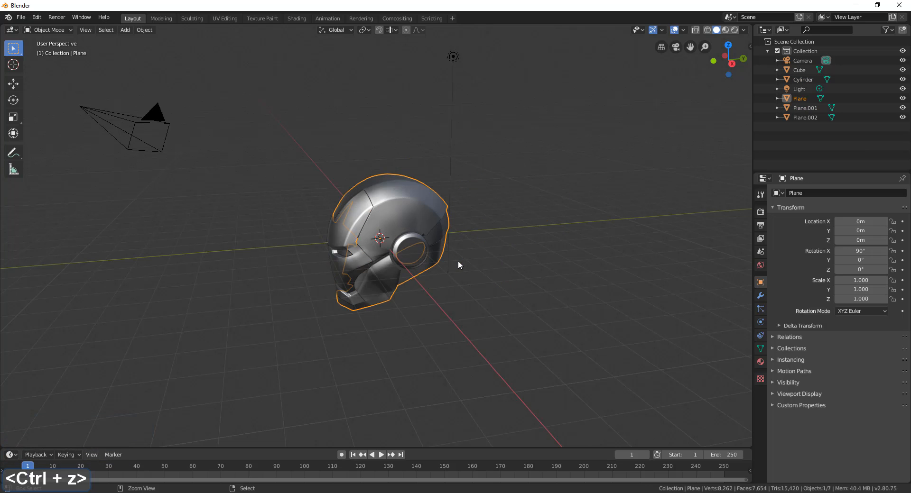
middle_click_drag(459, 265, 475, 290)
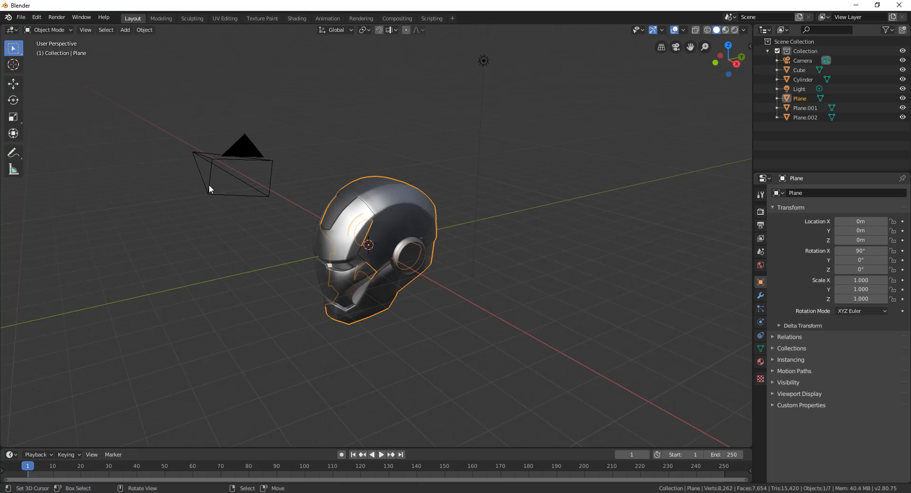
Start a Wavefront OBJ export of the full helmet and browse to E:\1.IronMan Tutorial Files\Project Files & Exports\Blender
left_click(21, 17)
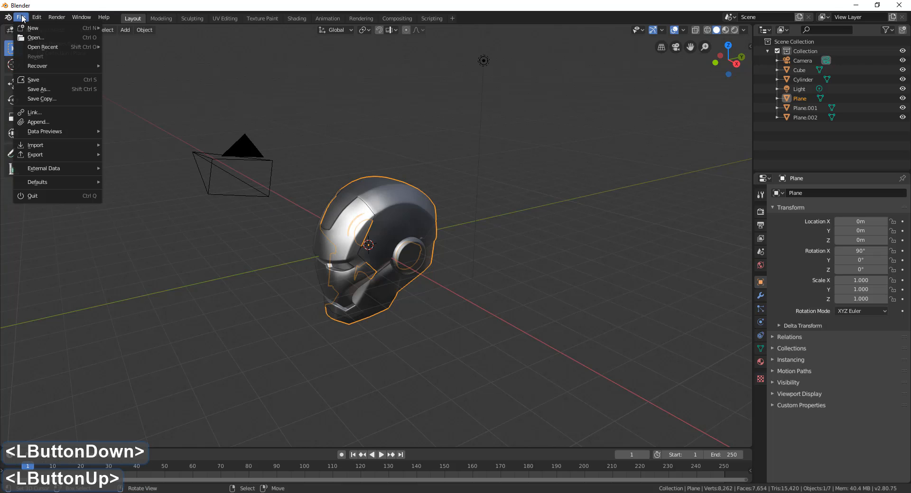
left_click(45, 156)
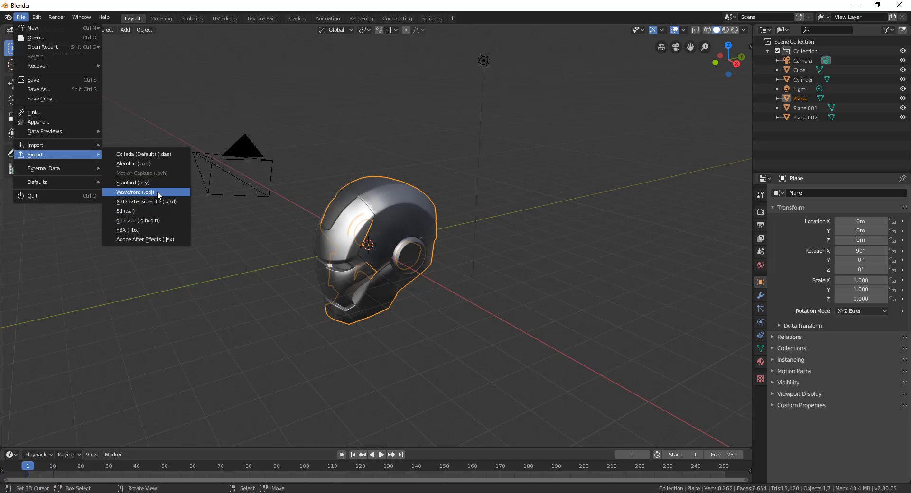
left_click(135, 193)
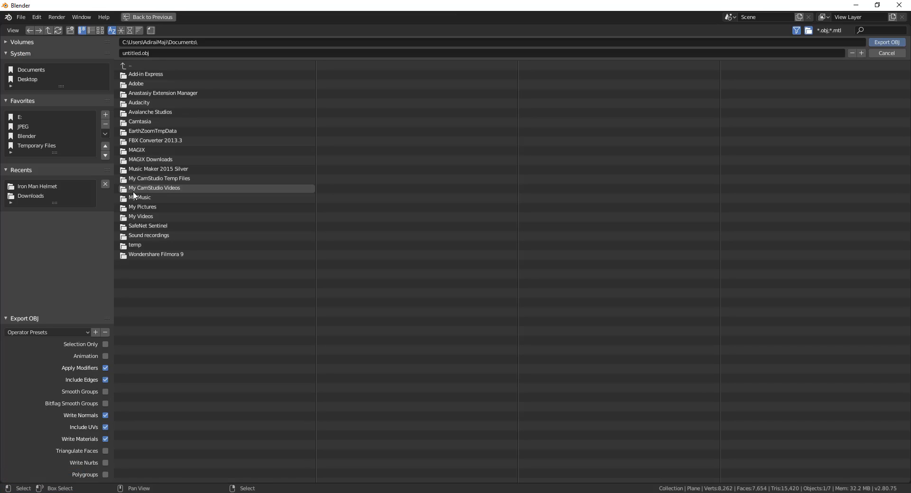
left_click(19, 118)
left_click(142, 84)
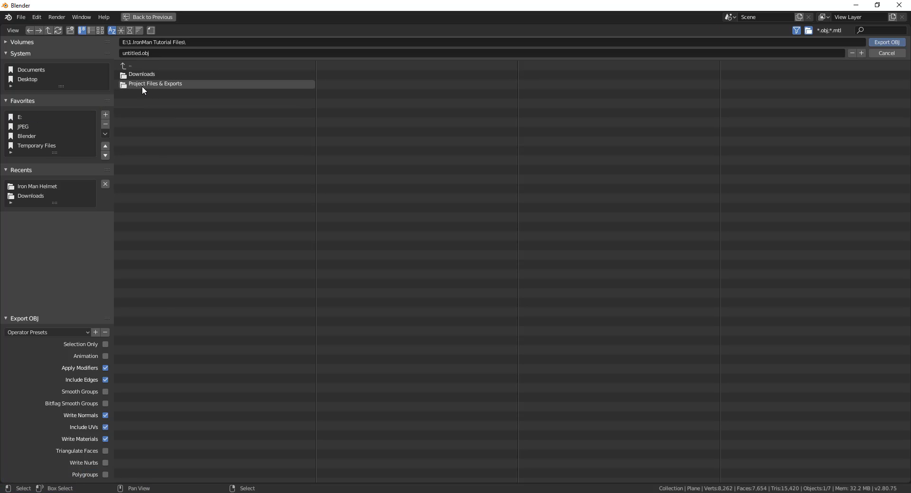
left_click(143, 84)
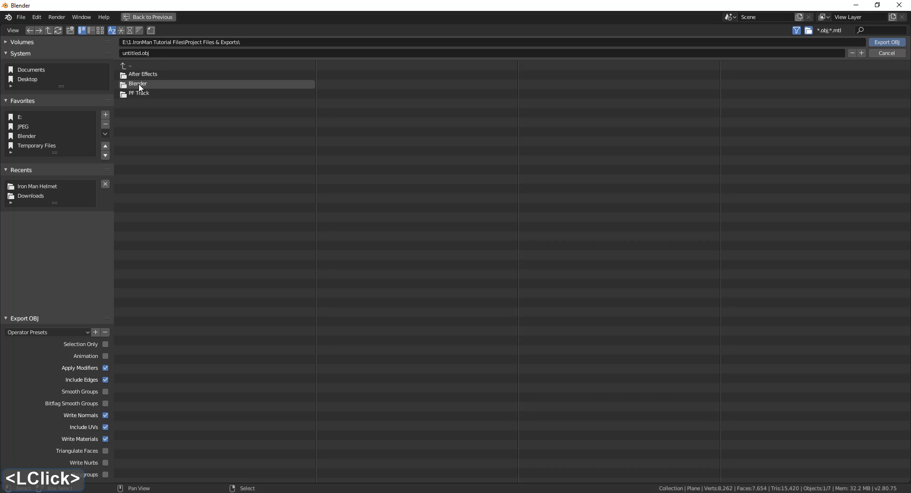
left_click(139, 85)
Name the export file Helmet.obj and export it
left_click(142, 53)
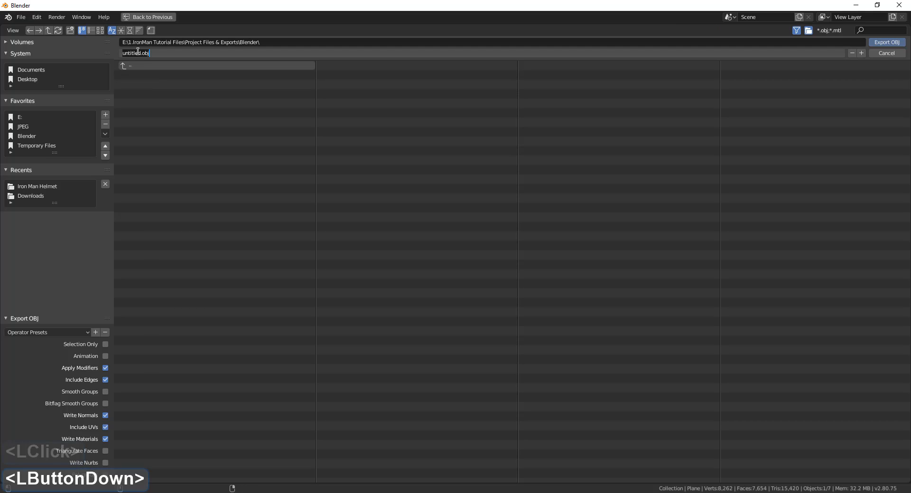
double_click(140, 52)
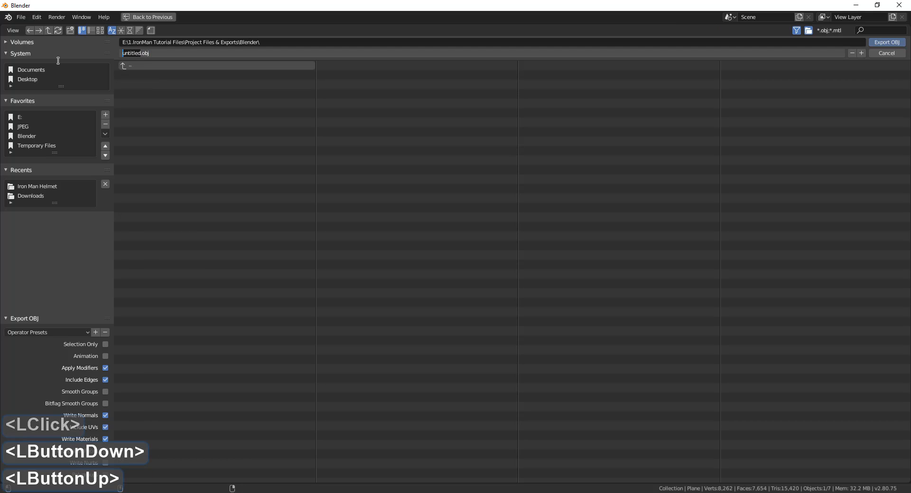
type("Hel")
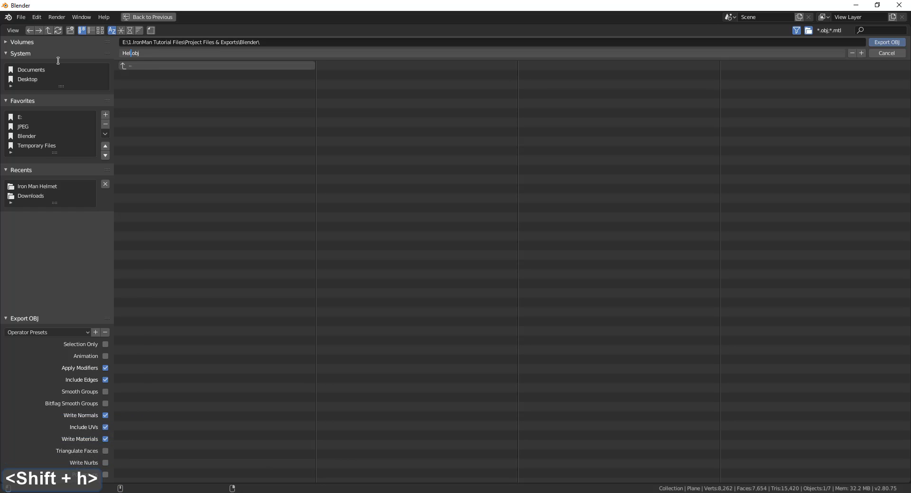
type("met")
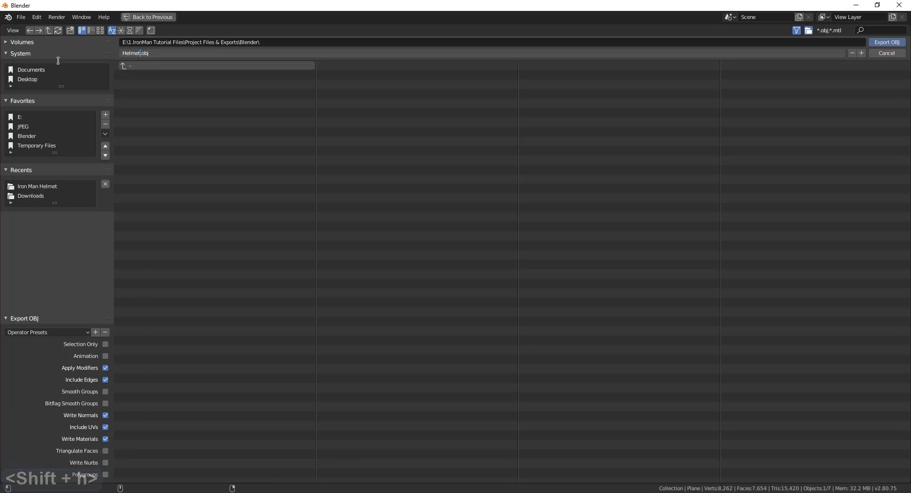
left_click(153, 53)
left_click(893, 42)
left_click(894, 42)
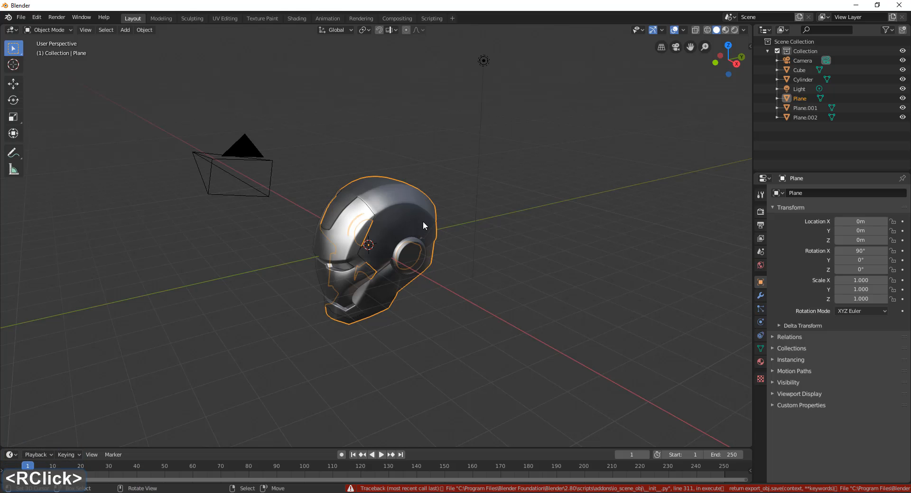
Delete the helmet's rear shell and the cylindrical ear pieces
right_click(400, 211)
middle_click_drag(446, 229, 404, 203)
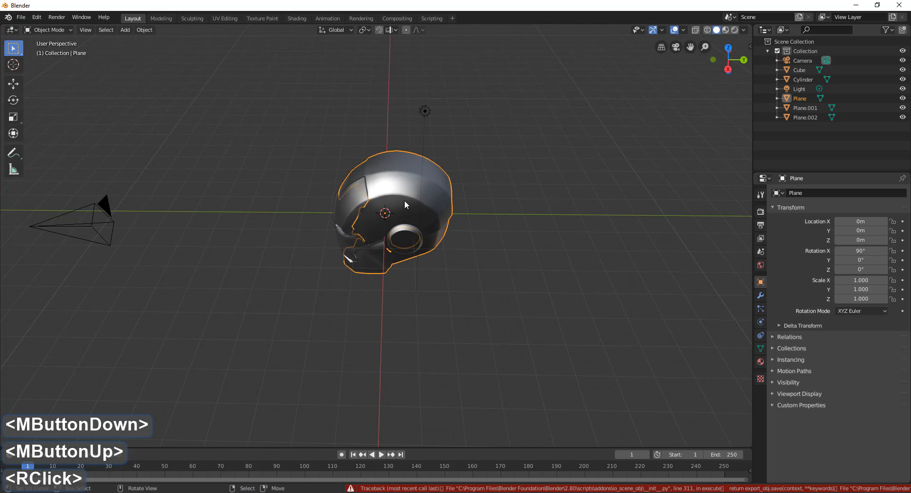
key("x")
left_click(405, 201)
right_click(405, 236)
key("x")
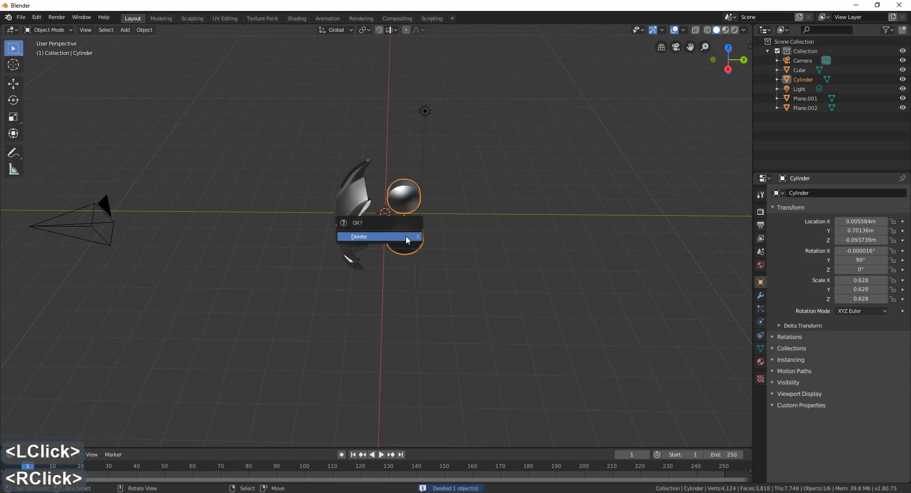
left_click(406, 237)
Delete the eye pieces behind the faceplate
middle_click_drag(414, 236, 332, 260)
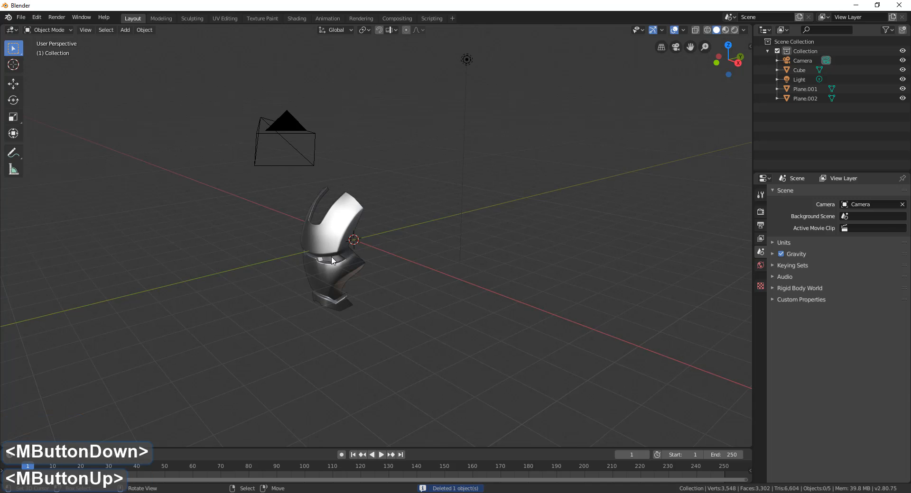
right_click(332, 259)
key("x")
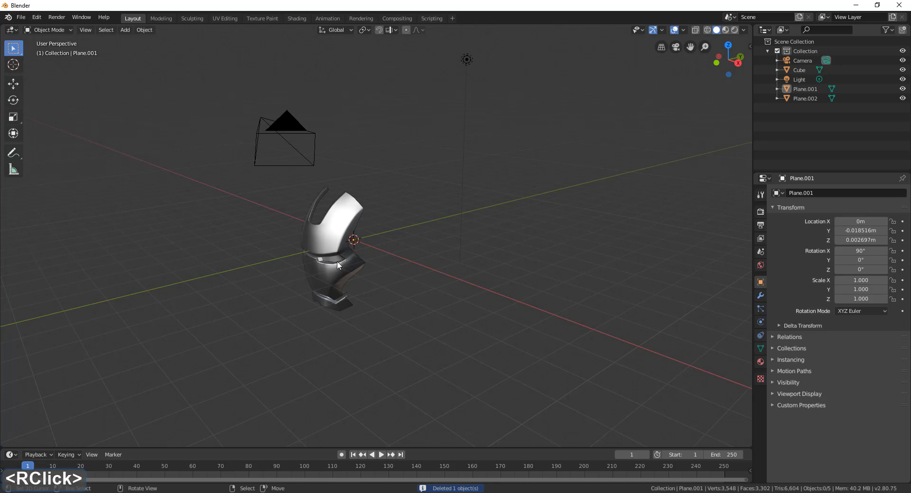
right_click(362, 241)
middle_click_drag(411, 235, 577, 230)
right_click(404, 230)
key("x")
left_click(494, 246)
Select the faceplate, start a Wavefront OBJ export and browse to the Blender folder inside Project Files & Exports
middle_click_drag(494, 246, 467, 209)
right_click(469, 205)
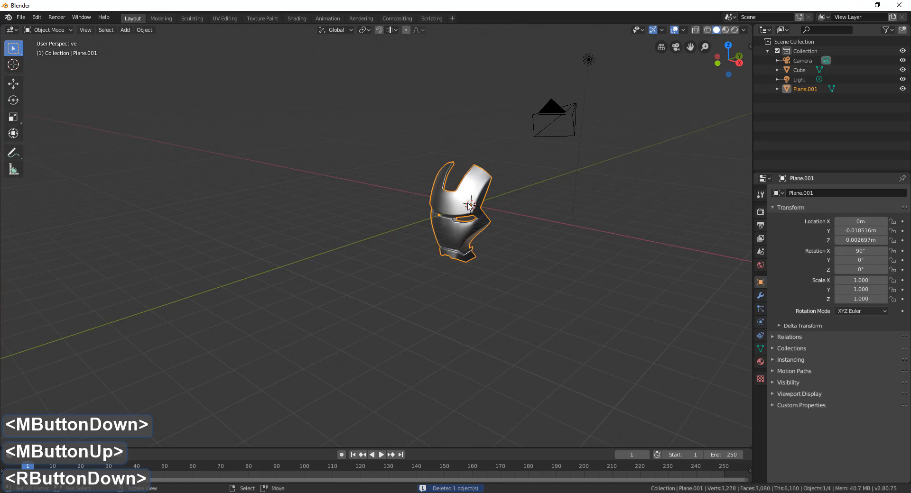
left_click(21, 19)
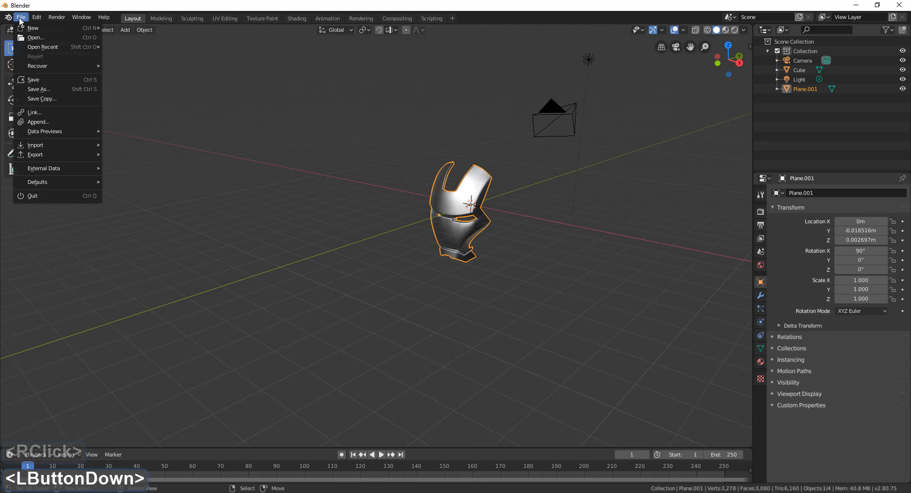
left_click(35, 156)
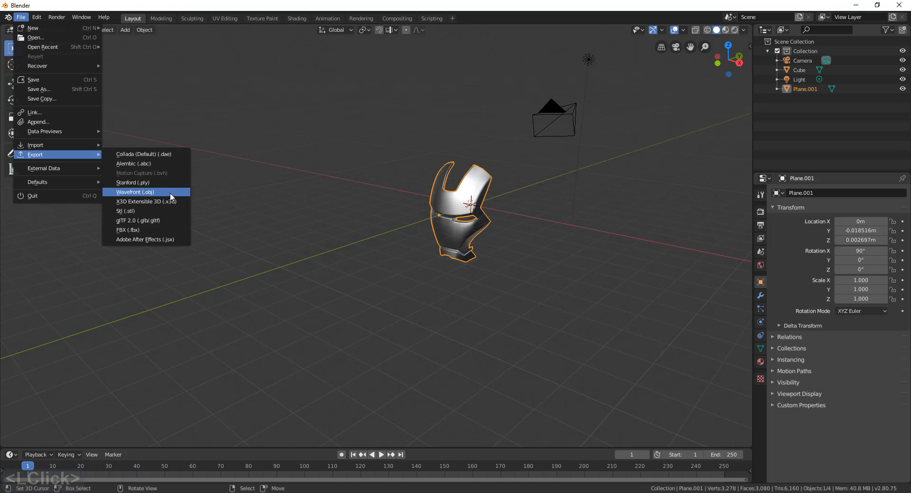
left_click(170, 193)
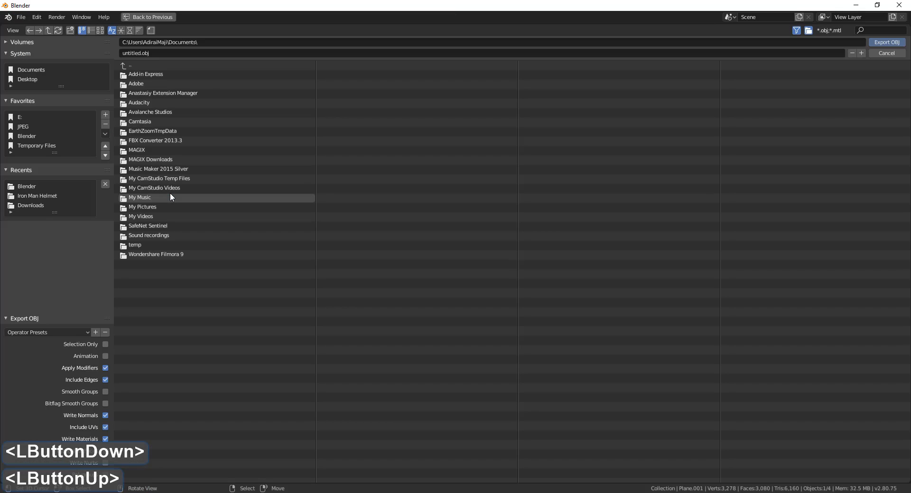
left_click(27, 118)
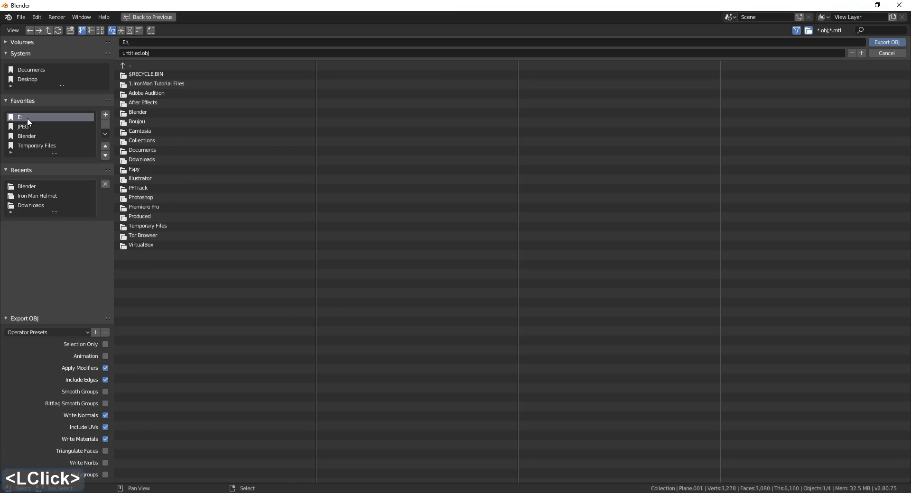
left_click(205, 84)
left_click(133, 86)
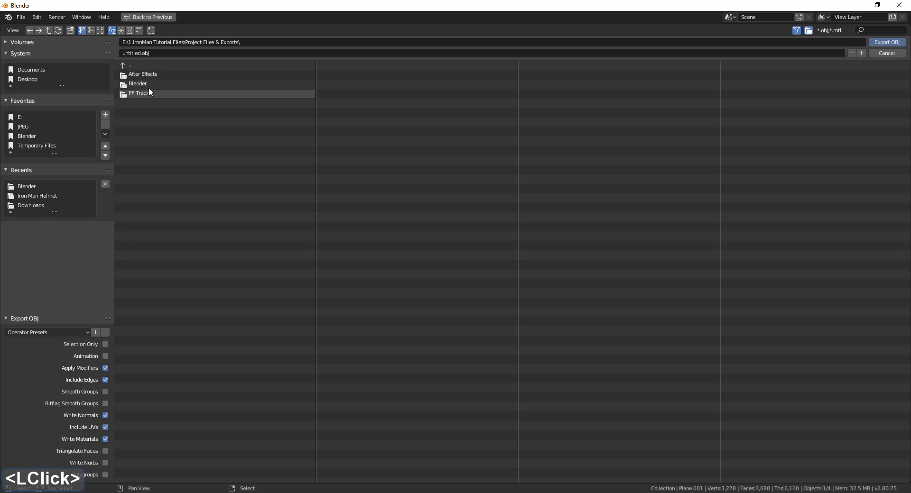
left_click(150, 87)
Name the faceplate's export file Face.obj and export it
double_click(139, 53)
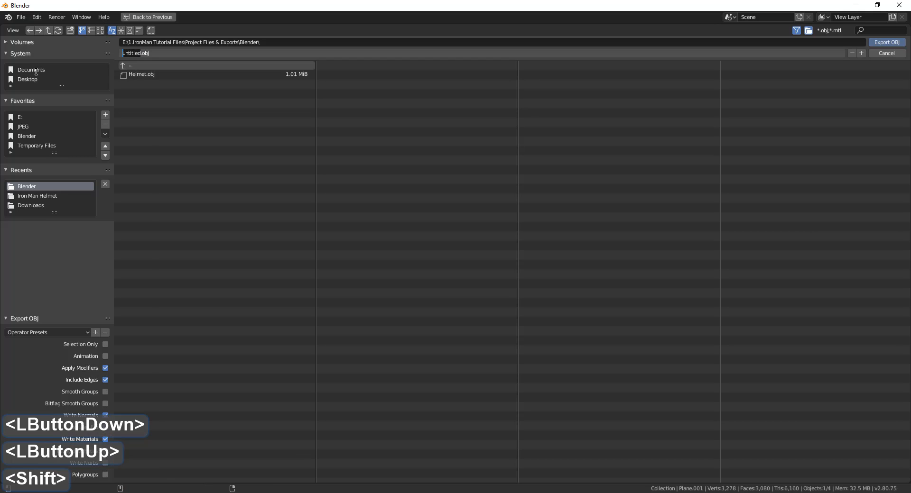
type("Face")
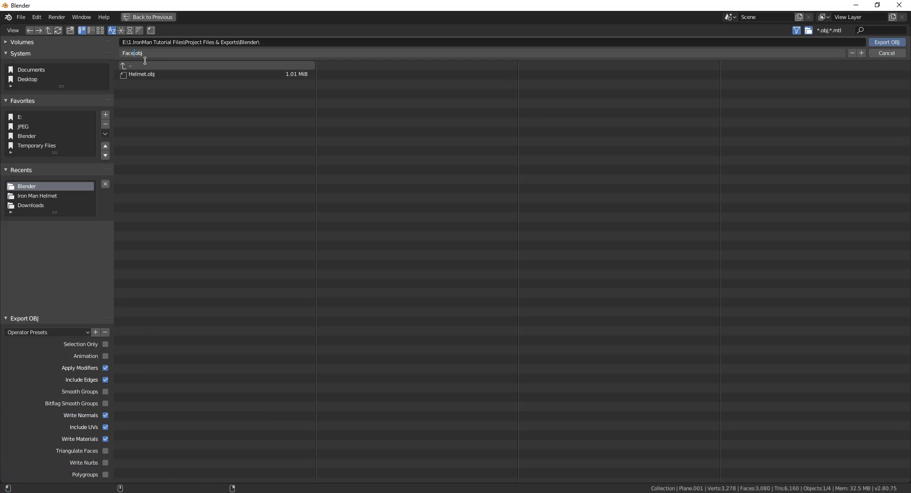
left_click(153, 55)
left_click(894, 41)
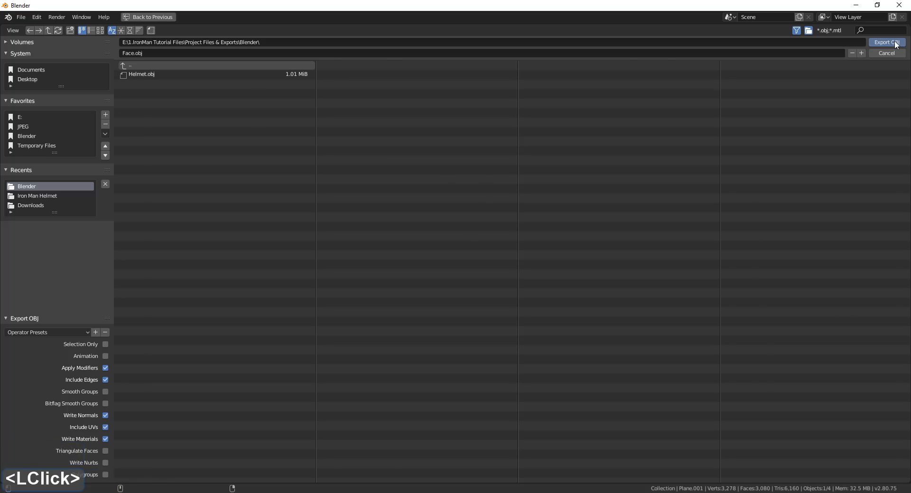
left_click(894, 41)
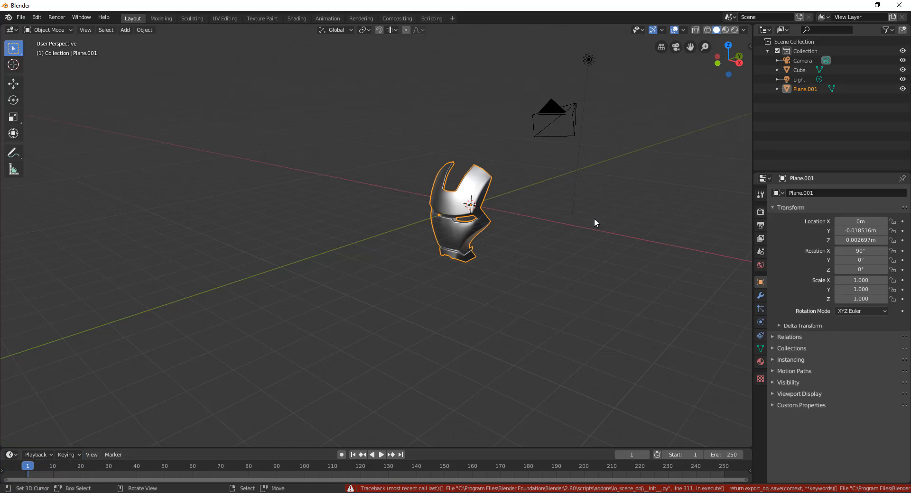
Close Blender and discard the unsaved changes
middle_click_drag(596, 223, 531, 241)
left_click(900, 5)
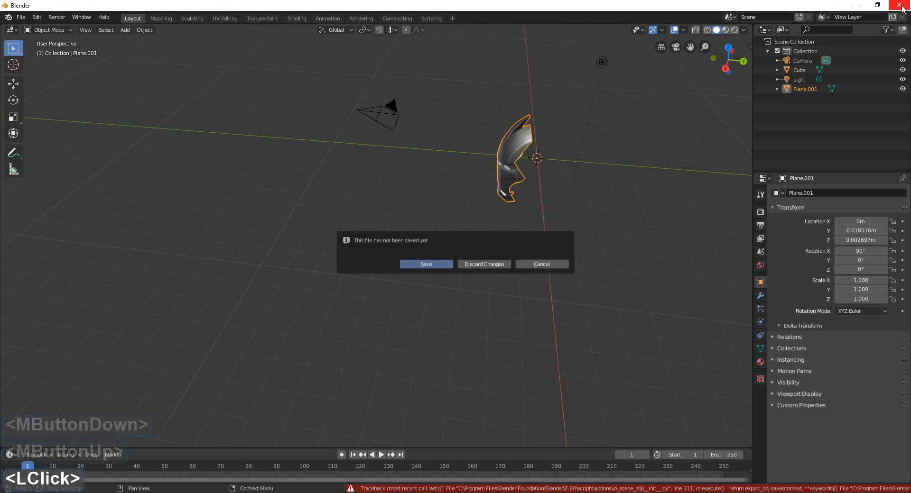
left_click(485, 264)
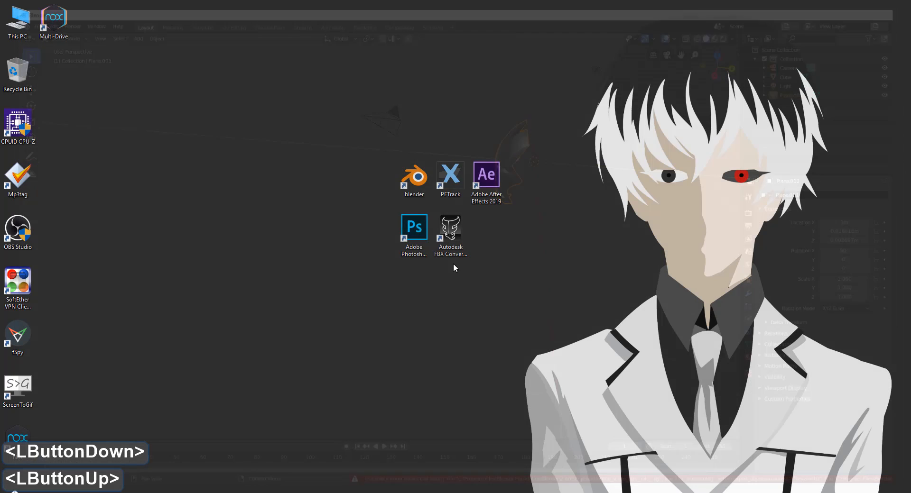
Switch to File Explorer and check the exported Face and Helmet files in Project Files & Exports\Blender
left_click(14, 492)
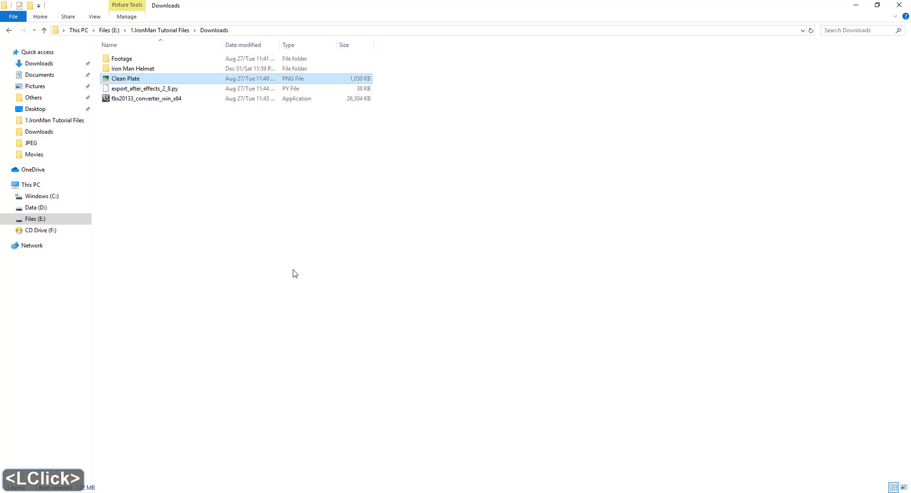
left_click(132, 70)
left_click(150, 30)
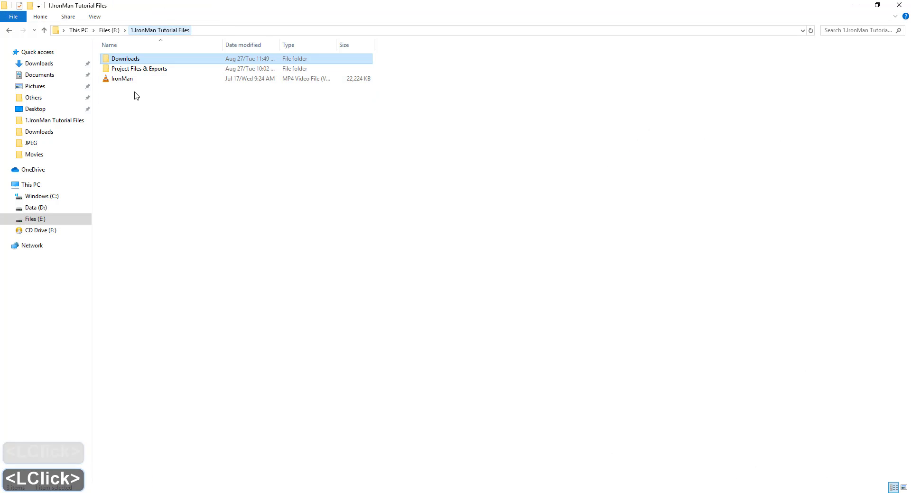
double_click(137, 71)
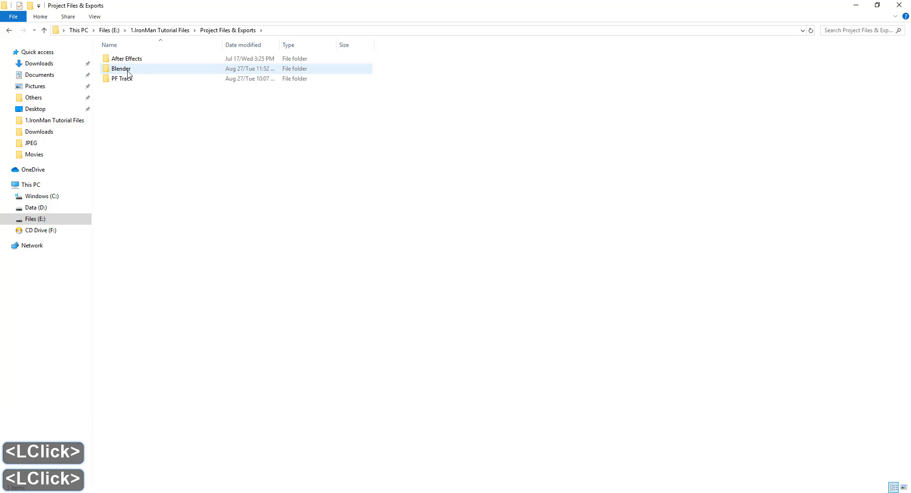
double_click(127, 72)
left_click(140, 76)
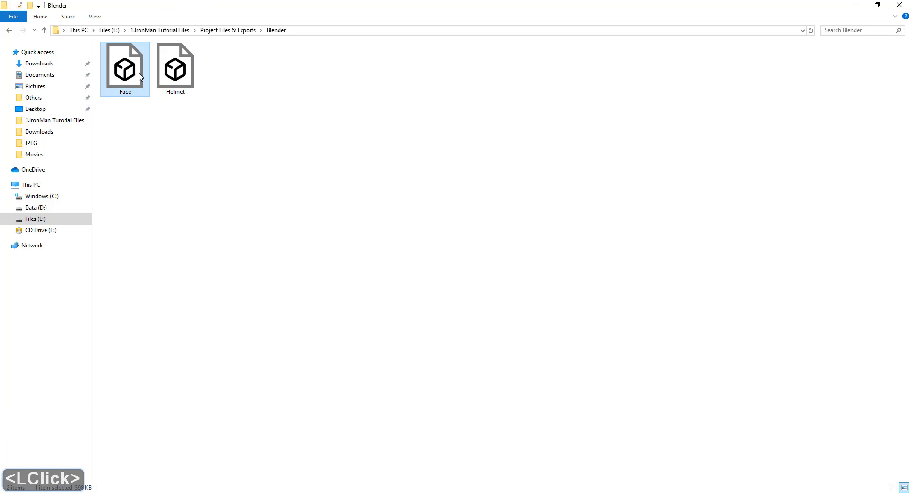
left_click(175, 71)
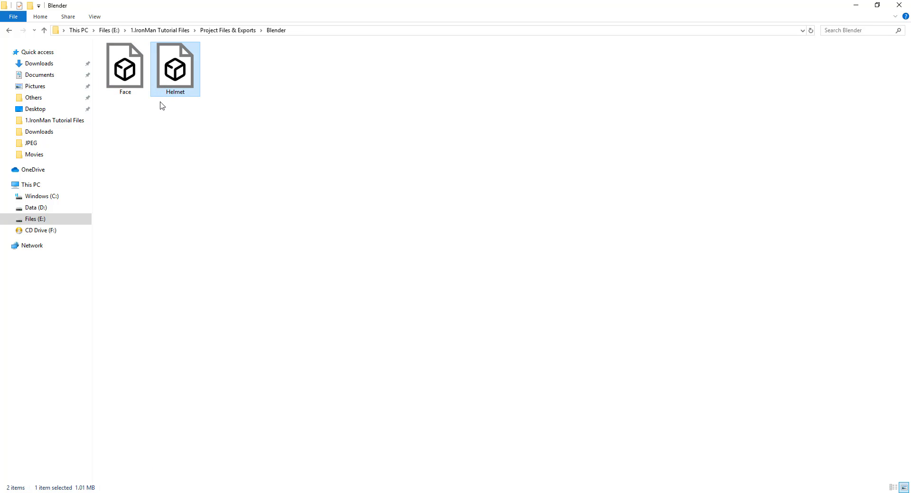
Check the Face file's type in its properties, close them and return to the Project Files & Exports folder
right_click(133, 80)
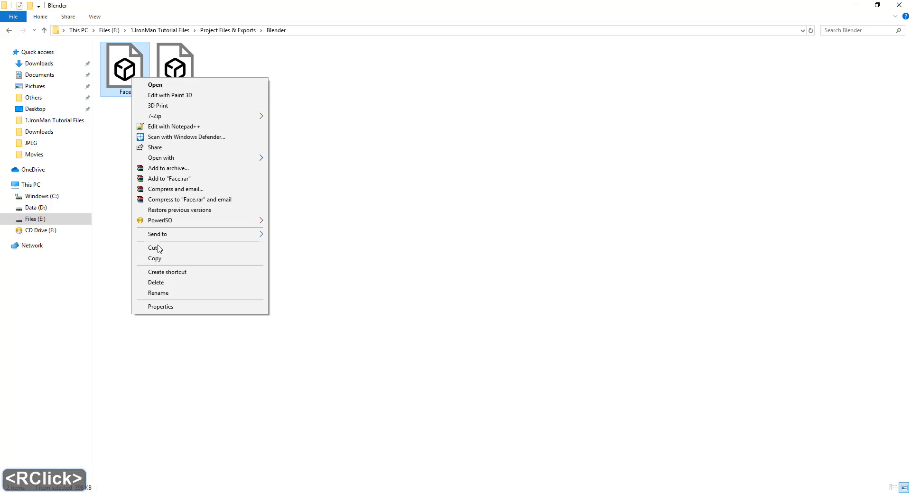
left_click(166, 308)
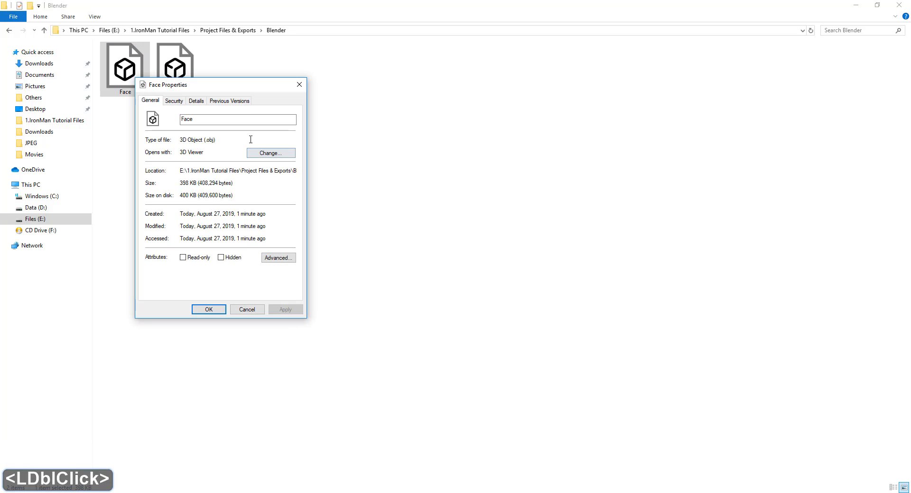
left_click_drag(205, 140, 229, 139)
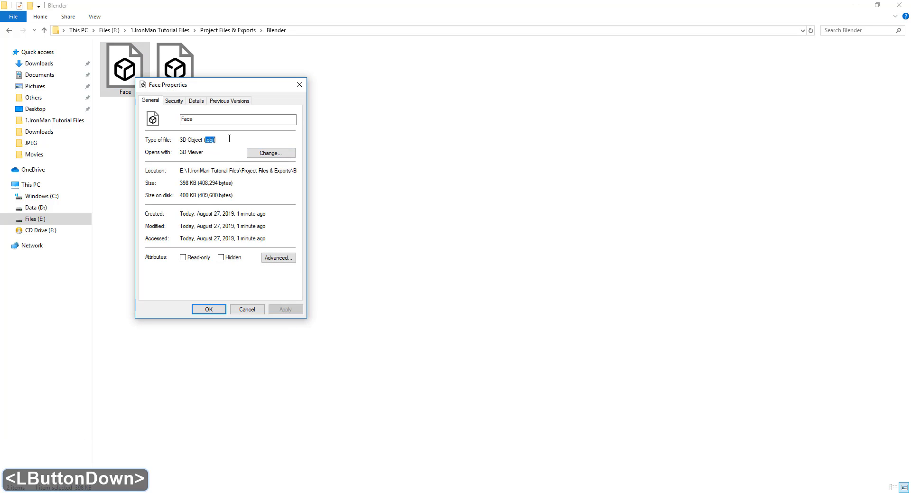
double_click(246, 308)
key("alt+Left")
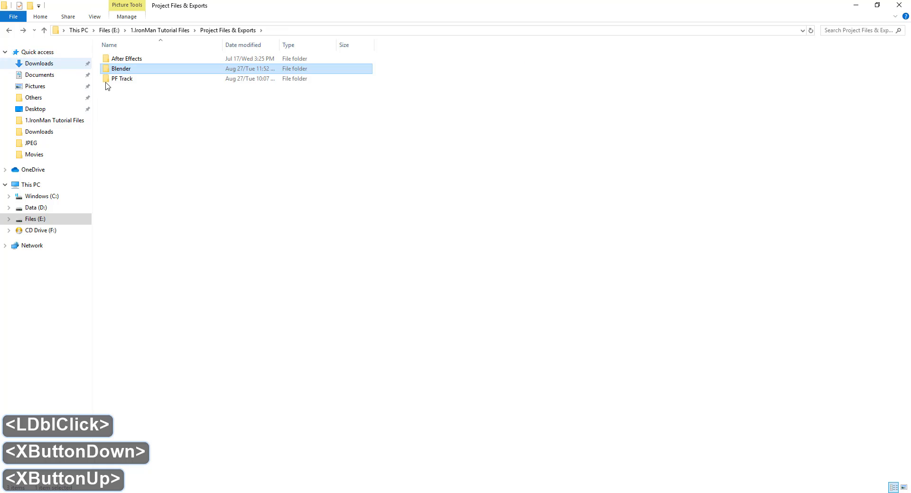
Inspect the exported Face and Helmet files in the Blender folder and return to the Project Files & Exports folder
double_click(159, 70)
left_click_drag(114, 106, 187, 38)
left_click(180, 170)
left_click_drag(181, 128, 132, 48)
left_click(9, 30)
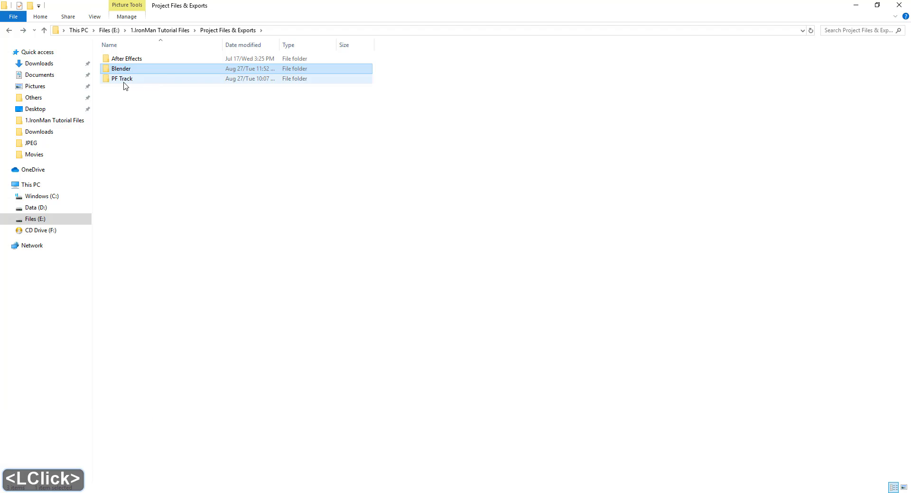
Review the Project Files & Exports folder from 1.IronMan Tutorial Files, and go to the project's Downloads folder
left_click(9, 30)
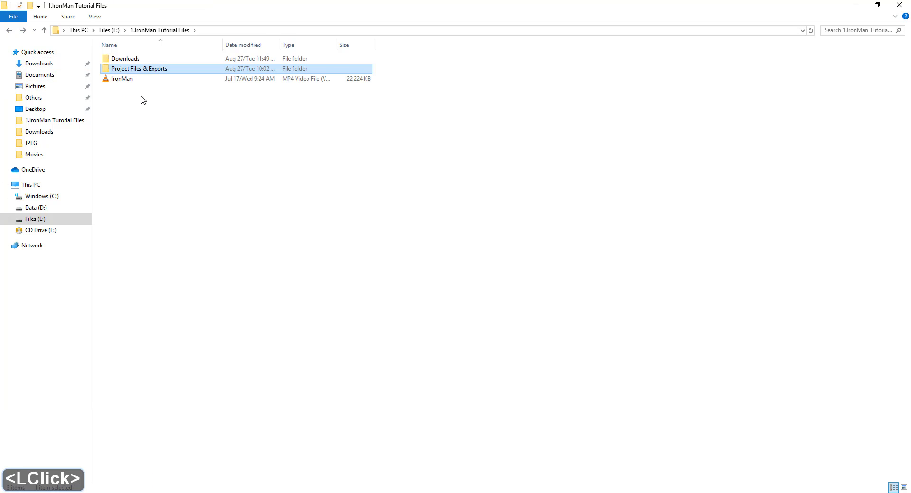
left_click(145, 70)
double_click(145, 70)
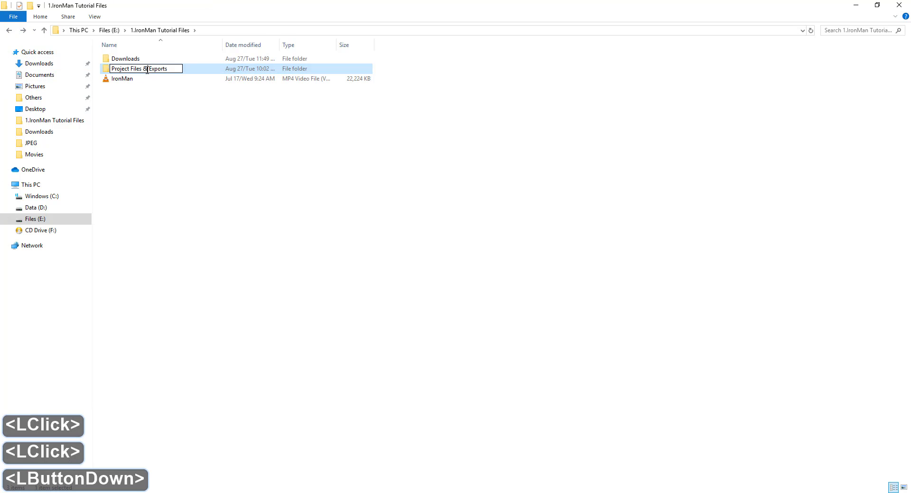
double_click(199, 71)
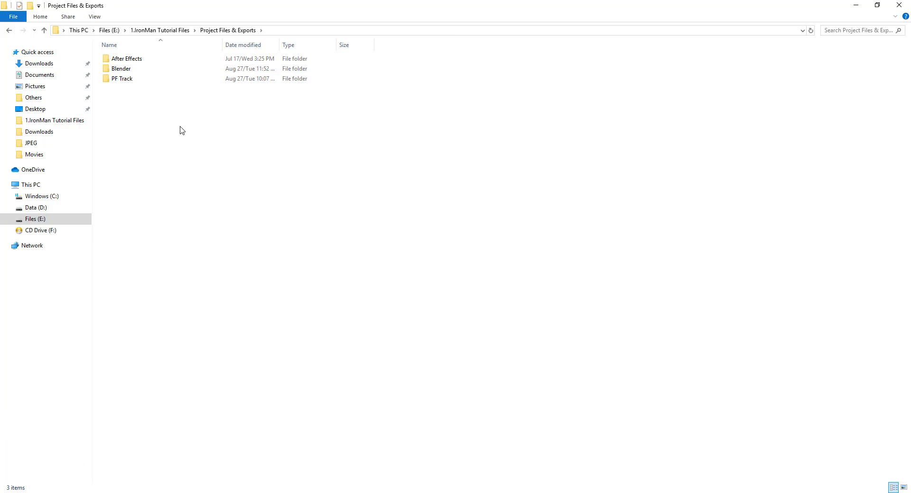
left_click(9, 30)
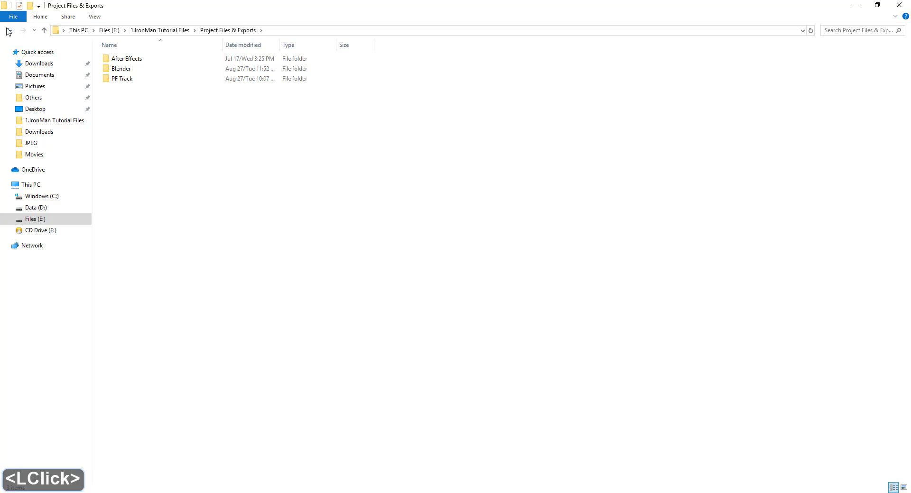
left_click(9, 30)
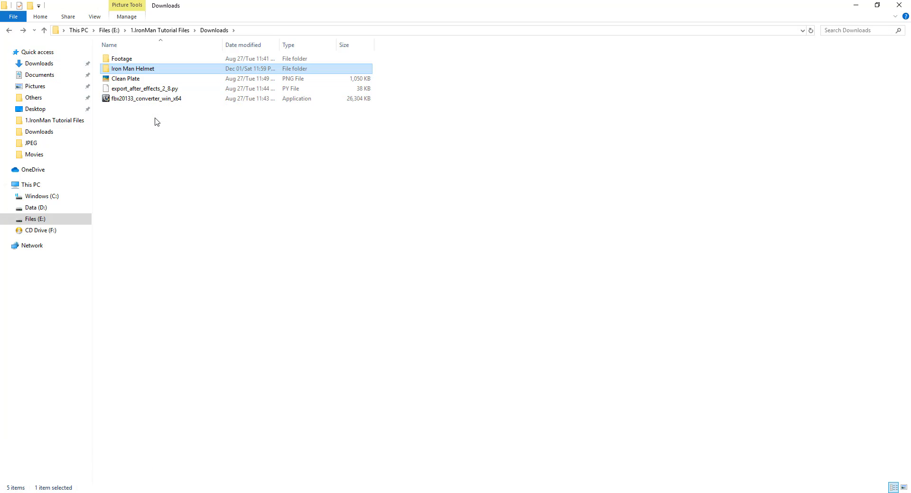